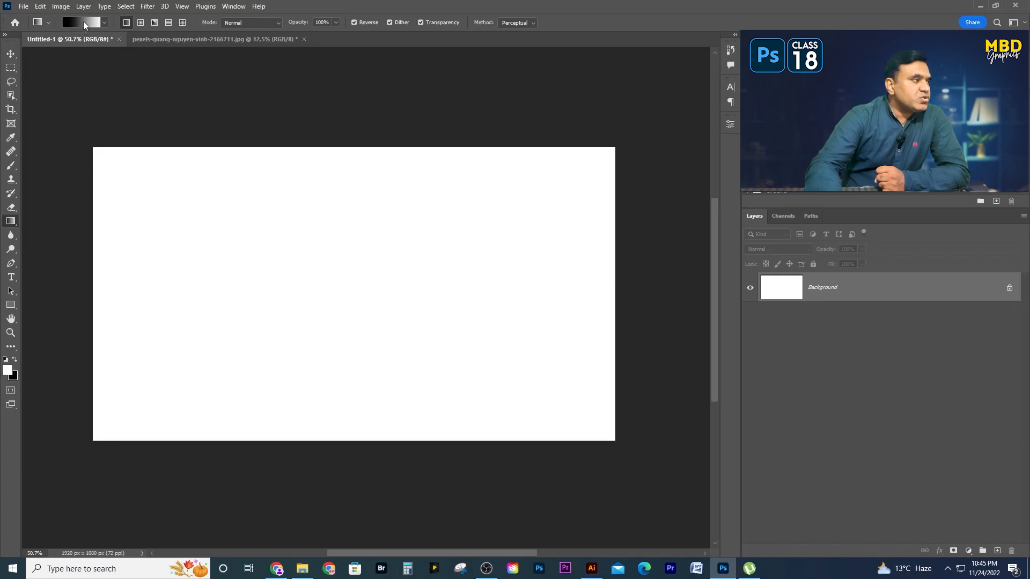
# - Open the gradient for editing and examine the Blues, Purples and Pinks preset groups
pyautogui.click(83, 24)
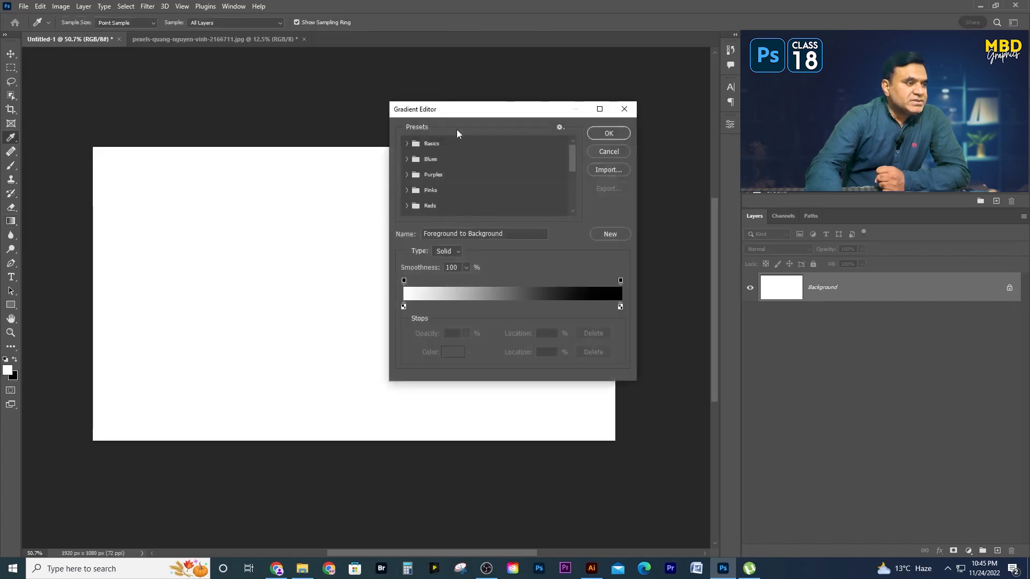
pyautogui.click(407, 159)
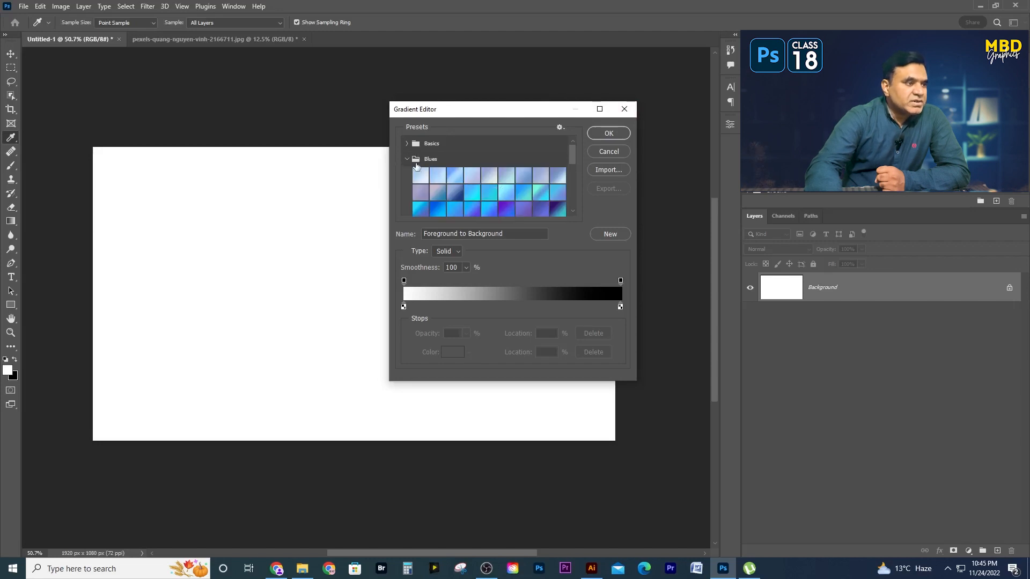
pyautogui.click(407, 159)
pyautogui.click(407, 175)
pyautogui.click(407, 176)
pyautogui.click(406, 191)
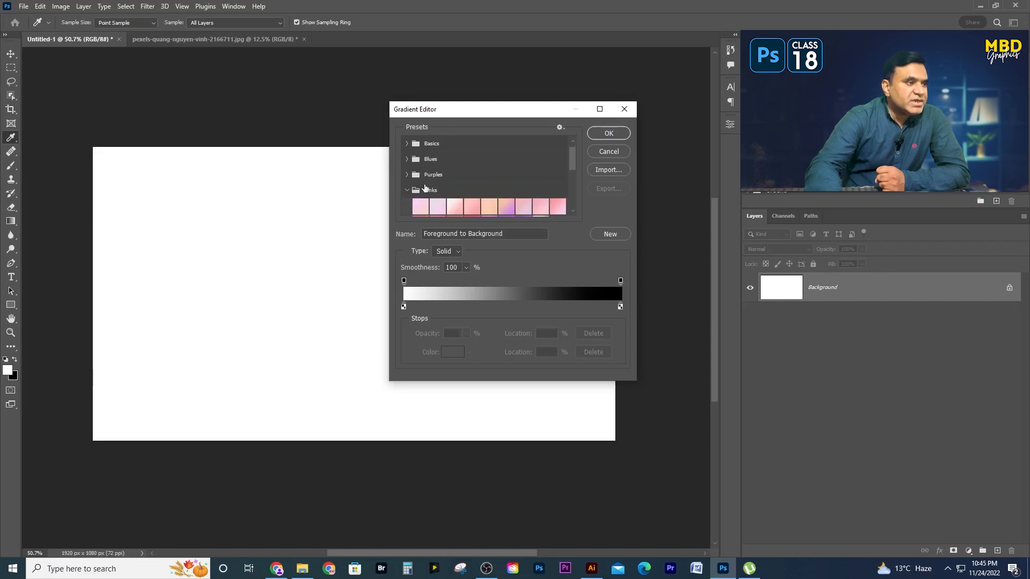
pyautogui.scroll(-1, 424, 189)
pyautogui.click(408, 175)
pyautogui.scroll(-1, 434, 184)
pyautogui.scroll(-3, 437, 182)
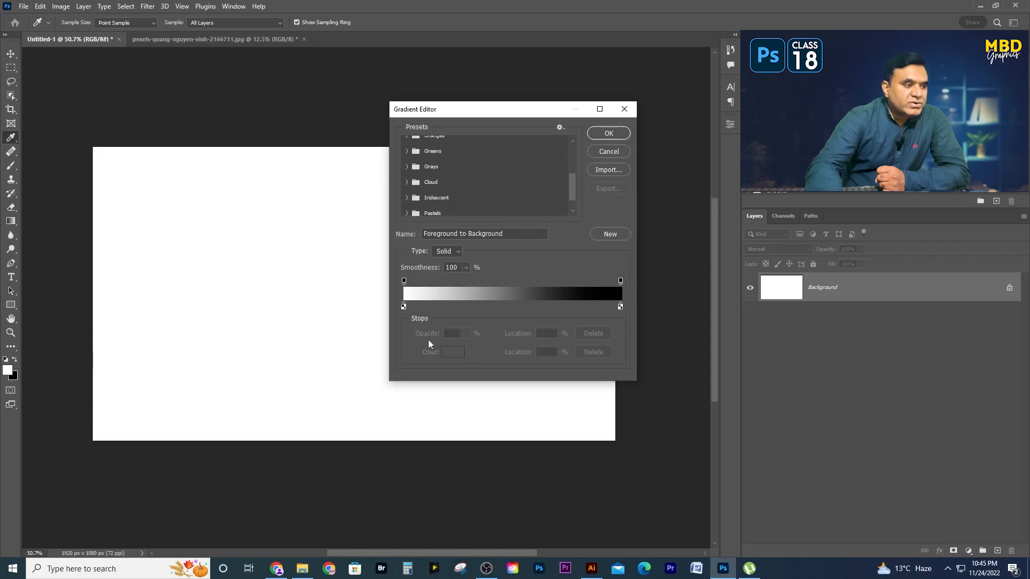
pyautogui.scroll(-1, 441, 180)
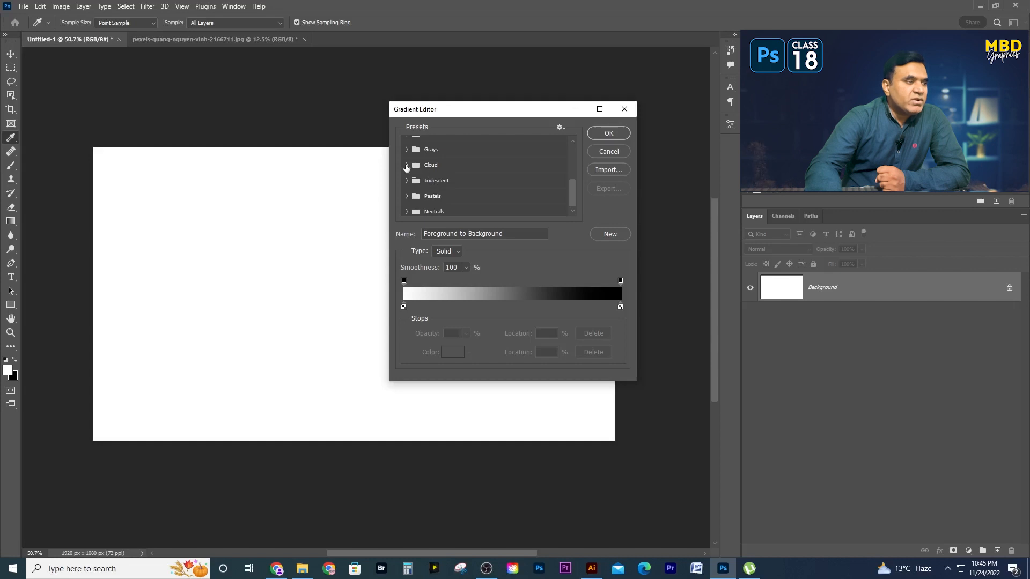
# - Examine the gradient presets in the Cloud, Iridescent and Purples groups
pyautogui.click(406, 165)
pyautogui.click(405, 165)
pyautogui.click(407, 181)
pyautogui.scroll(-1, 467, 184)
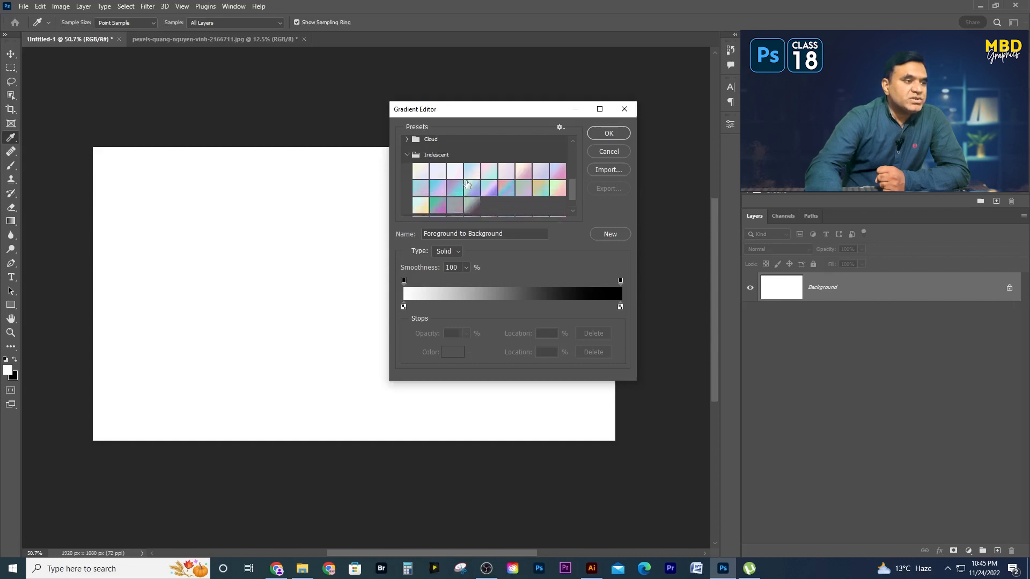
pyautogui.scroll(3, 466, 184)
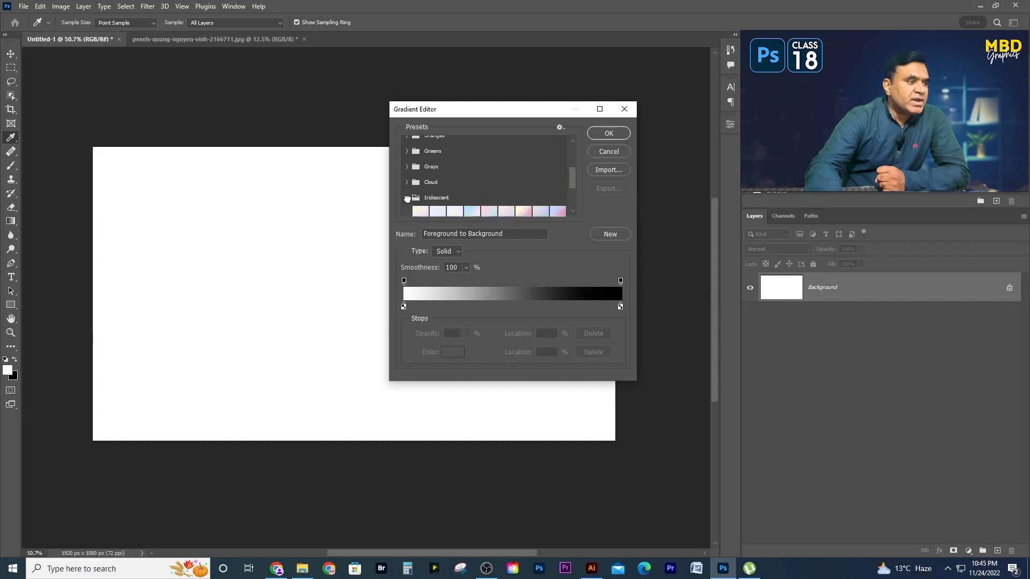
pyautogui.click(407, 198)
pyautogui.scroll(-1, 467, 198)
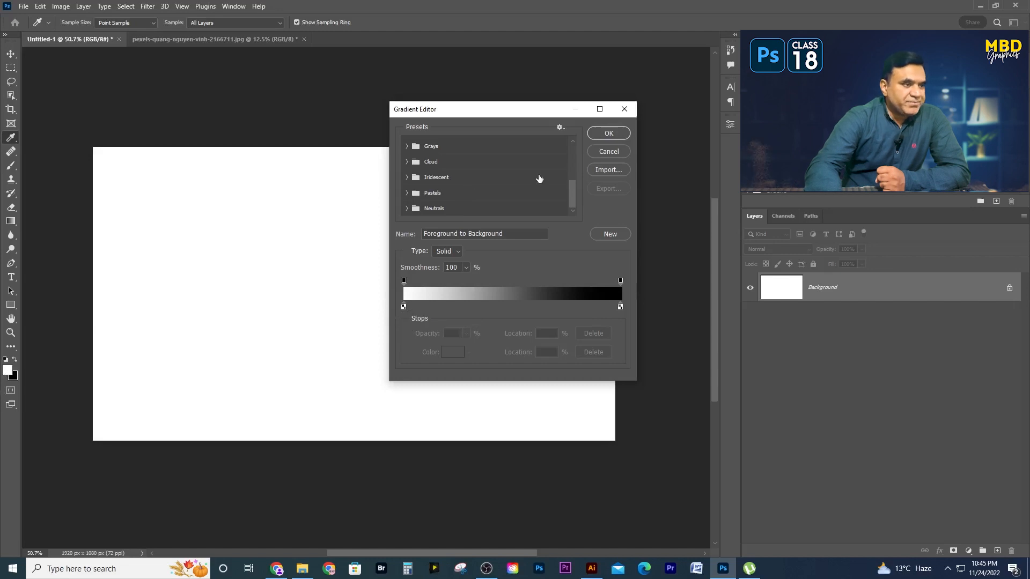
pyautogui.scroll(2, 435, 170)
pyautogui.scroll(3, 435, 170)
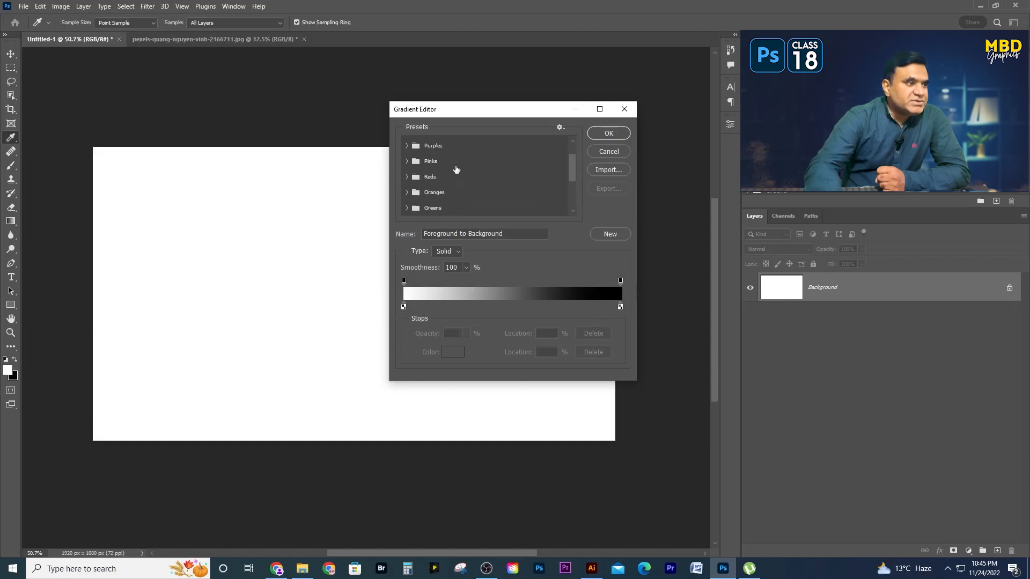
pyautogui.click(412, 145)
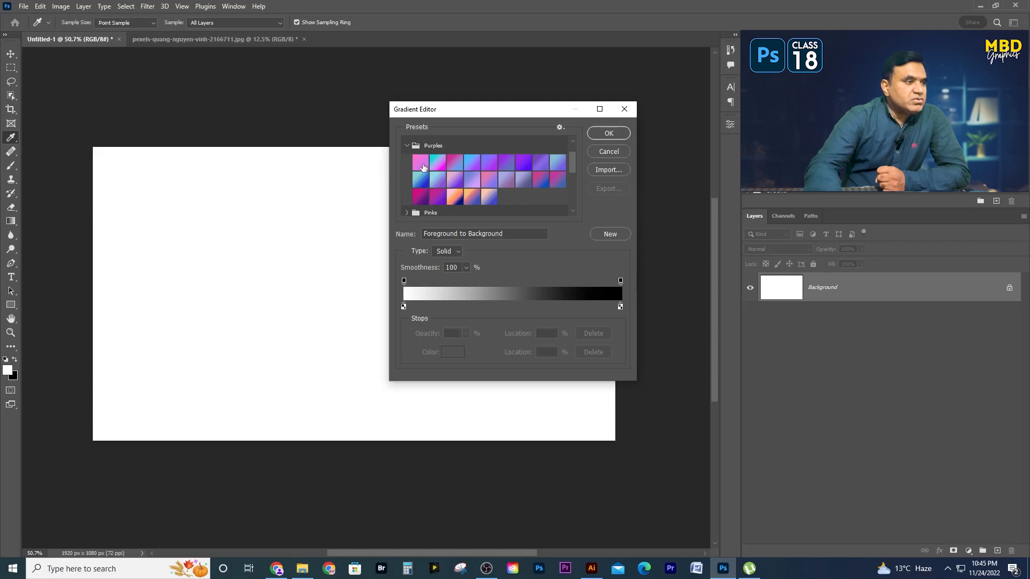
pyautogui.click(407, 146)
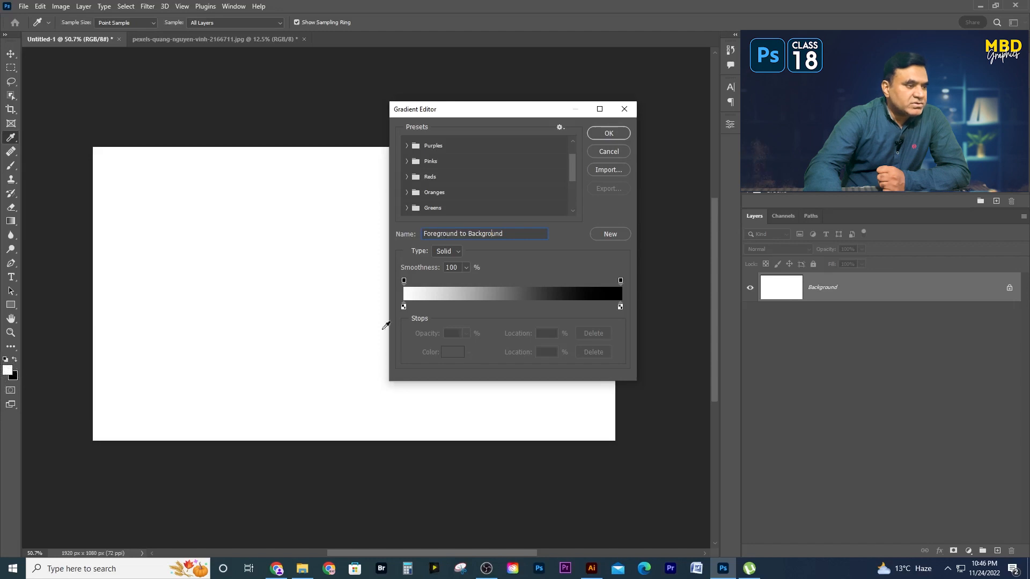
# - Inspect the gradient's start and end color stops and its name
pyautogui.click(404, 307)
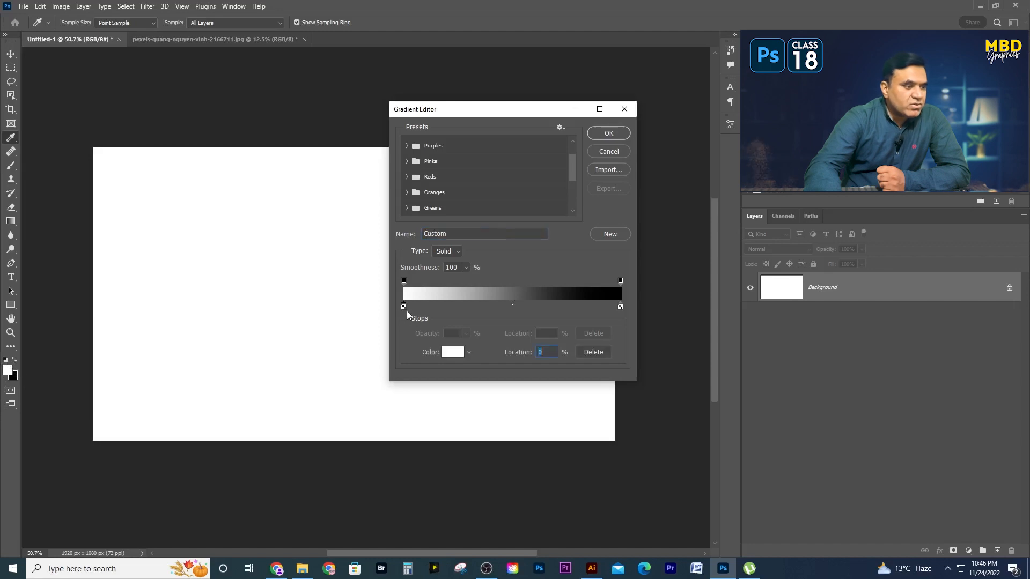
pyautogui.click(621, 307)
pyautogui.moveTo(447, 233); pyautogui.dragTo(424, 233)
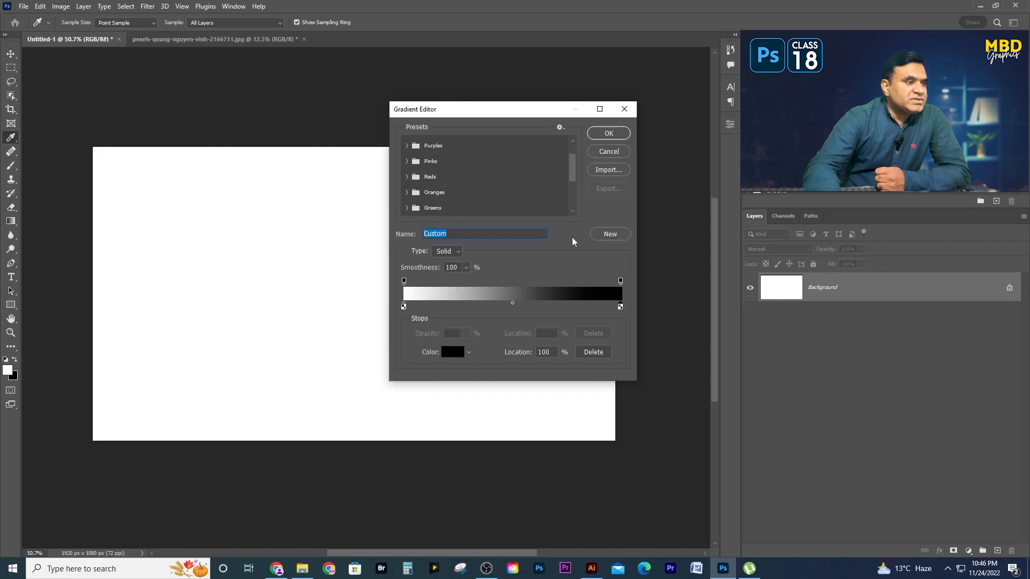
# - Try the Noise gradient type, randomize its colors several times, and discard the gradient edits
pyautogui.click(450, 256)
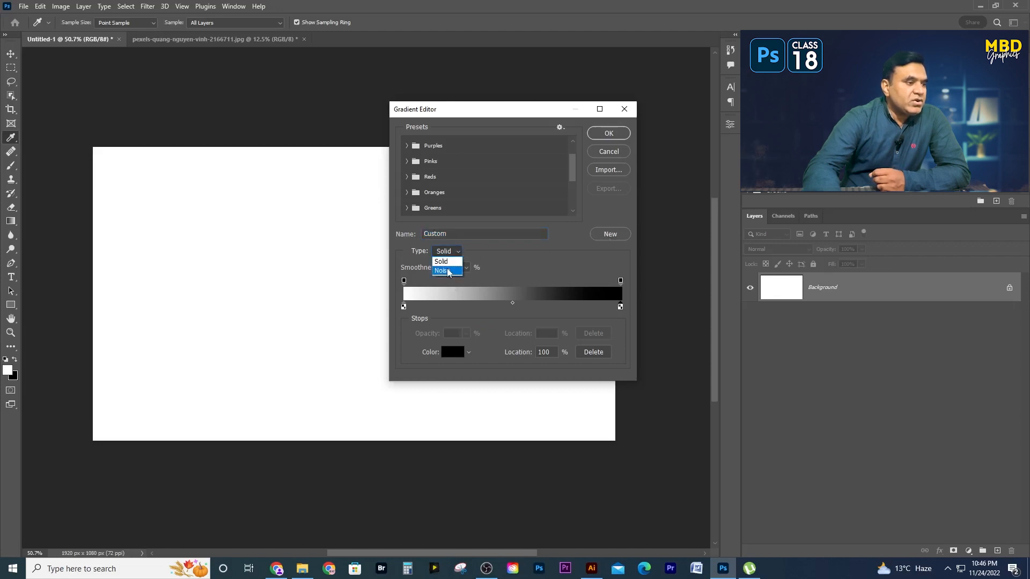
pyautogui.click(447, 271)
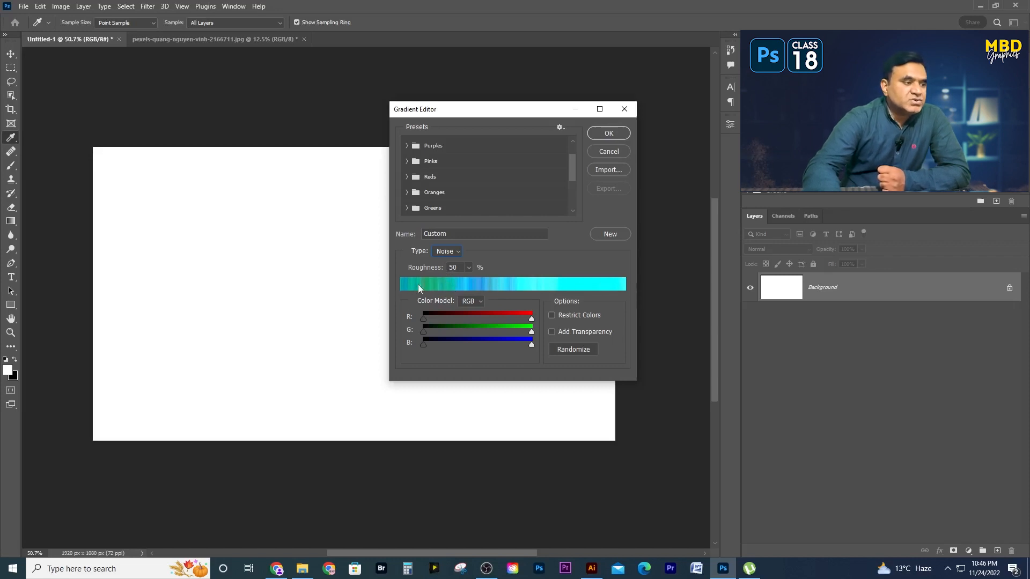
pyautogui.click(571, 349)
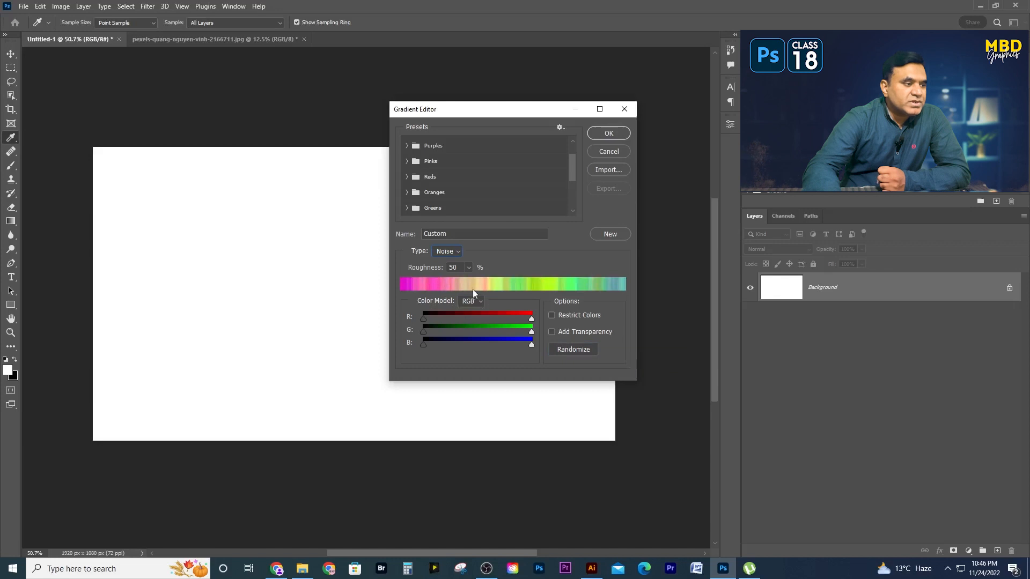
pyautogui.click(580, 350)
pyautogui.click(580, 348)
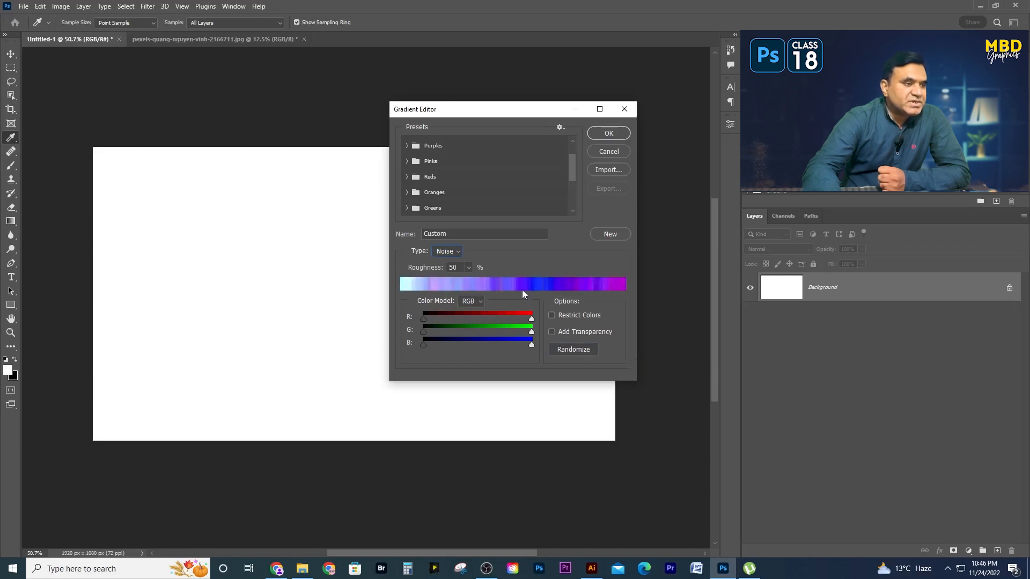
pyautogui.click(607, 151)
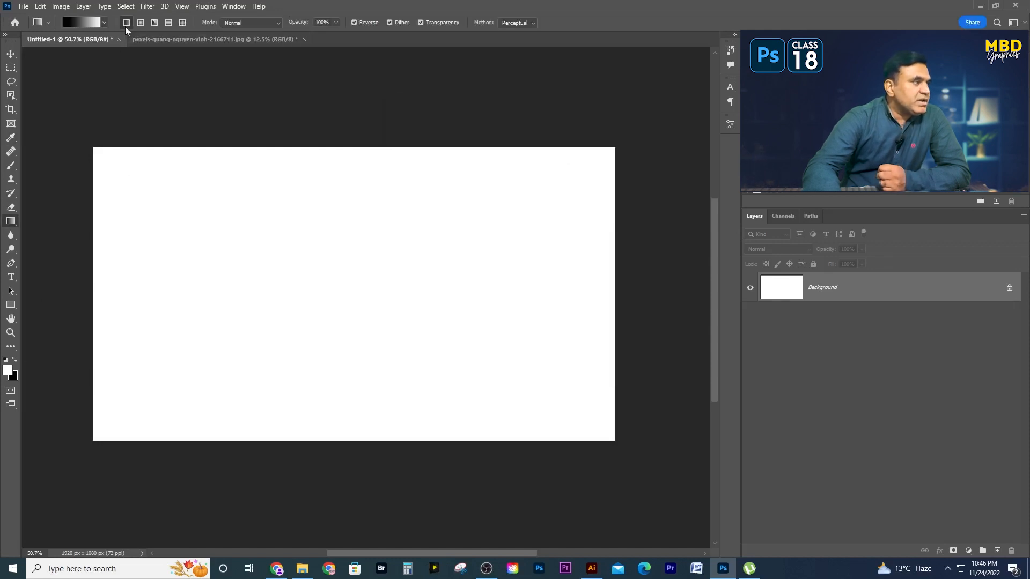
# - Set the foreground color to light blue c6f0ff and the background color to dark navy blue
pyautogui.click(7, 369)
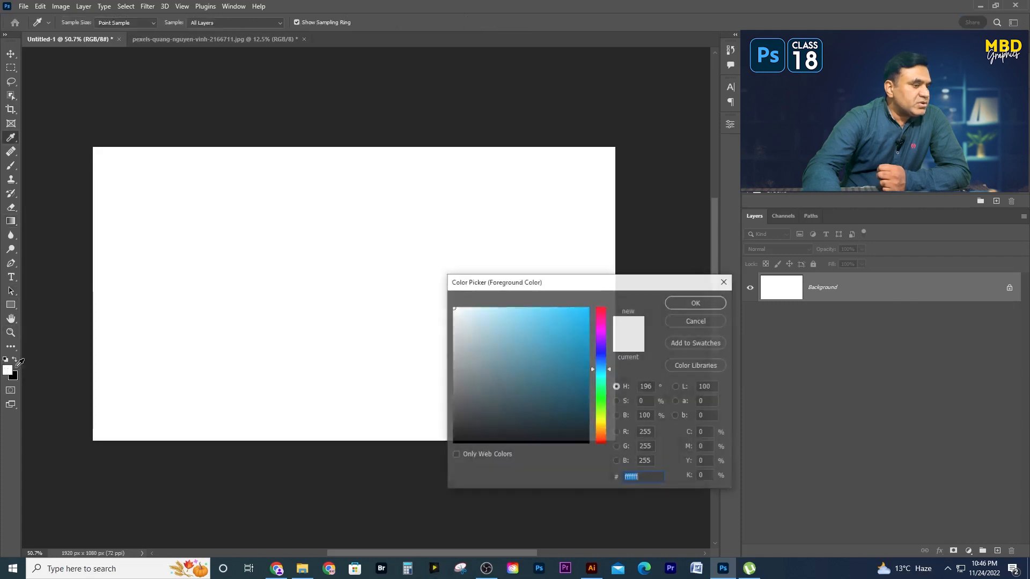
pyautogui.click(696, 303)
pyautogui.click(16, 377)
pyautogui.click(588, 402)
pyautogui.click(700, 302)
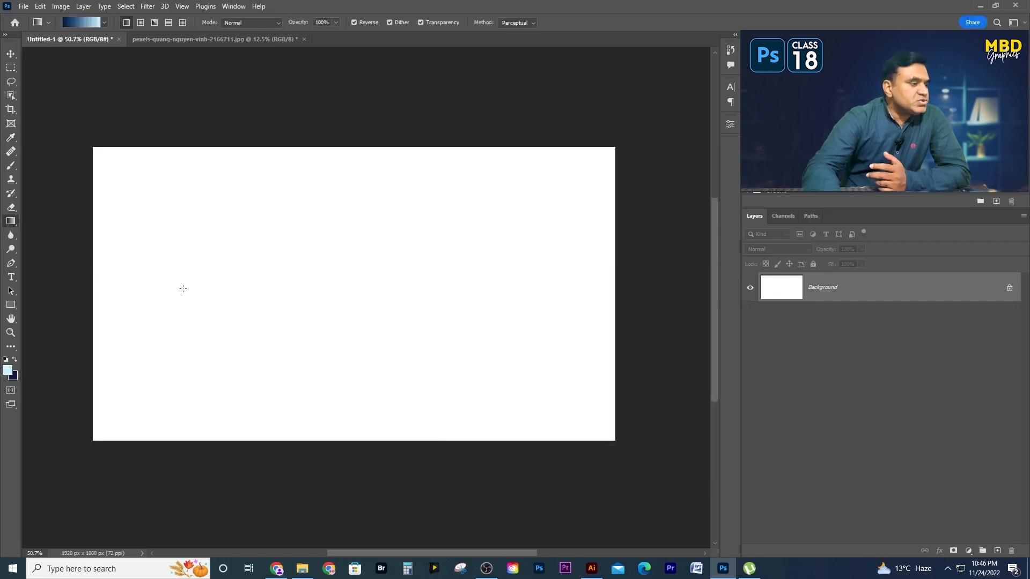
# - Fill the canvas with a horizontal linear gradient, and redraw it with Reverse turned off so it runs from light to dark blue
pyautogui.moveTo(103, 301); pyautogui.dragTo(596, 301)
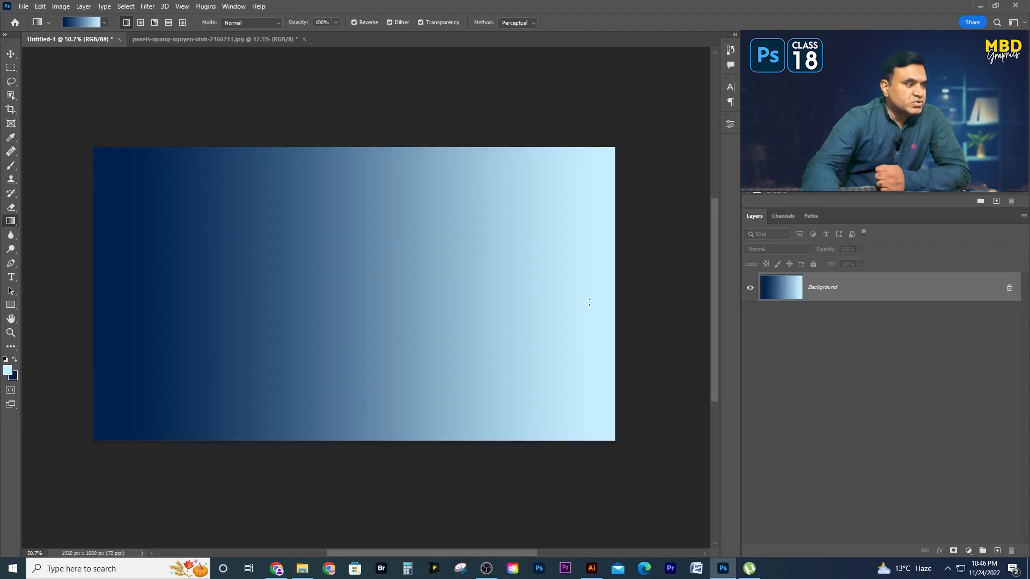
pyautogui.click(355, 23)
pyautogui.moveTo(128, 294); pyautogui.dragTo(592, 294)
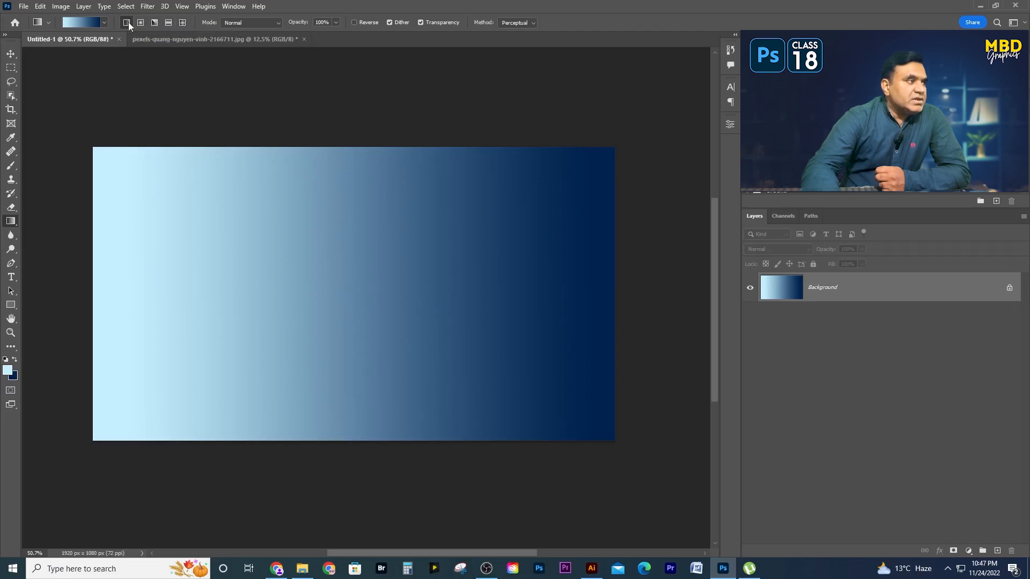
pyautogui.moveTo(126, 306); pyautogui.dragTo(617, 312)
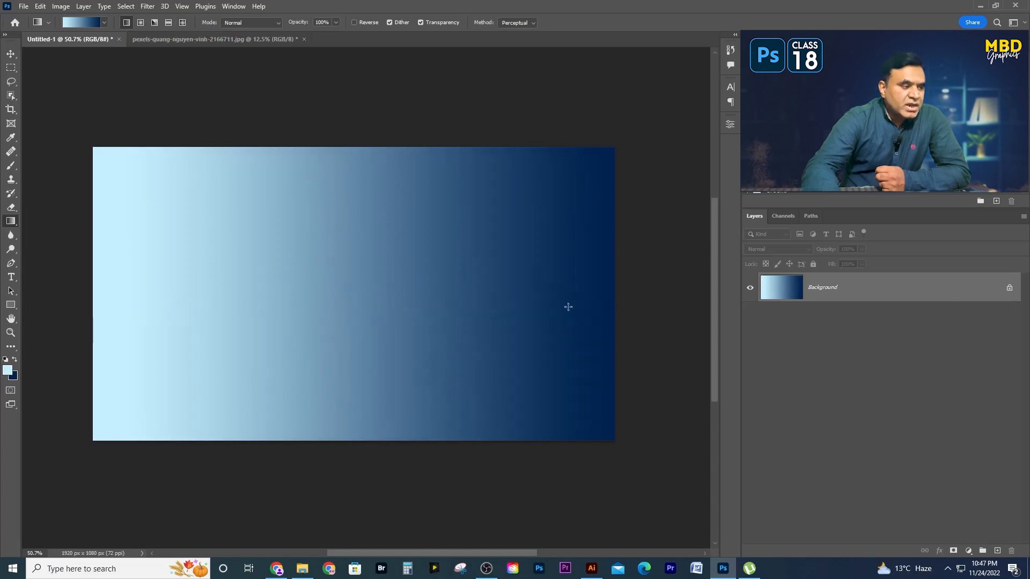
# - Fill the canvas with radial gradients of different extents, starting from light blue near the center
pyautogui.click(141, 24)
pyautogui.moveTo(363, 221); pyautogui.dragTo(602, 445)
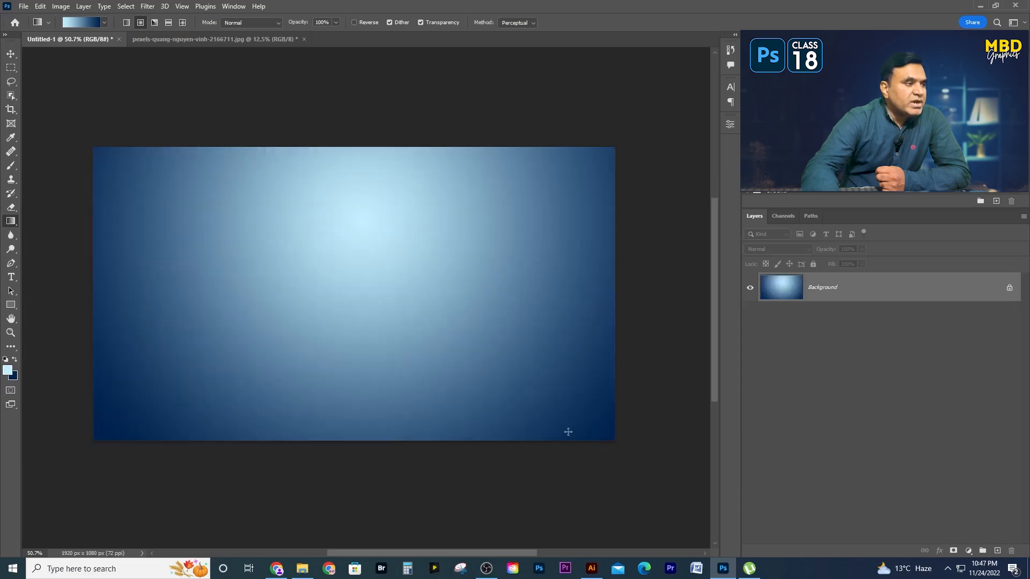
pyautogui.moveTo(364, 229); pyautogui.dragTo(364, 474)
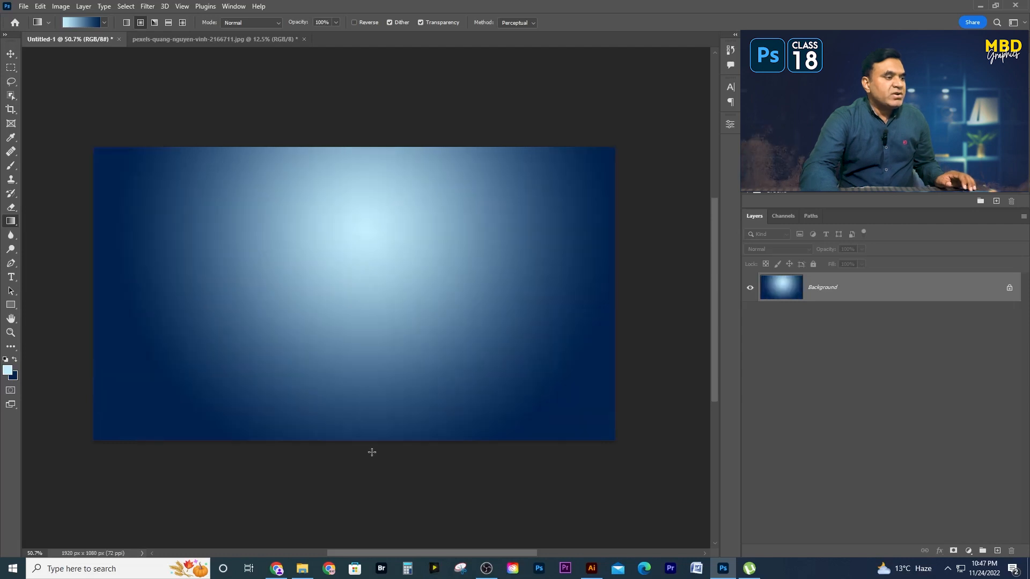
pyautogui.moveTo(346, 266); pyautogui.dragTo(664, 454)
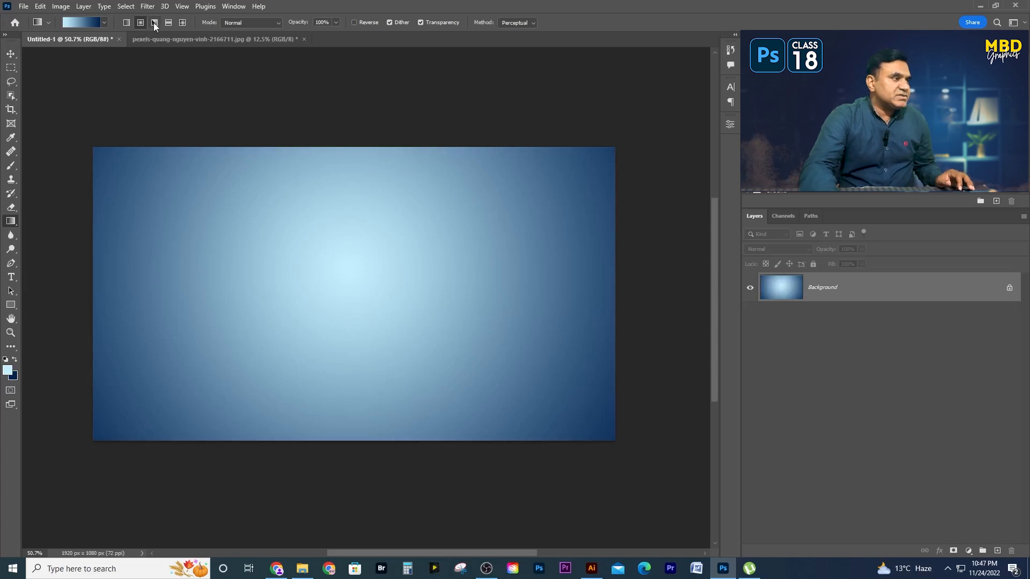
# - Try an angle gradient across the canvas, followed by diagonal reflected gradients
pyautogui.moveTo(370, 283); pyautogui.dragTo(607, 439)
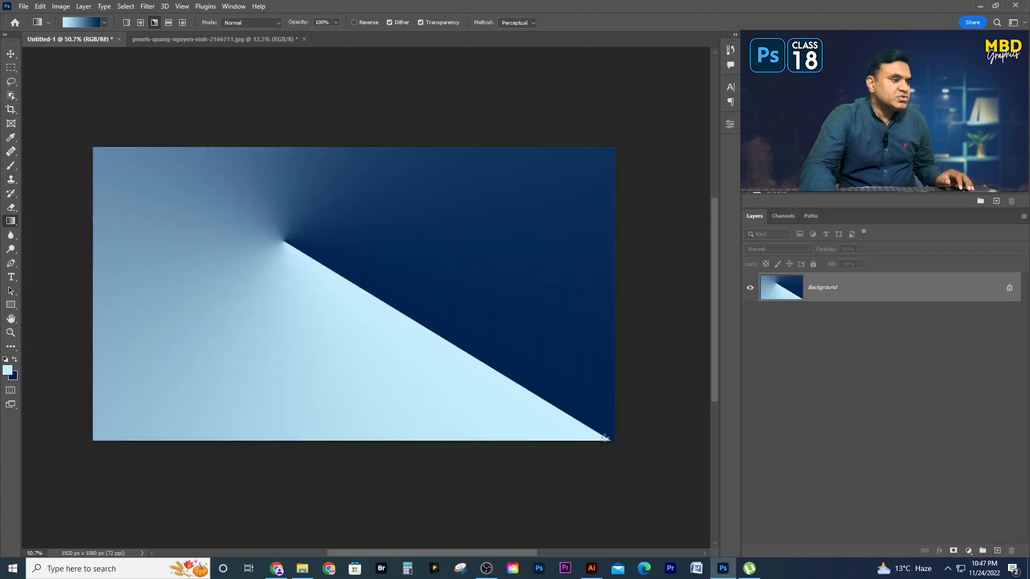
pyautogui.click(169, 22)
pyautogui.moveTo(340, 293); pyautogui.dragTo(465, 493)
pyautogui.moveTo(193, 216); pyautogui.dragTo(609, 430)
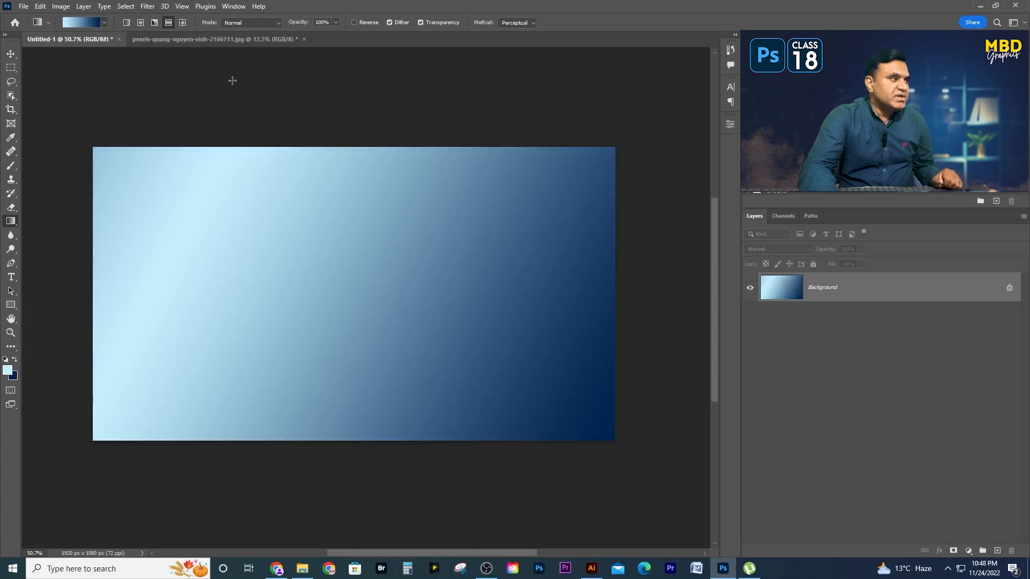
# - Fill the canvas with a diamond gradient spreading from the upper center toward the lower-right corner
pyautogui.click(182, 22)
pyautogui.moveTo(324, 228); pyautogui.dragTo(576, 459)
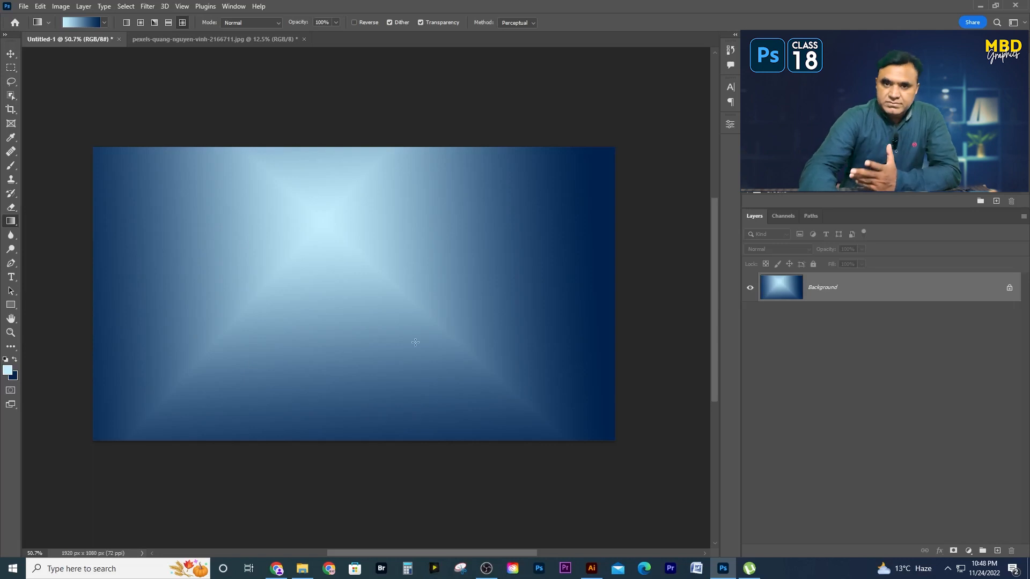
# - Set the gradient blending mode to Difference and layer linear gradients in varied directions to build a multicolored abstract pattern
pyautogui.click(235, 23)
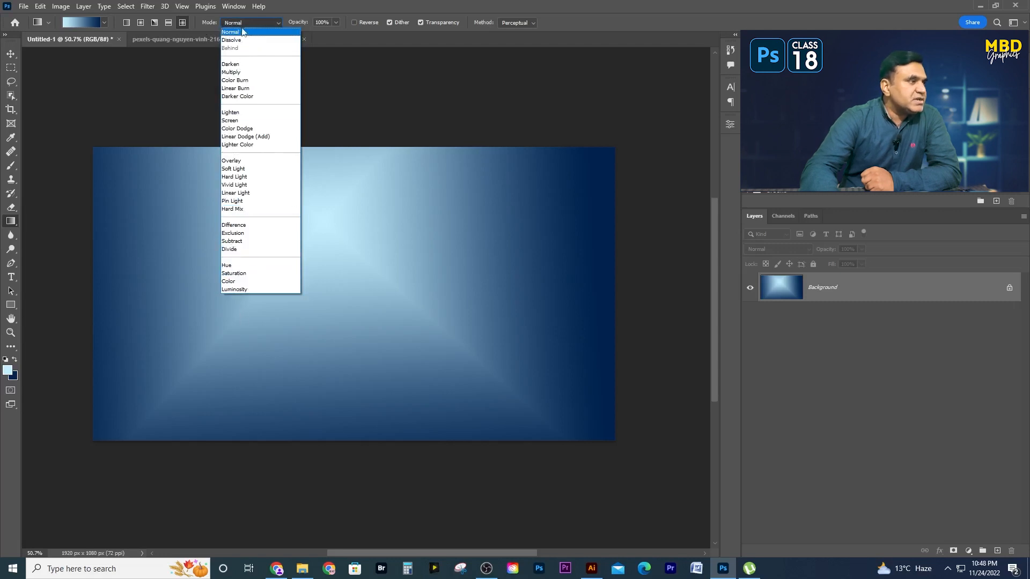
pyautogui.click(241, 22)
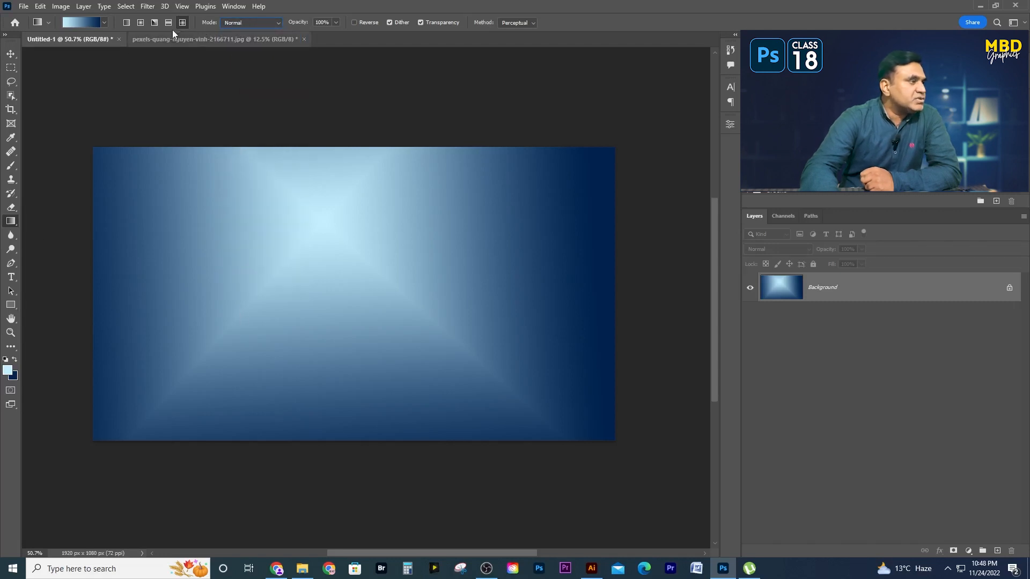
pyautogui.click(238, 21)
pyautogui.click(233, 225)
pyautogui.moveTo(280, 207); pyautogui.dragTo(471, 423)
pyautogui.moveTo(340, 292); pyautogui.dragTo(251, 150)
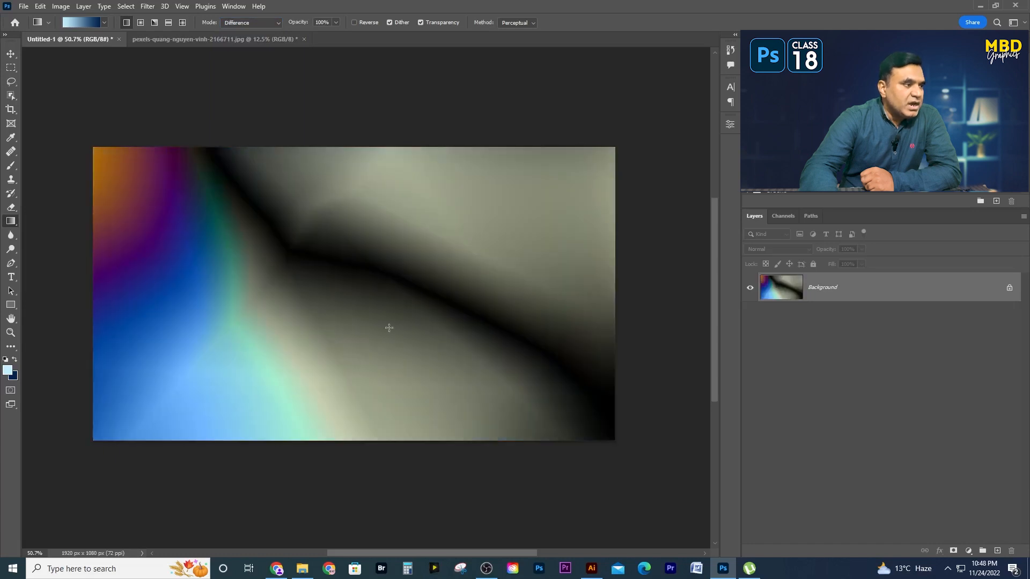
pyautogui.moveTo(388, 328); pyautogui.dragTo(383, 141)
pyautogui.moveTo(352, 344); pyautogui.dragTo(342, 124)
pyautogui.moveTo(462, 177); pyautogui.dragTo(207, 345)
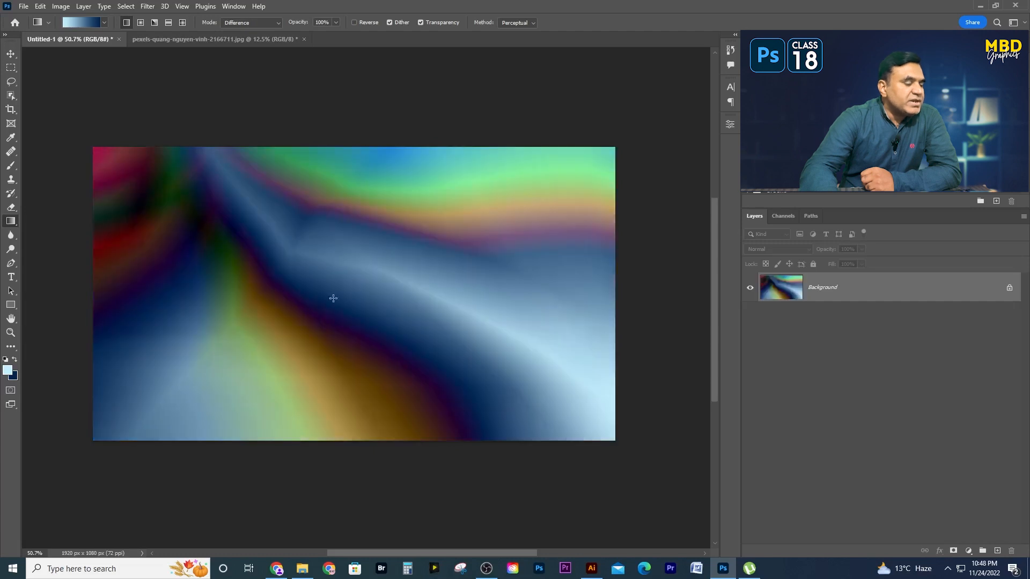
pyautogui.moveTo(359, 336); pyautogui.dragTo(236, 364)
pyautogui.moveTo(395, 179); pyautogui.dragTo(246, 373)
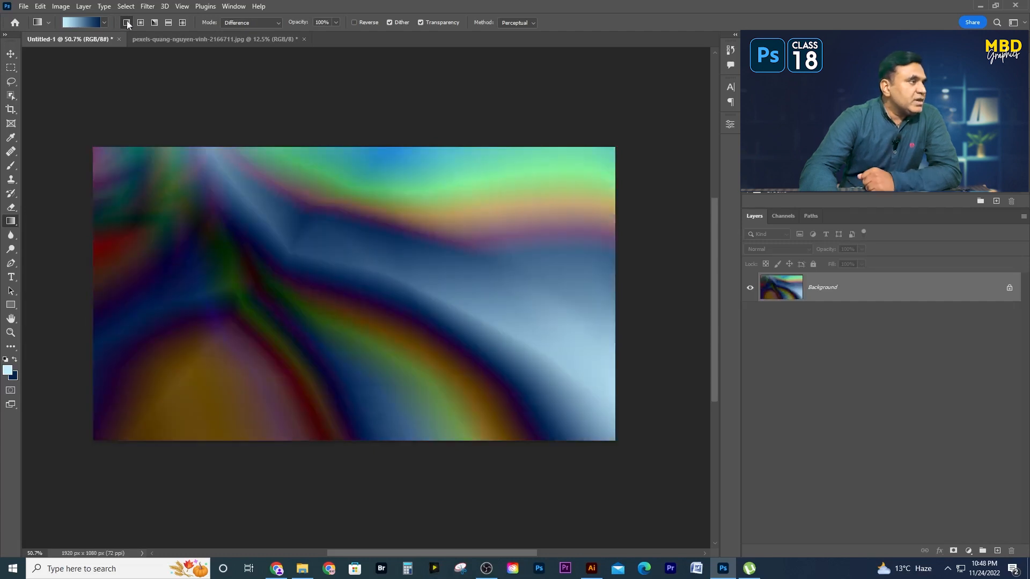
pyautogui.moveTo(491, 177); pyautogui.dragTo(541, 143)
pyautogui.moveTo(303, 301); pyautogui.dragTo(286, 116)
pyautogui.moveTo(403, 266); pyautogui.dragTo(229, 447)
pyautogui.moveTo(481, 197); pyautogui.dragTo(84, 320)
# - Load the Red_07 preset from the Reds group as the active gradient
pyautogui.click(82, 23)
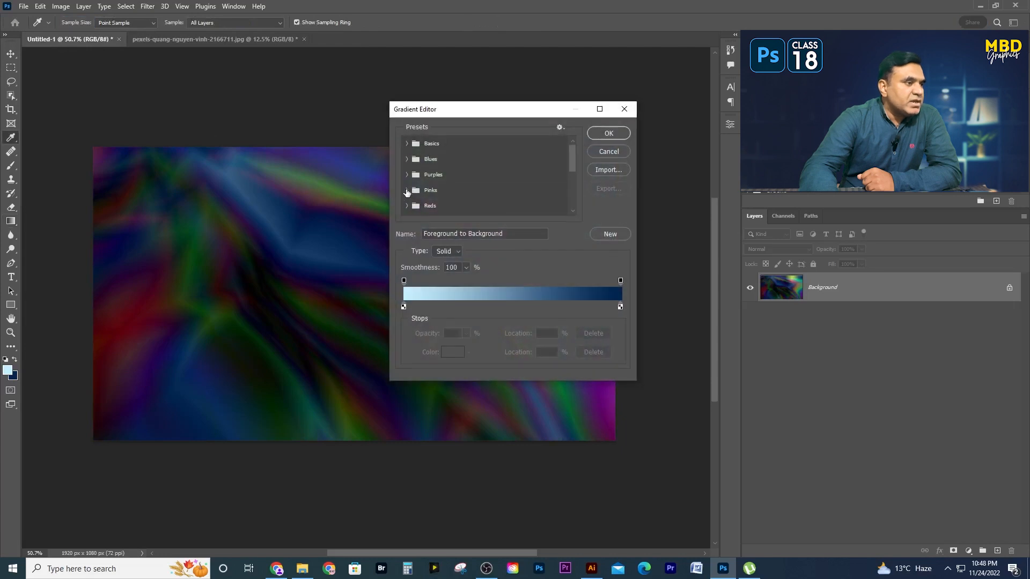
pyautogui.click(406, 206)
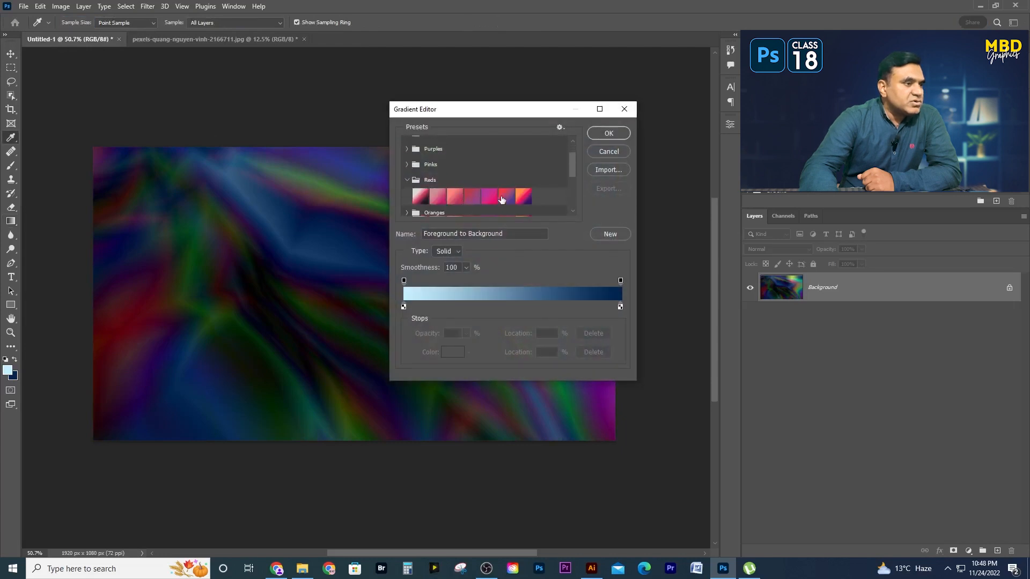
pyautogui.click(519, 194)
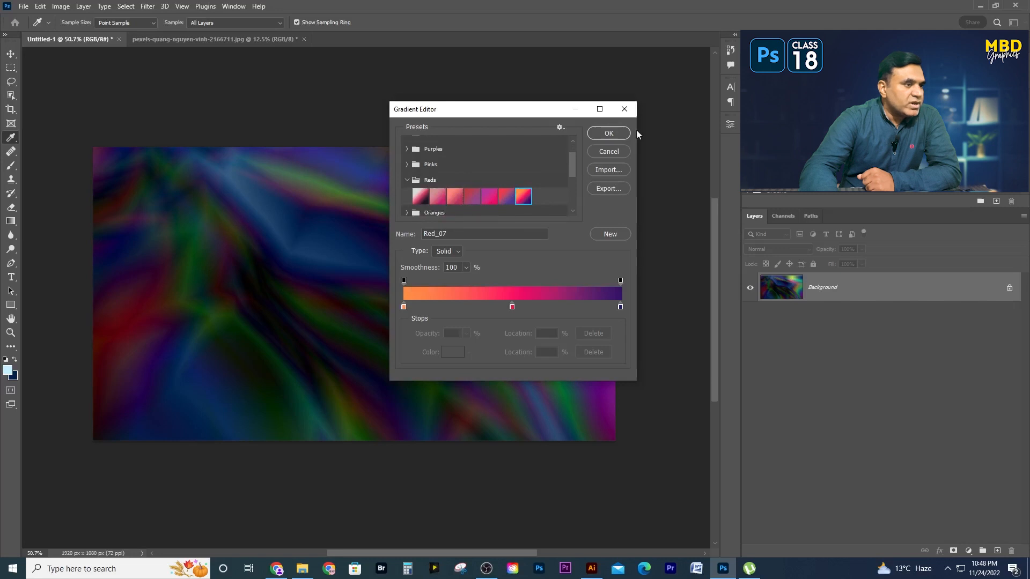
pyautogui.click(608, 133)
# - Layer six radial Red_07 gradients in varied directions across the canvas, using Difference mode
pyautogui.moveTo(294, 206); pyautogui.dragTo(540, 436)
pyautogui.moveTo(382, 358); pyautogui.dragTo(414, 155)
pyautogui.moveTo(521, 309); pyautogui.dragTo(270, 327)
pyautogui.moveTo(405, 307); pyautogui.dragTo(444, 137)
pyautogui.moveTo(242, 342); pyautogui.dragTo(241, 136)
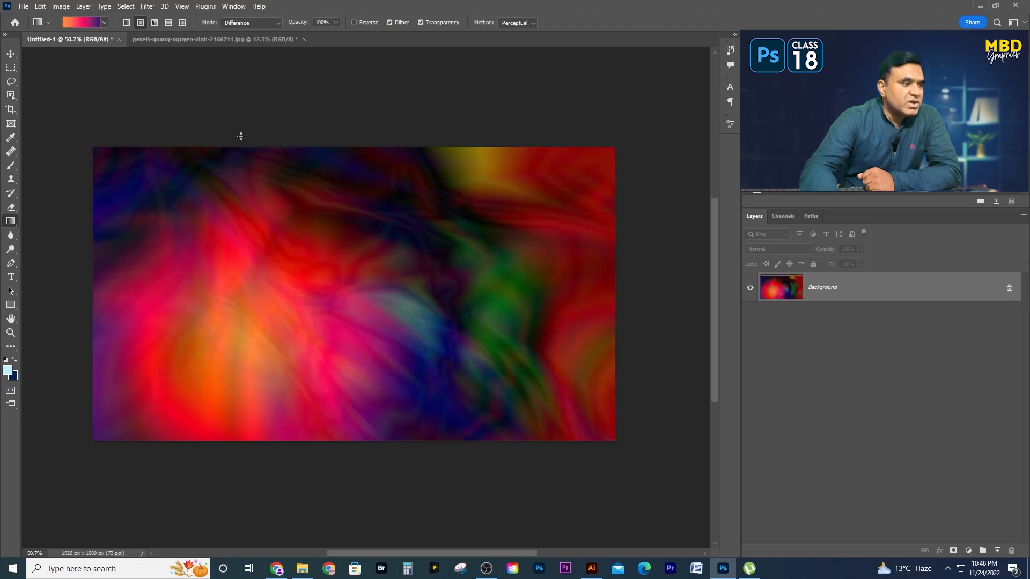
pyautogui.moveTo(394, 320); pyautogui.dragTo(600, 60)
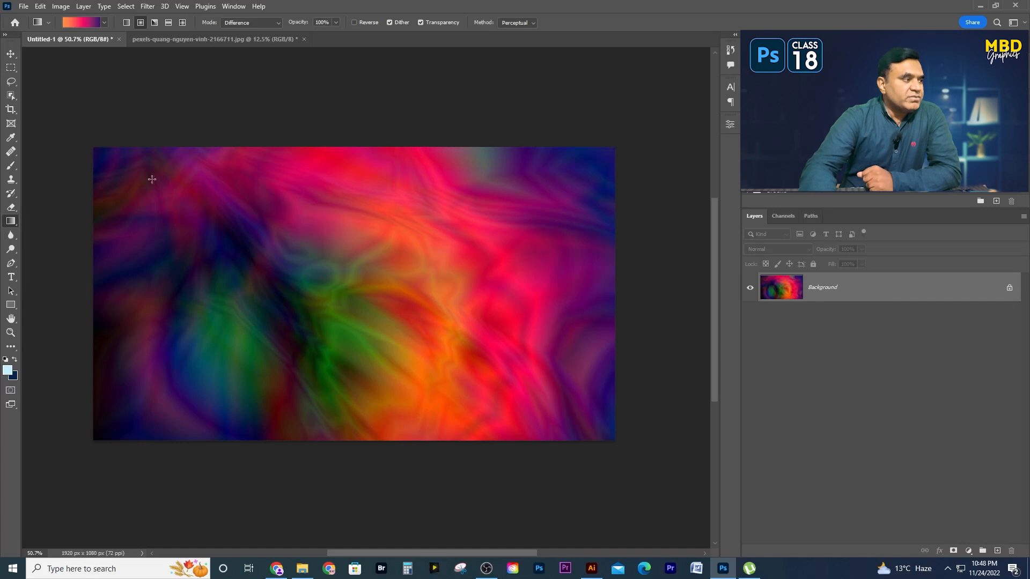
# - Choose Difference as the gradient mode again and blend five more long, mostly diagonal radial gradients into the abstract pattern
pyautogui.click(231, 23)
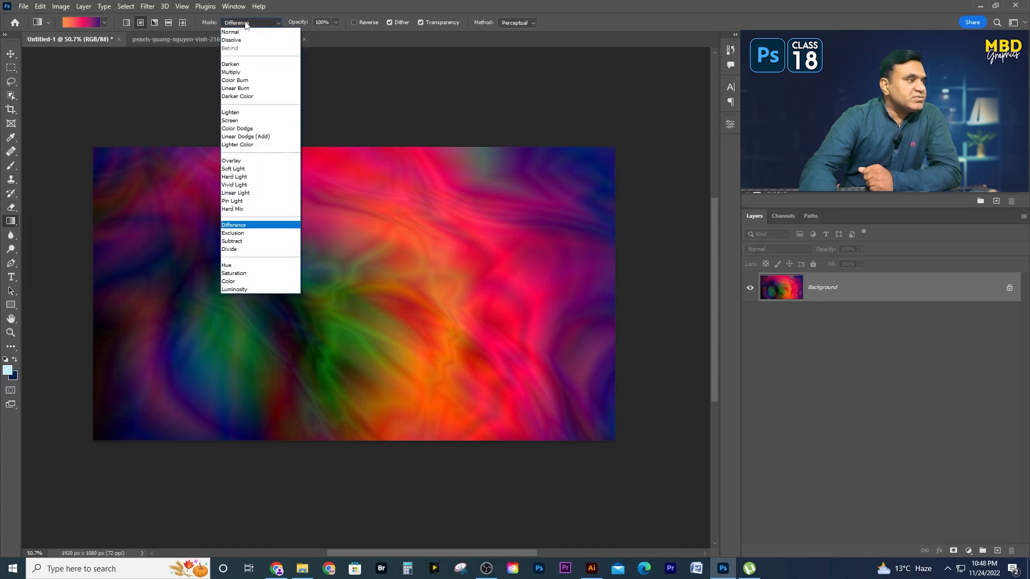
pyautogui.click(247, 230)
pyautogui.moveTo(223, 321); pyautogui.dragTo(543, 148)
pyautogui.moveTo(498, 203); pyautogui.dragTo(138, 303)
pyautogui.moveTo(503, 347); pyautogui.dragTo(202, 154)
pyautogui.moveTo(540, 350); pyautogui.dragTo(80, 219)
pyautogui.moveTo(341, 335); pyautogui.dragTo(557, 114)
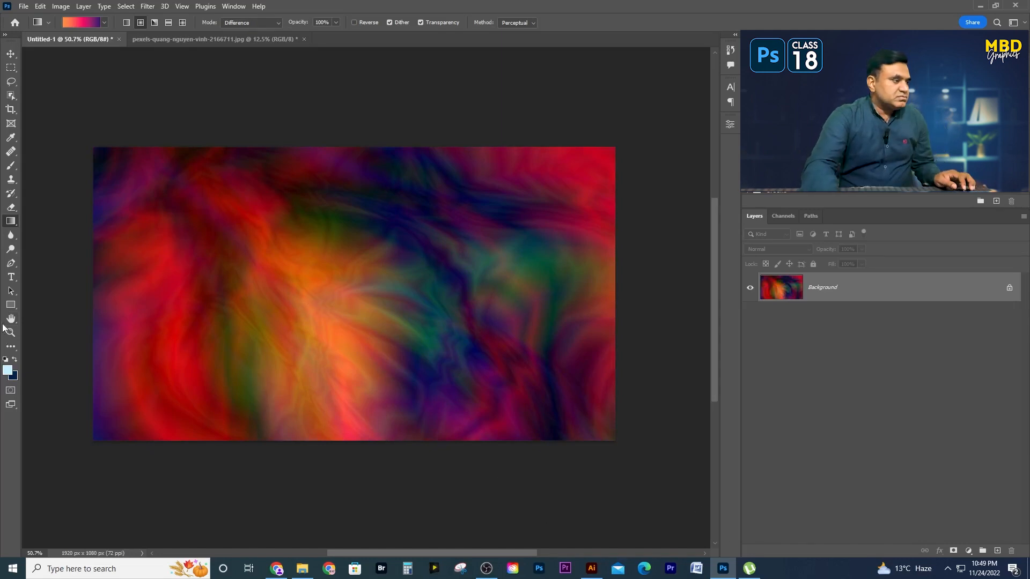
# - Set the foreground color to white (ffffff), fill the canvas with it, and set the gradient blending mode to Normal
pyautogui.click(8, 370)
pyautogui.click(453, 310)
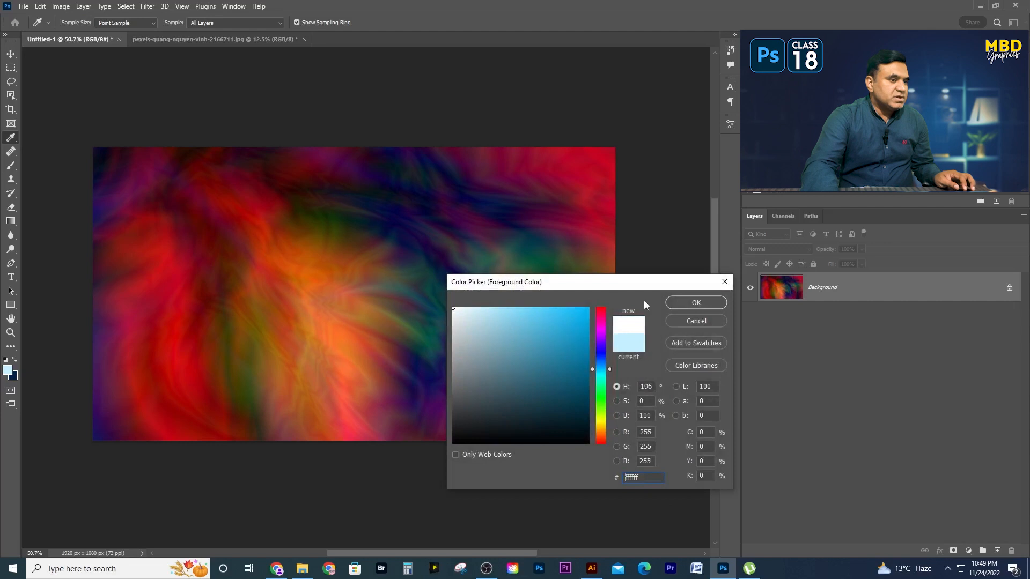
pyautogui.click(696, 302)
pyautogui.hotkey('alt', 'BackSpace')
pyautogui.press('g')
pyautogui.click(242, 22)
pyautogui.click(239, 34)
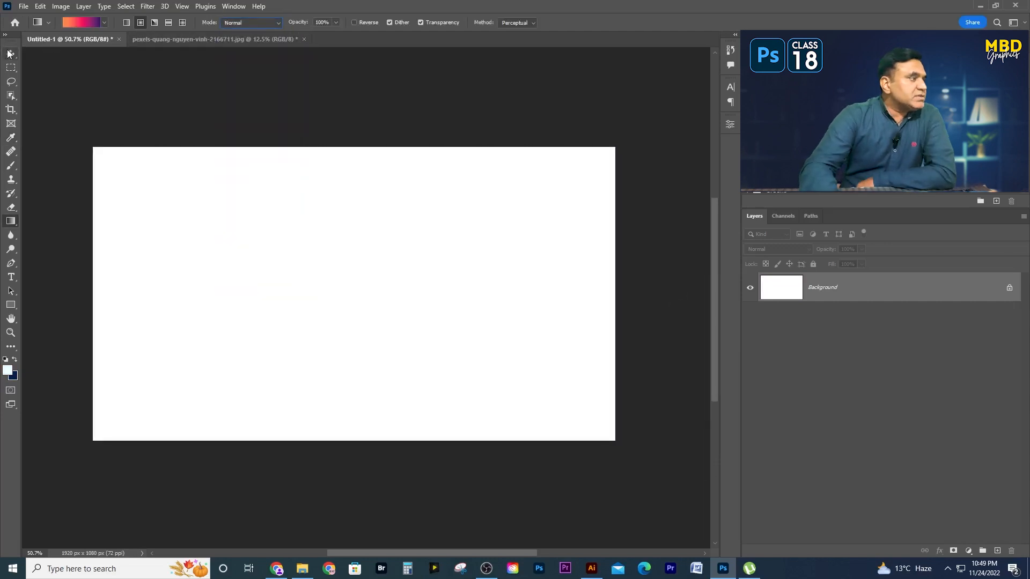
# - Change the gradient type to Noise and randomize its colors to a mix of blue, green and purple bands
pyautogui.click(81, 22)
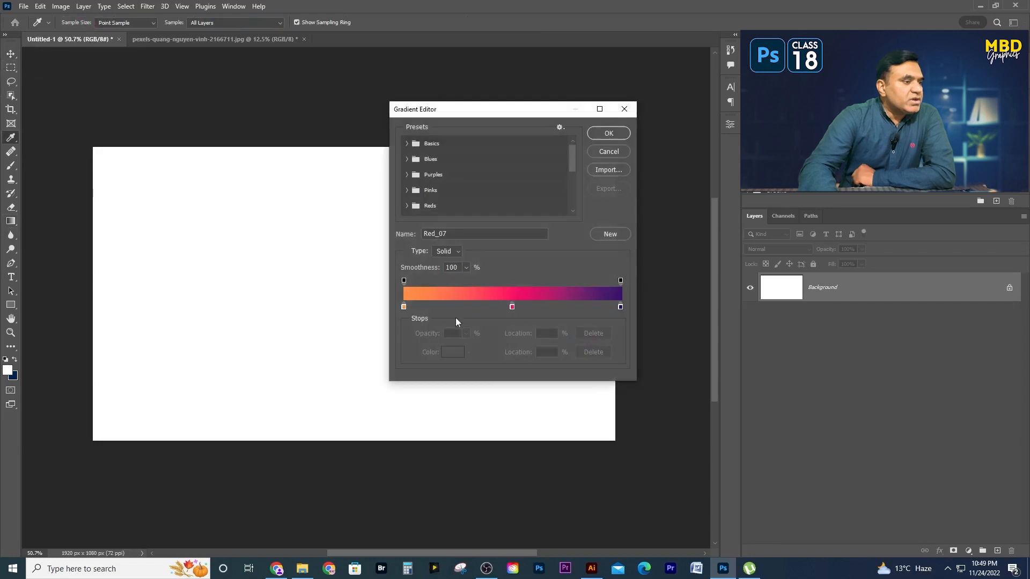
pyautogui.click(459, 251)
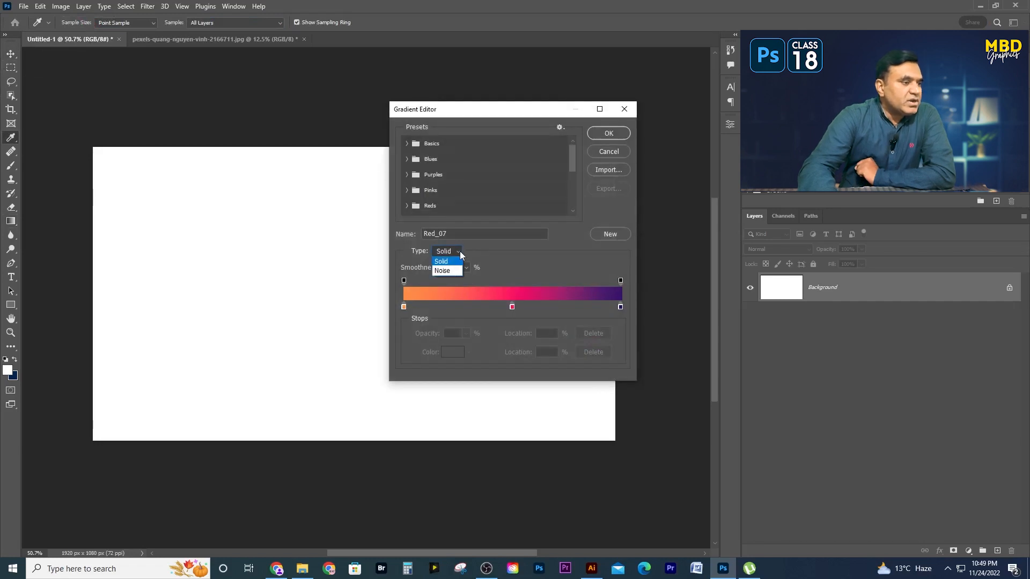
pyautogui.click(447, 271)
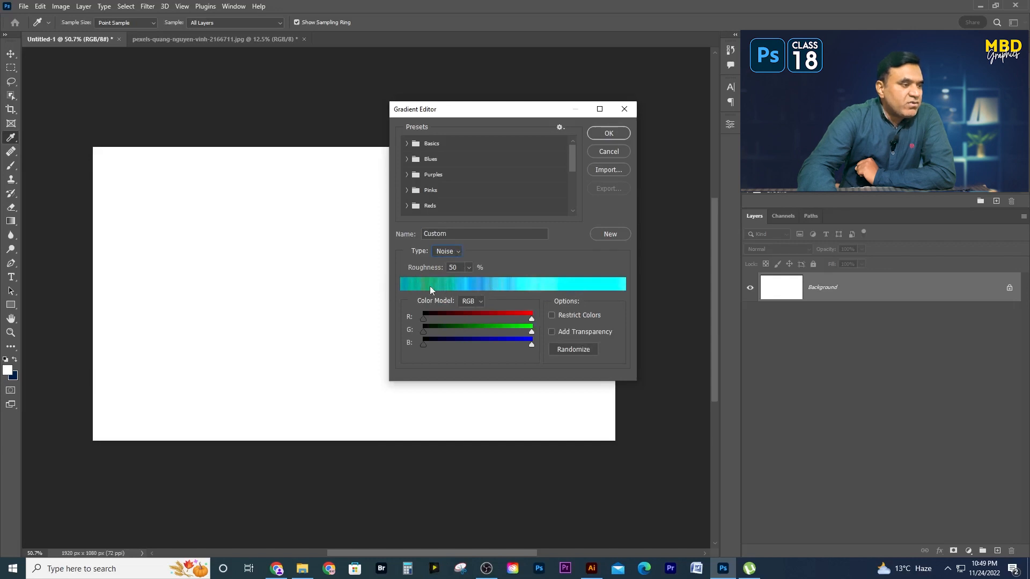
pyautogui.click(567, 350)
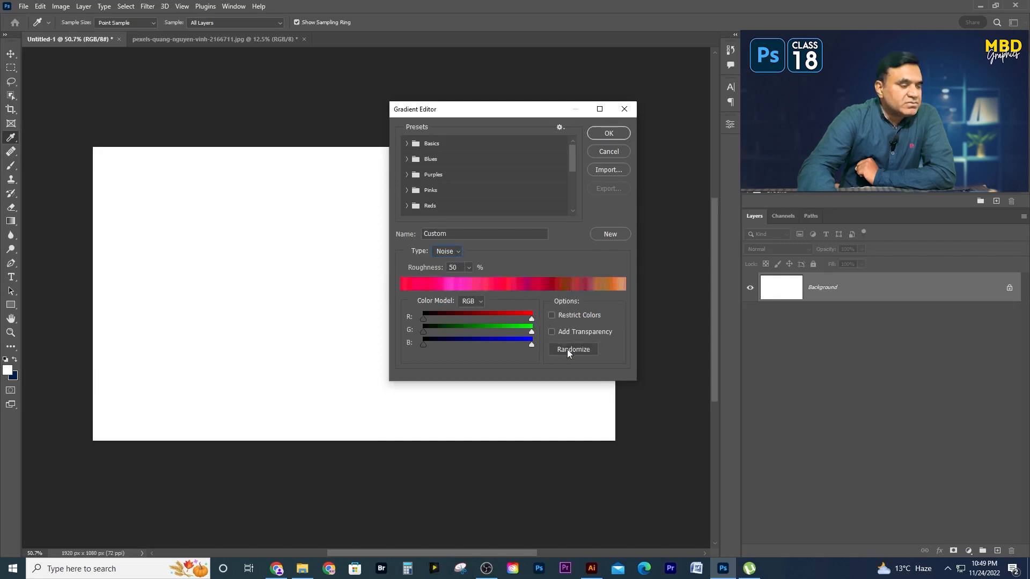
pyautogui.click(568, 349)
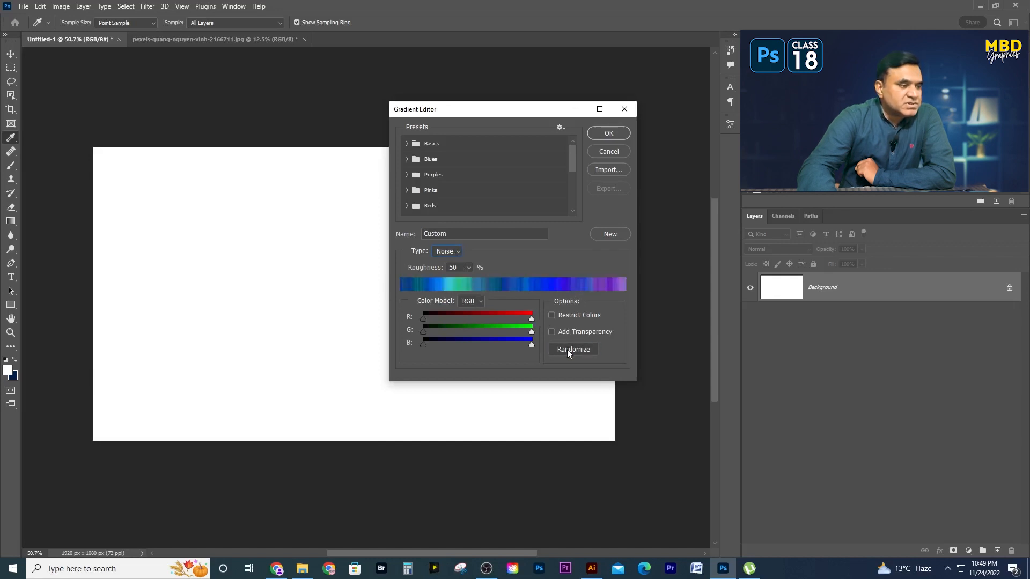
pyautogui.click(608, 133)
# - Fill the canvas with the noise gradient horizontally, first as a radial gradient from the left side and then as a linear one
pyautogui.moveTo(108, 308); pyautogui.dragTo(609, 304)
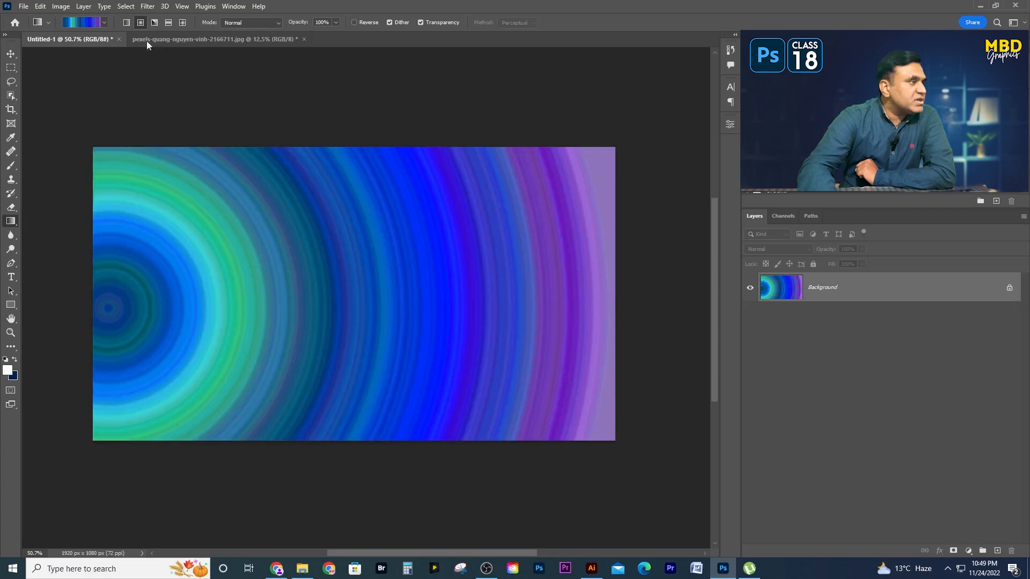
pyautogui.click(127, 22)
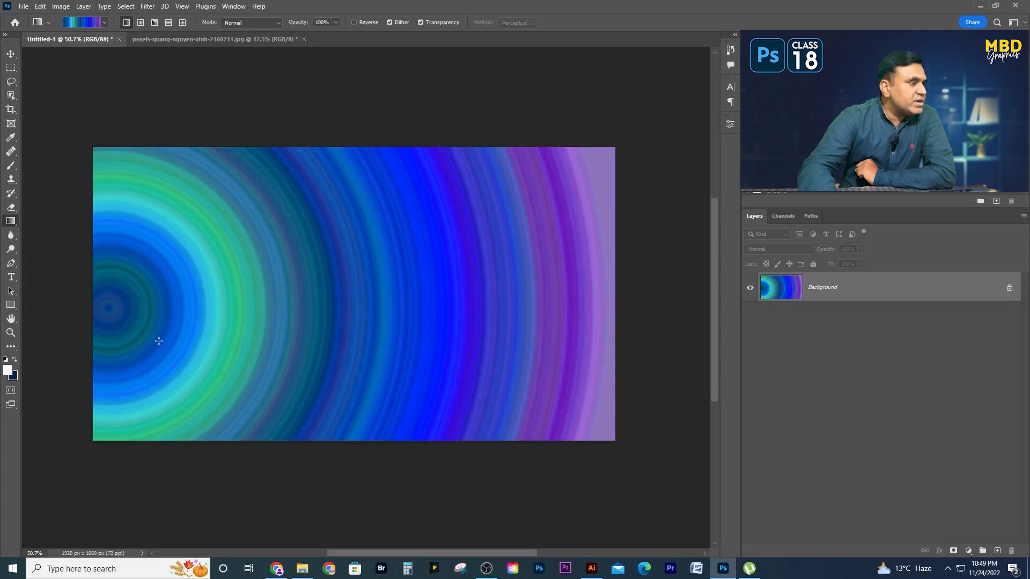
pyautogui.moveTo(120, 304); pyautogui.dragTo(623, 303)
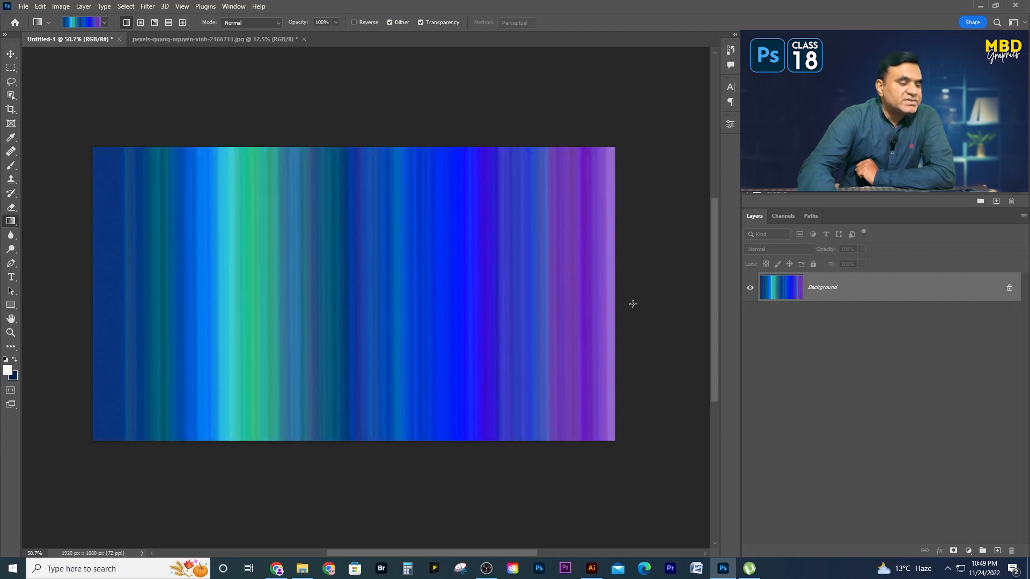
pyautogui.moveTo(318, 323); pyautogui.dragTo(334, 300)
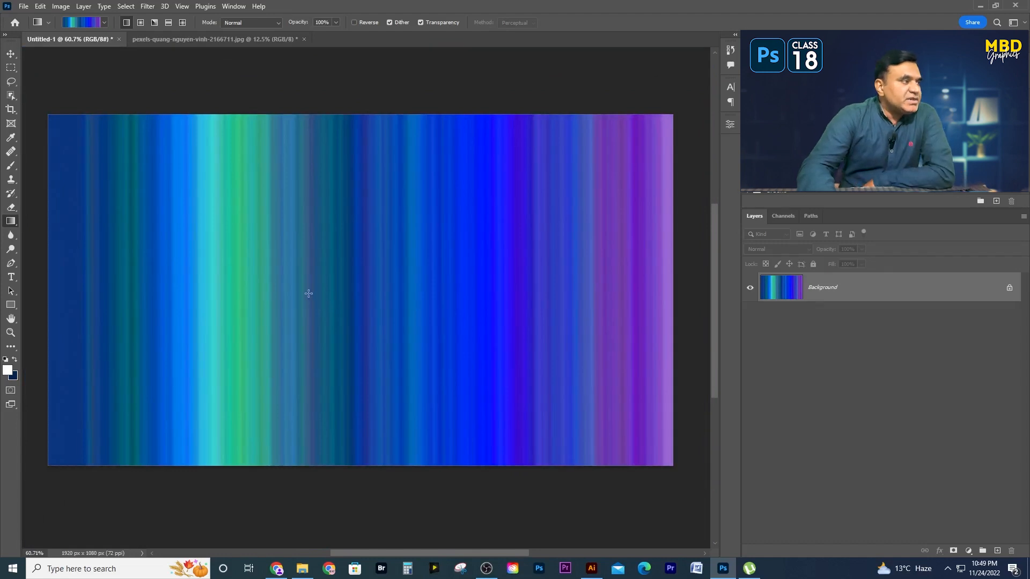
# - Lower the noise gradient's roughness to 12% and fill the Background with it as a horizontal linear gradient
pyautogui.click(78, 23)
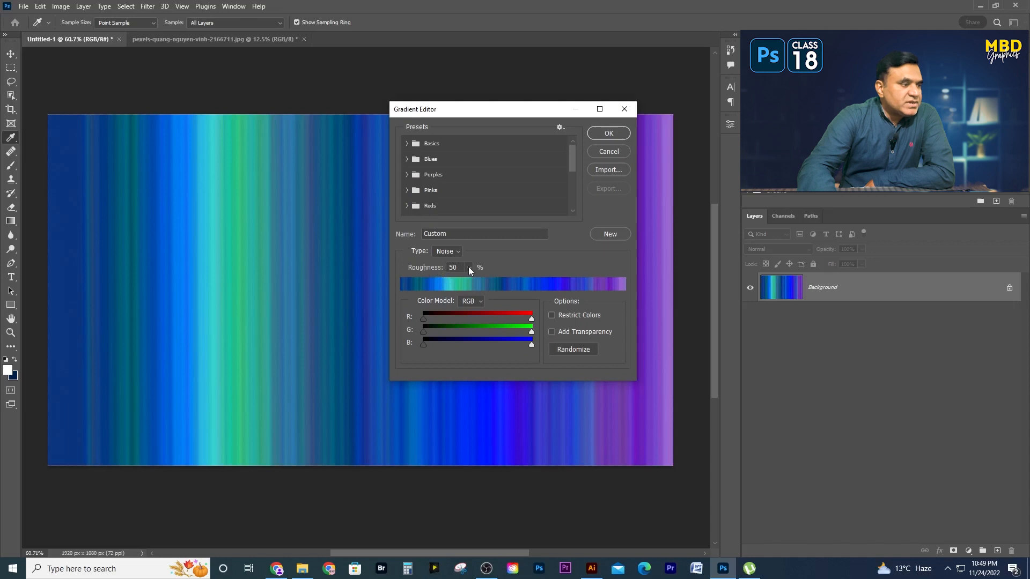
pyautogui.moveTo(468, 281); pyautogui.dragTo(449, 282)
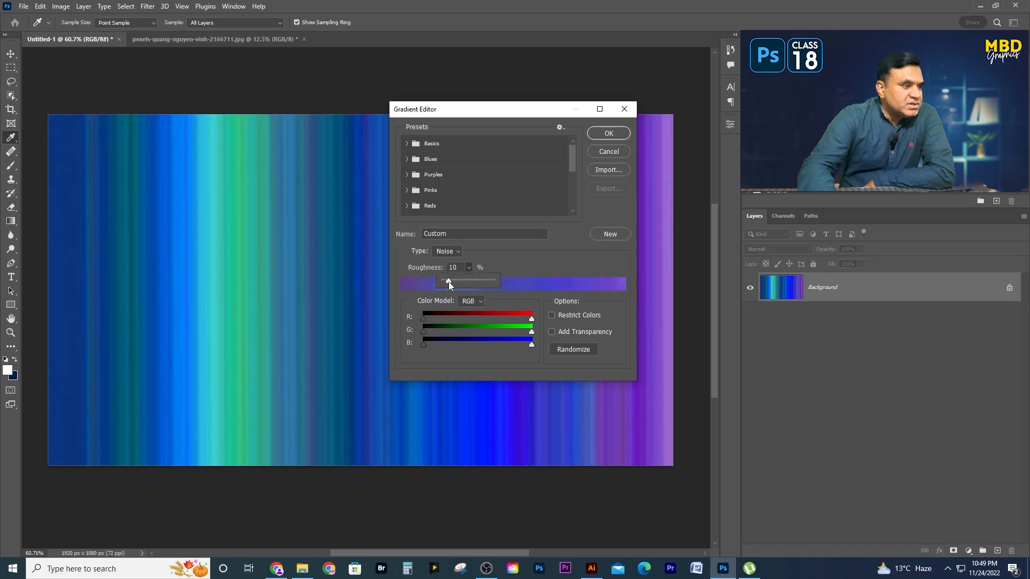
pyautogui.click(608, 138)
pyautogui.moveTo(76, 293); pyautogui.dragTo(579, 293)
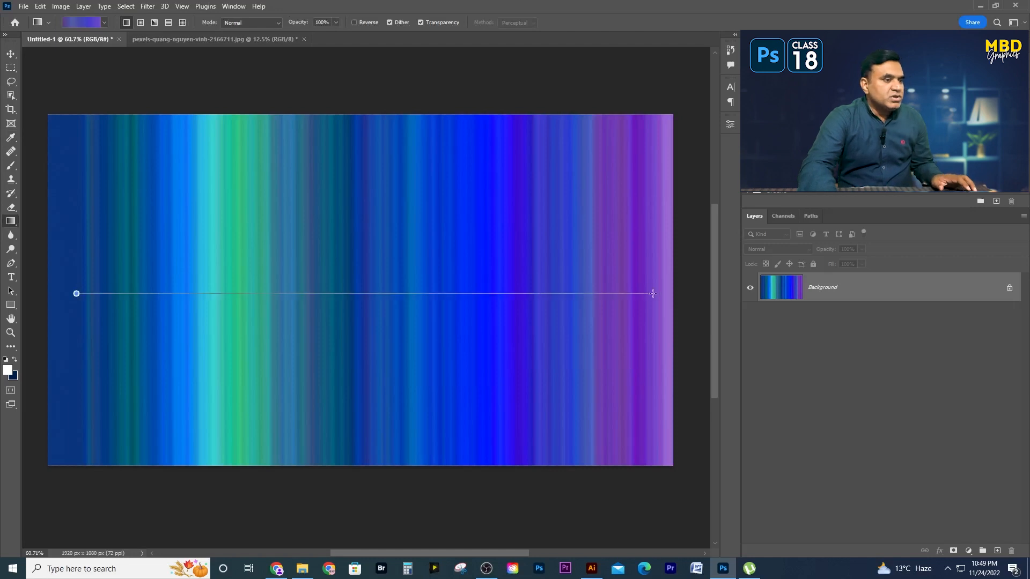
pyautogui.moveTo(650, 294); pyautogui.dragTo(653, 295)
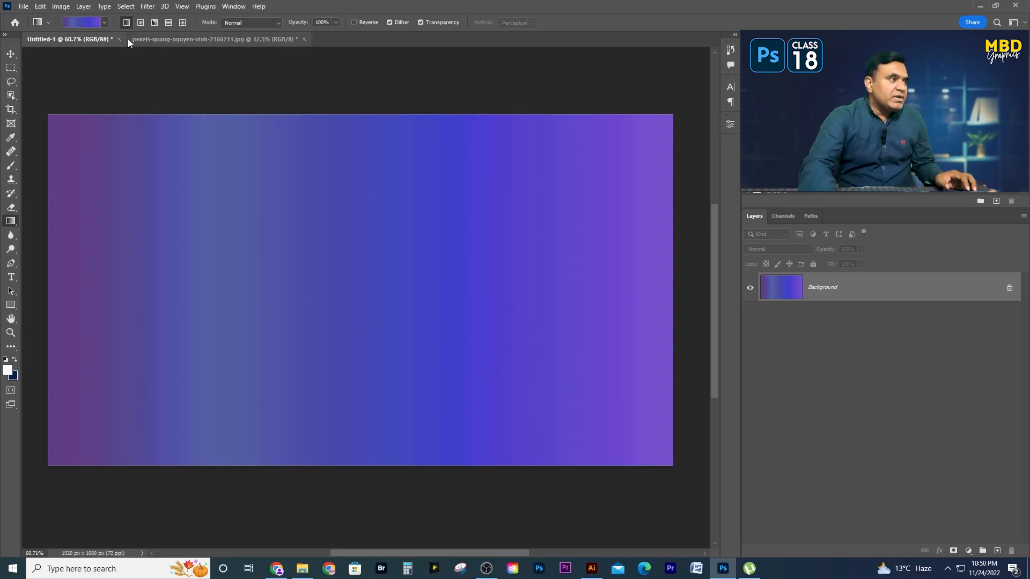
# - Add a new layer and fill it with a horizontal linear noise gradient at 100% roughness
pyautogui.click(996, 551)
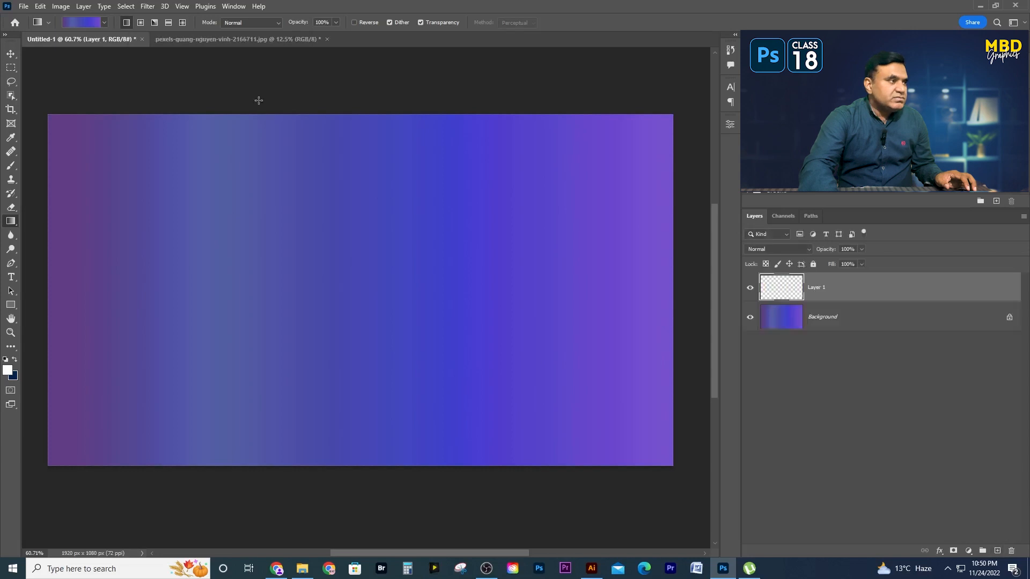
pyautogui.click(85, 22)
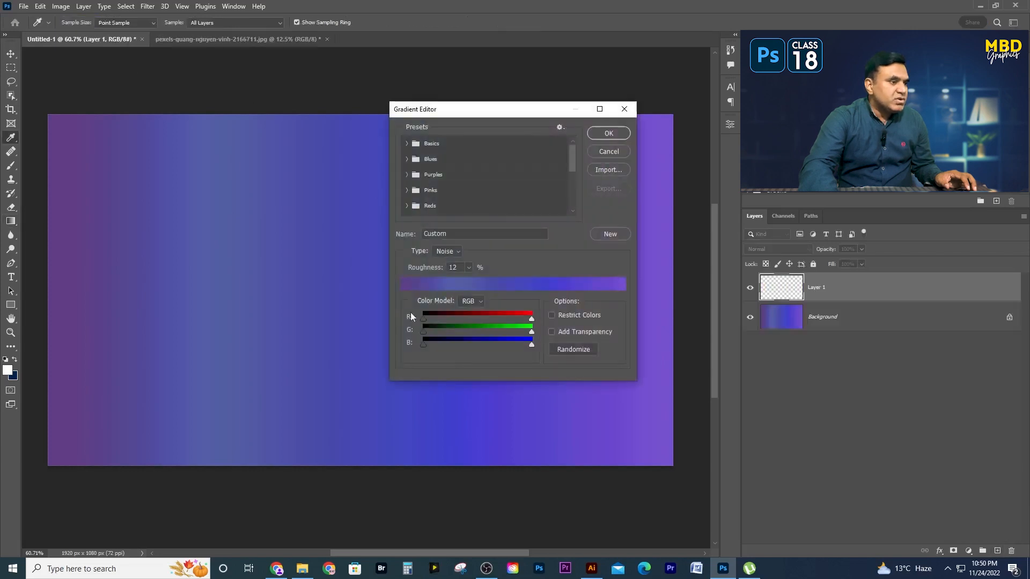
pyautogui.click(468, 266)
pyautogui.moveTo(465, 281); pyautogui.dragTo(547, 285)
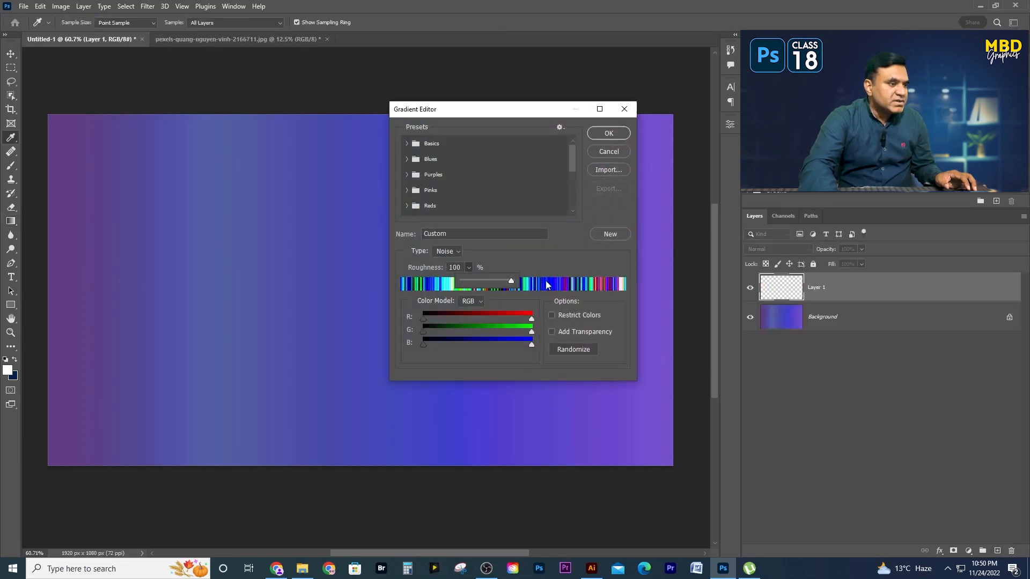
pyautogui.click(609, 133)
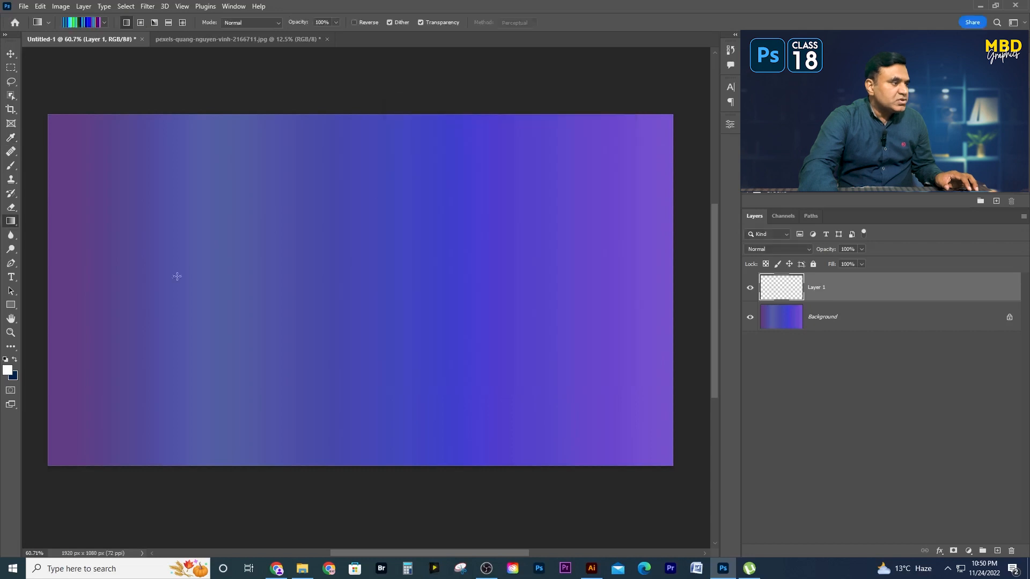
pyautogui.moveTo(66, 281); pyautogui.dragTo(666, 319)
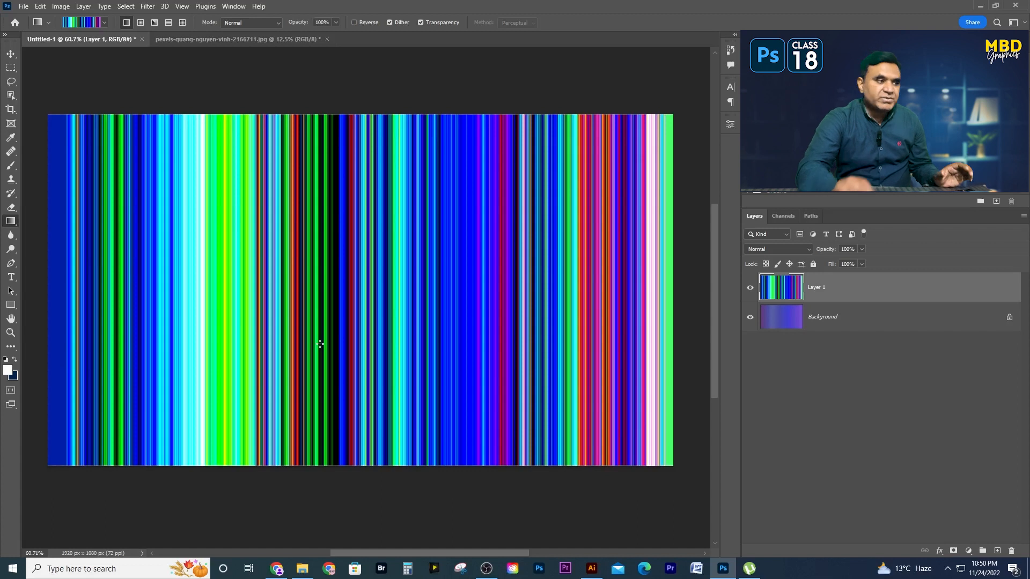
# - Set the noise gradient's roughness to 46% and apply it as a horizontal linear fill on another new layer
pyautogui.click(82, 23)
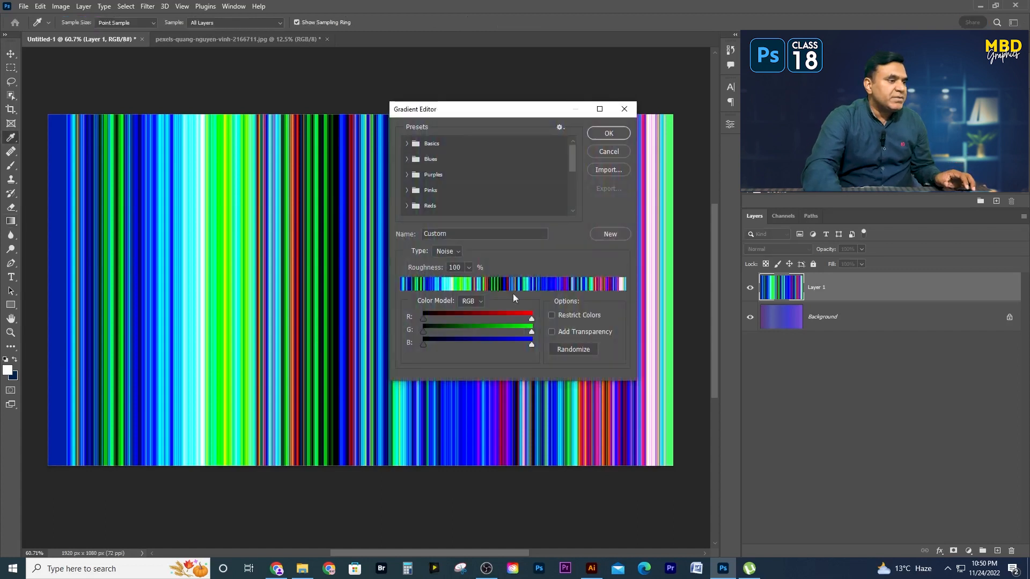
pyautogui.click(468, 267)
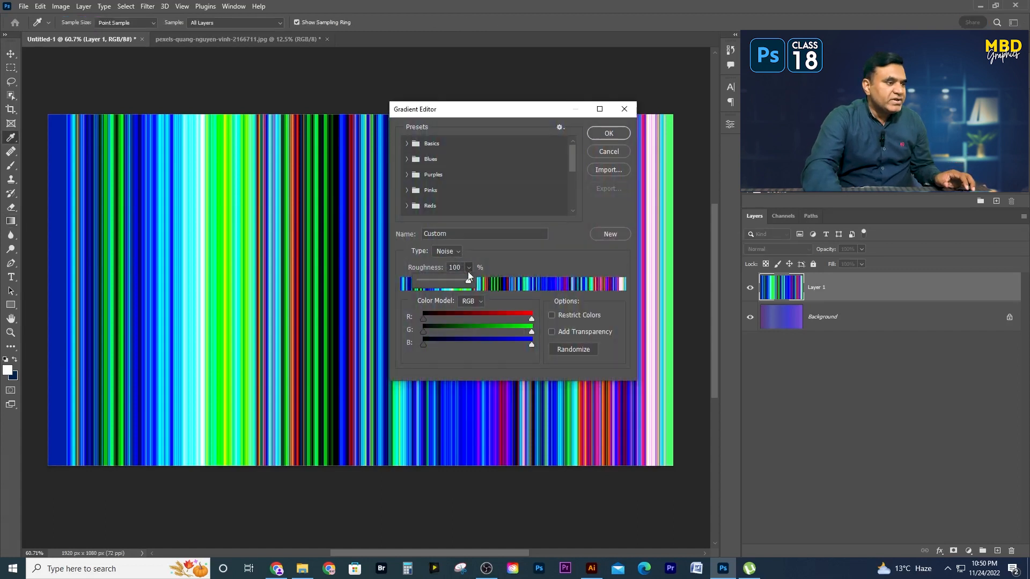
pyautogui.moveTo(467, 283); pyautogui.dragTo(447, 284)
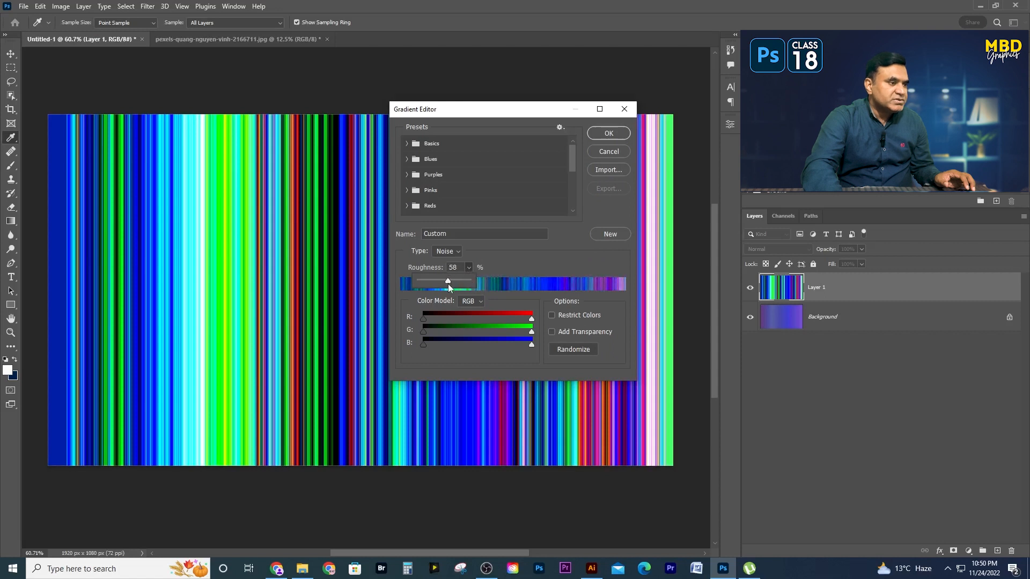
pyautogui.click(602, 136)
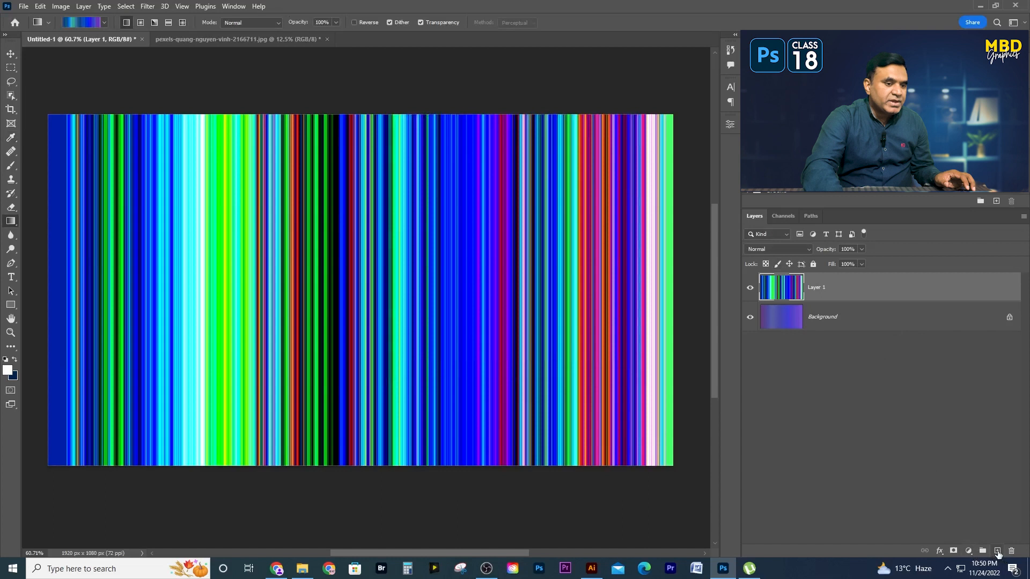
pyautogui.click(997, 552)
pyautogui.moveTo(66, 300)
pyautogui.mouseDown()
pyautogui.moveTo(666, 301)
pyautogui.moveTo(637, 329)
pyautogui.moveTo(60, 317)
pyautogui.mouseUp()
pyautogui.moveTo(141, 324); pyautogui.dragTo(643, 353)
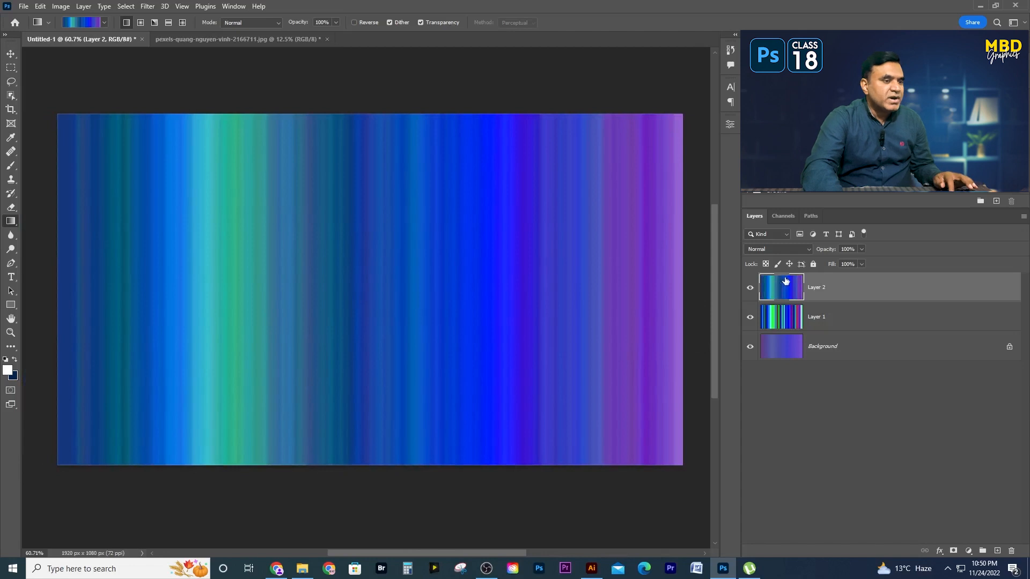
# - Hide and show Layer 2 to compare its noise gradient with the one on Layer 1
pyautogui.press('v')
pyautogui.click(750, 288)
pyautogui.click(750, 288)
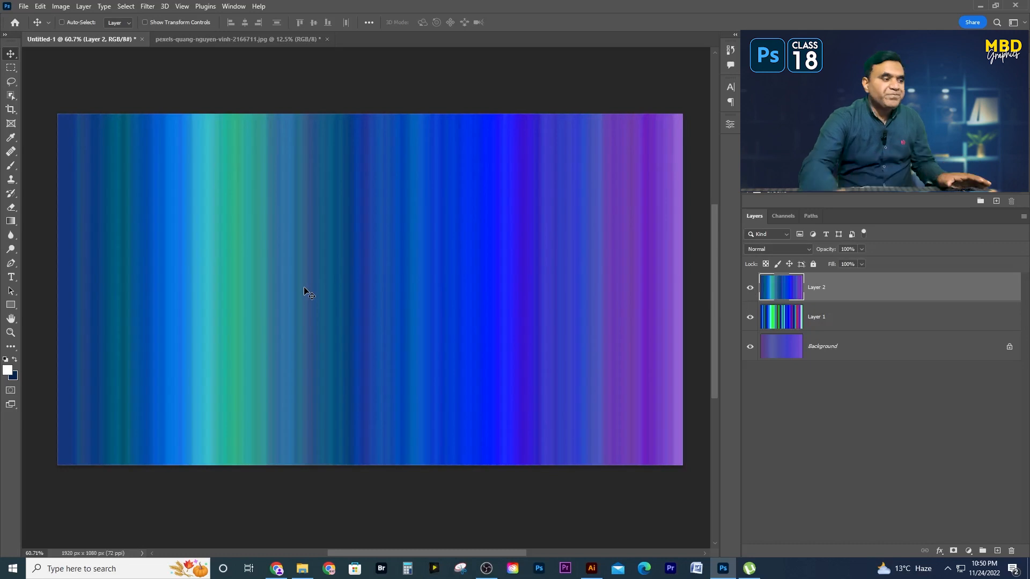
# - Set the noise gradient's roughness to 12% and apply it as a horizontal linear fill on a new layer above Layer 2
pyautogui.click(11, 221)
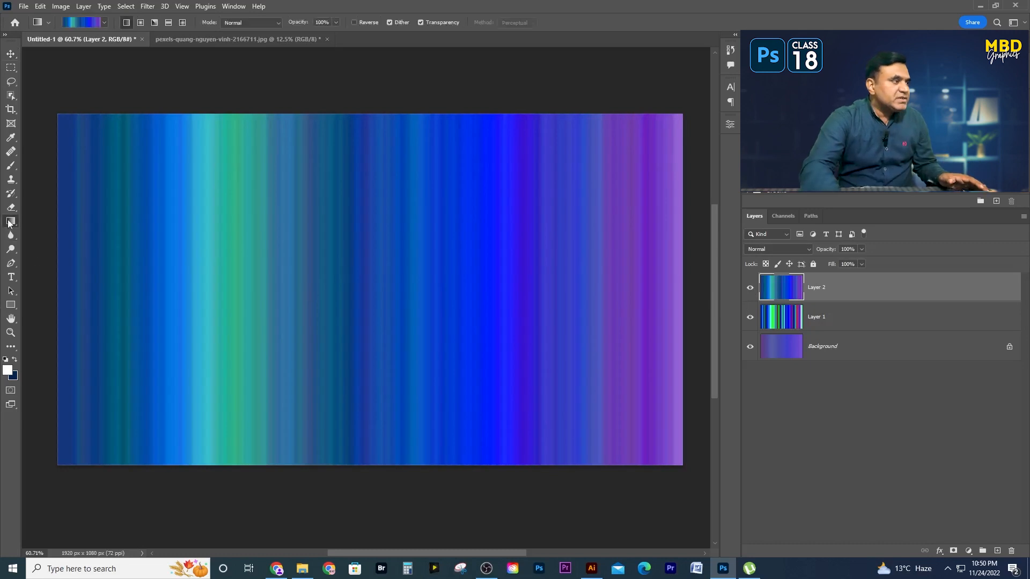
pyautogui.click(91, 23)
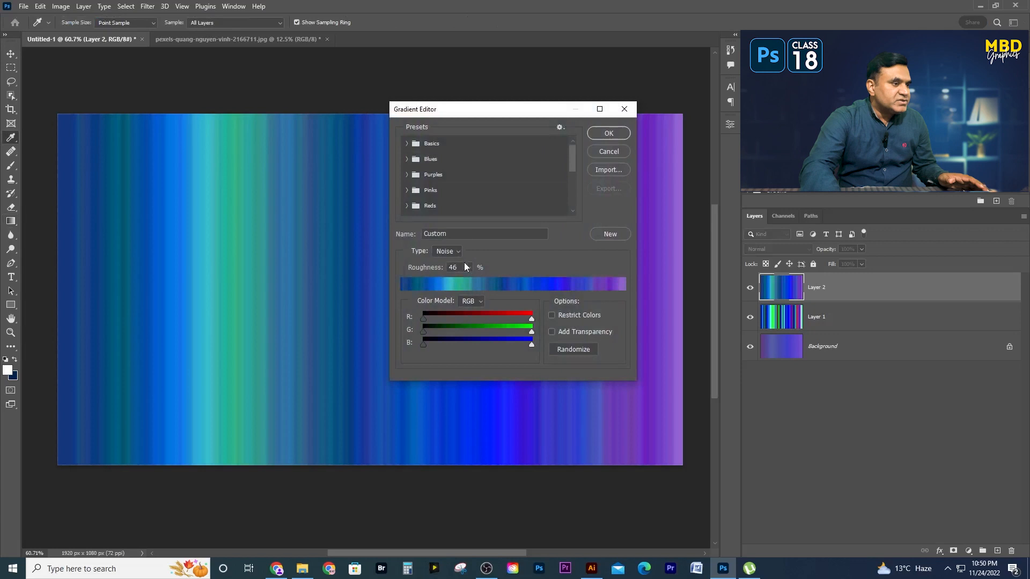
pyautogui.click(453, 281)
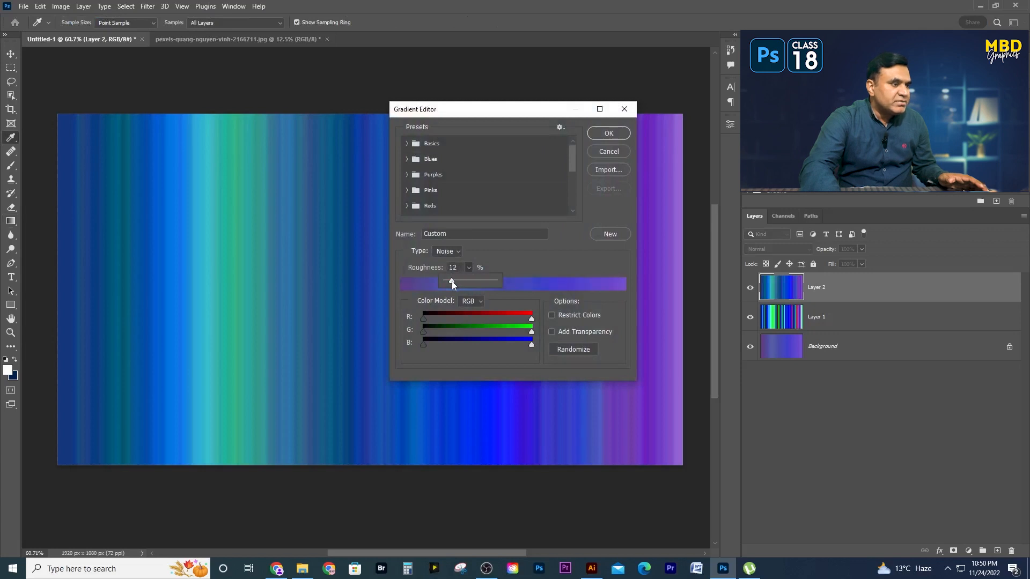
pyautogui.click(608, 133)
pyautogui.click(608, 133)
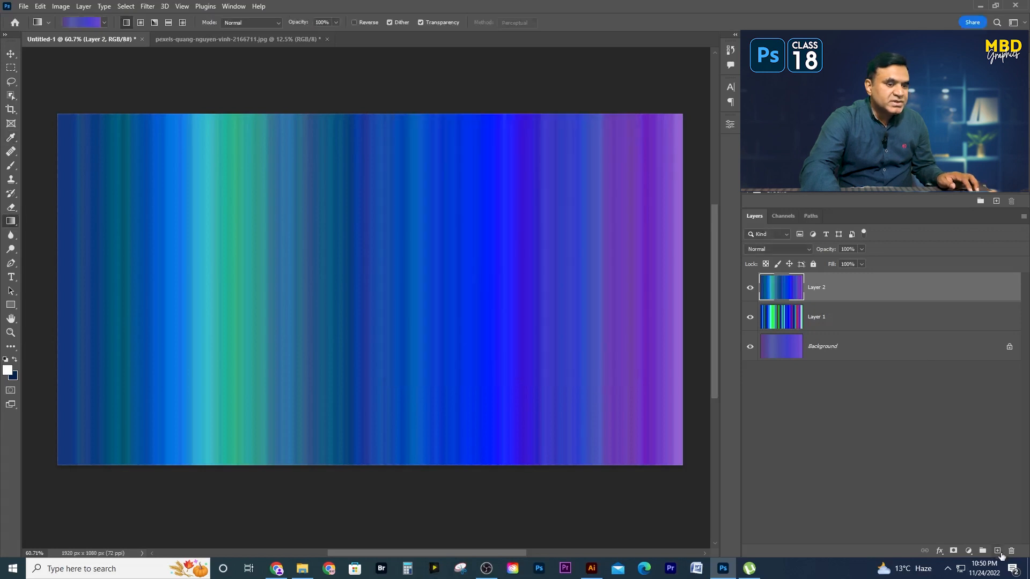
pyautogui.click(997, 551)
pyautogui.moveTo(71, 299); pyautogui.dragTo(665, 337)
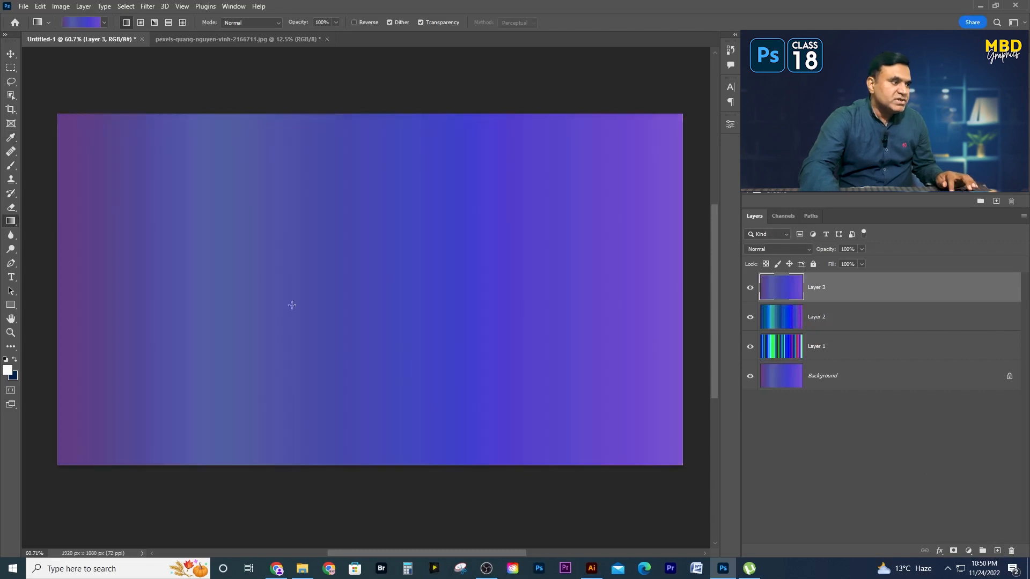
# - Toggle the visibility of Layer 3 and Layer 2 to compare the noise gradients at different roughness values
pyautogui.press('v')
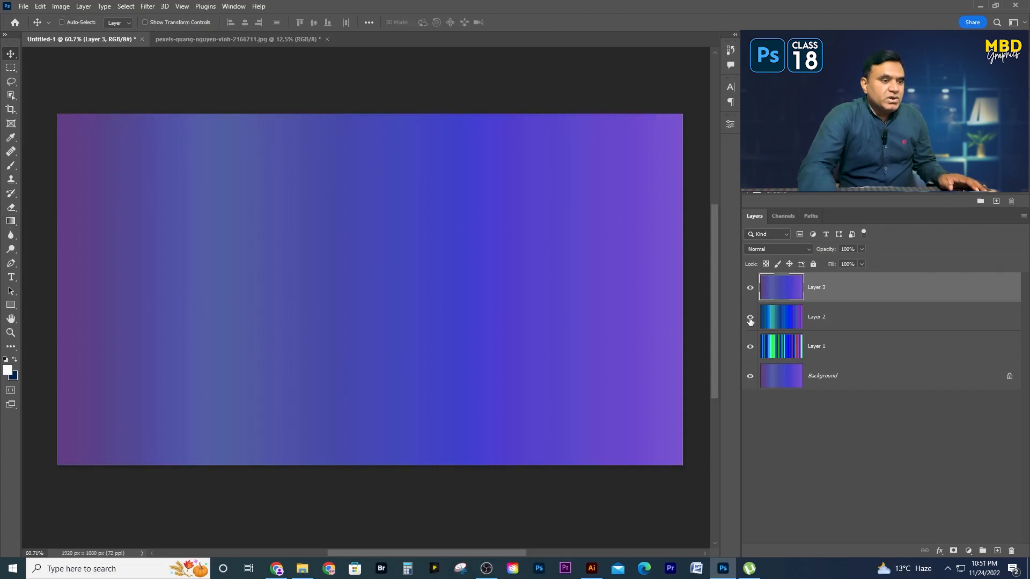
pyautogui.click(749, 290)
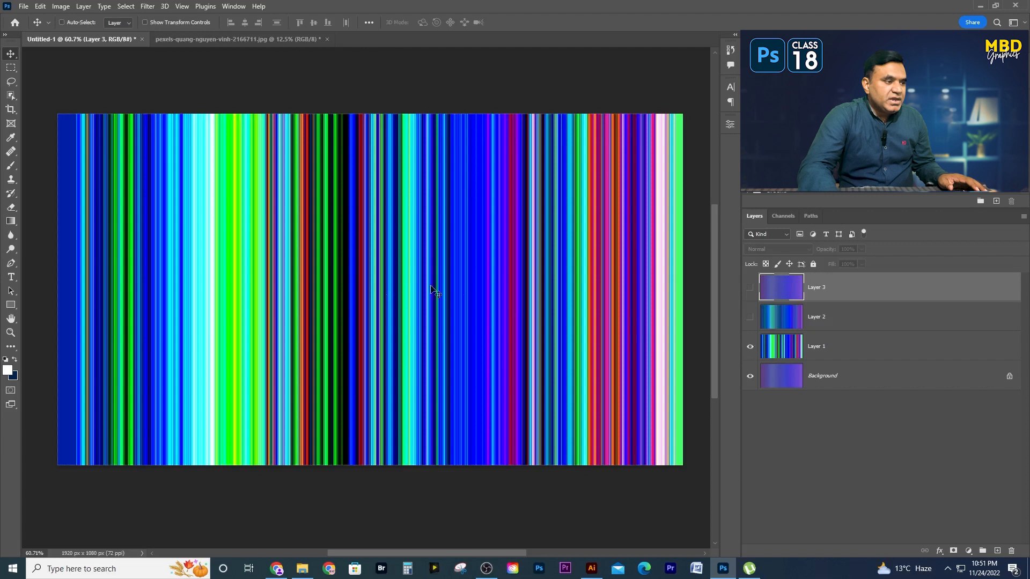
pyautogui.click(749, 317)
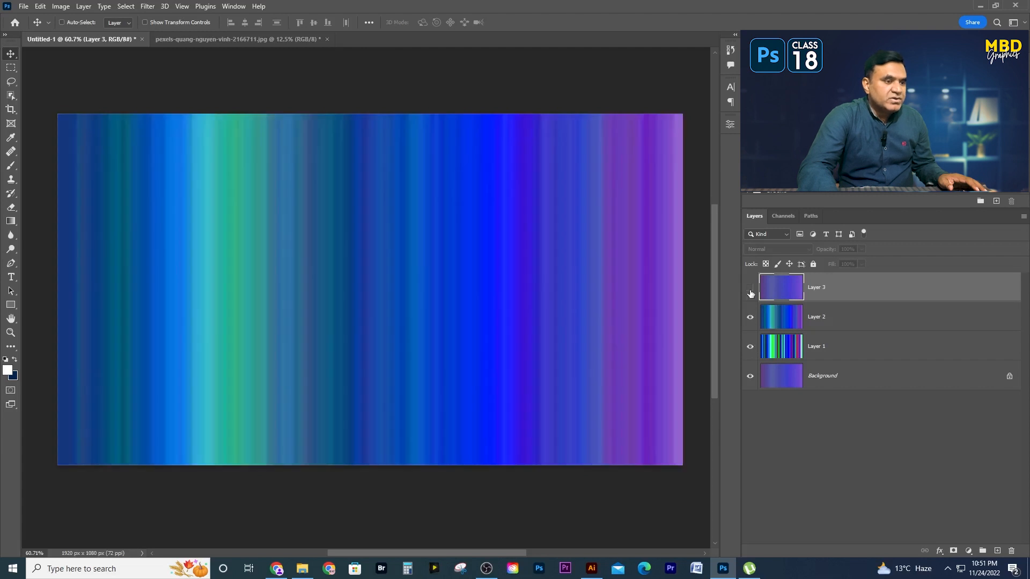
pyautogui.click(750, 291)
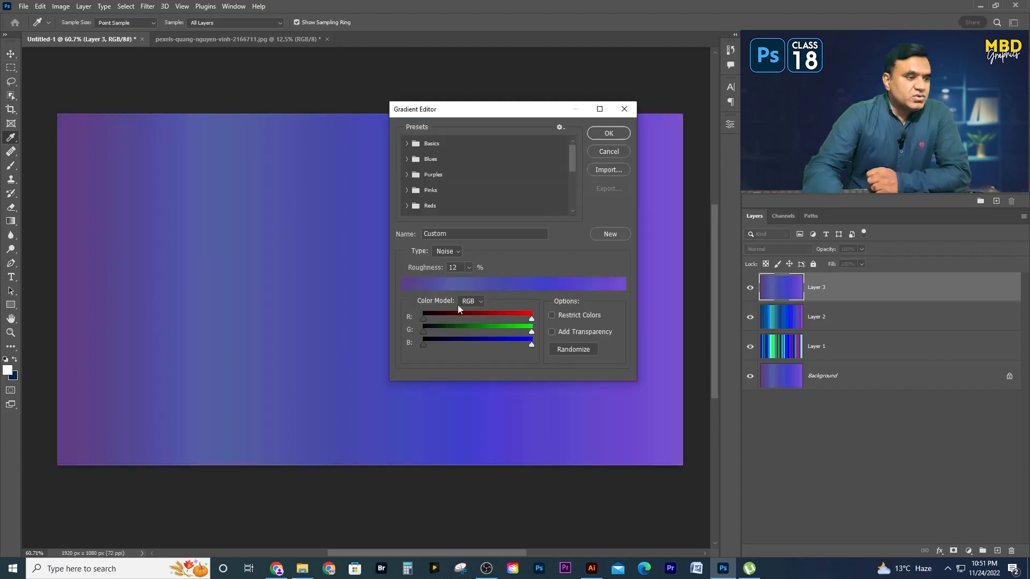
# - Randomize the noise gradient's colors, set its roughness to 75%, and fill Layer 3 with it horizontally
pyautogui.click(566, 349)
pyautogui.click(570, 349)
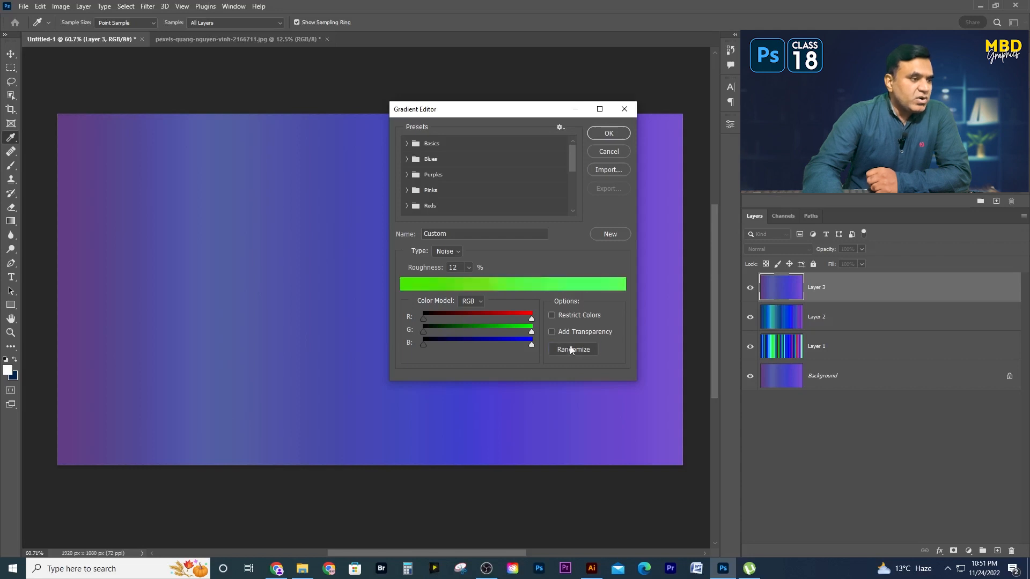
pyautogui.click(469, 267)
pyautogui.moveTo(466, 281); pyautogui.dragTo(498, 284)
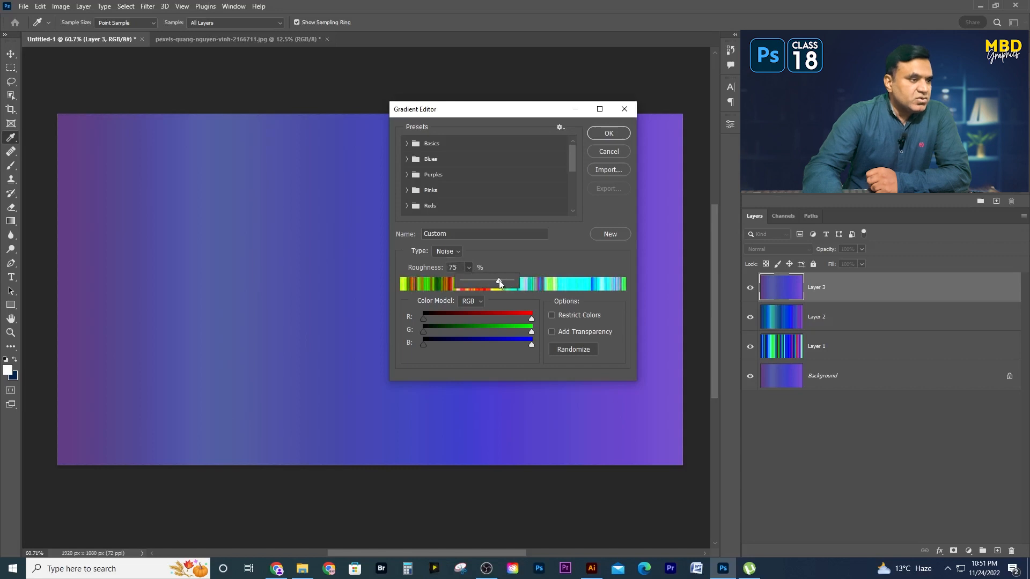
pyautogui.click(570, 239)
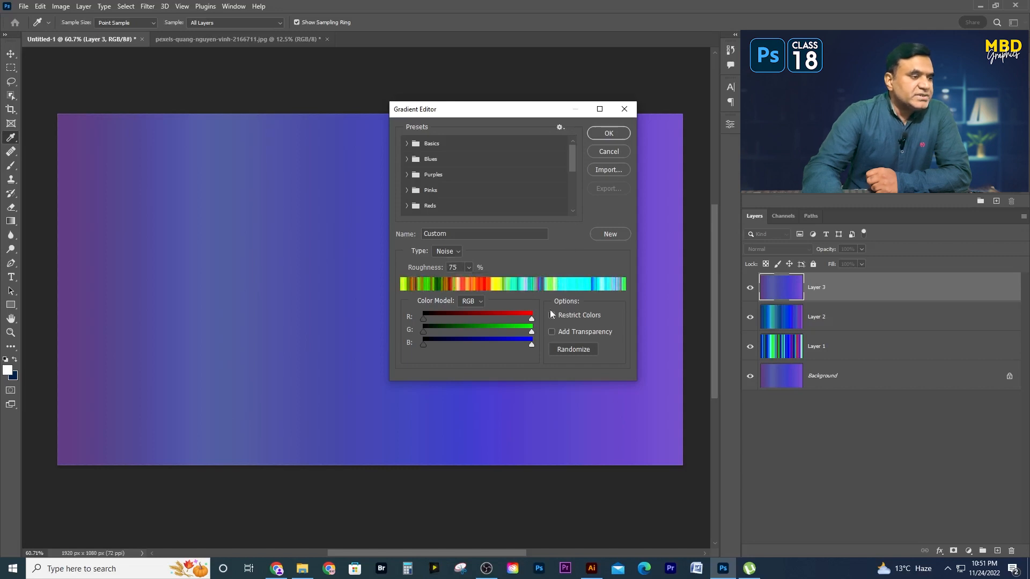
pyautogui.click(584, 350)
pyautogui.click(585, 350)
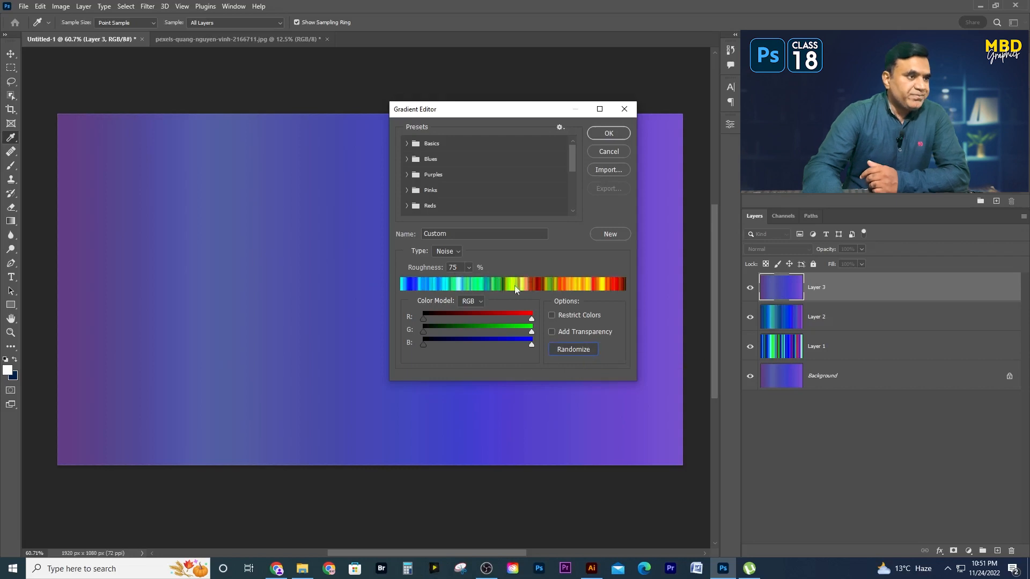
pyautogui.click(614, 135)
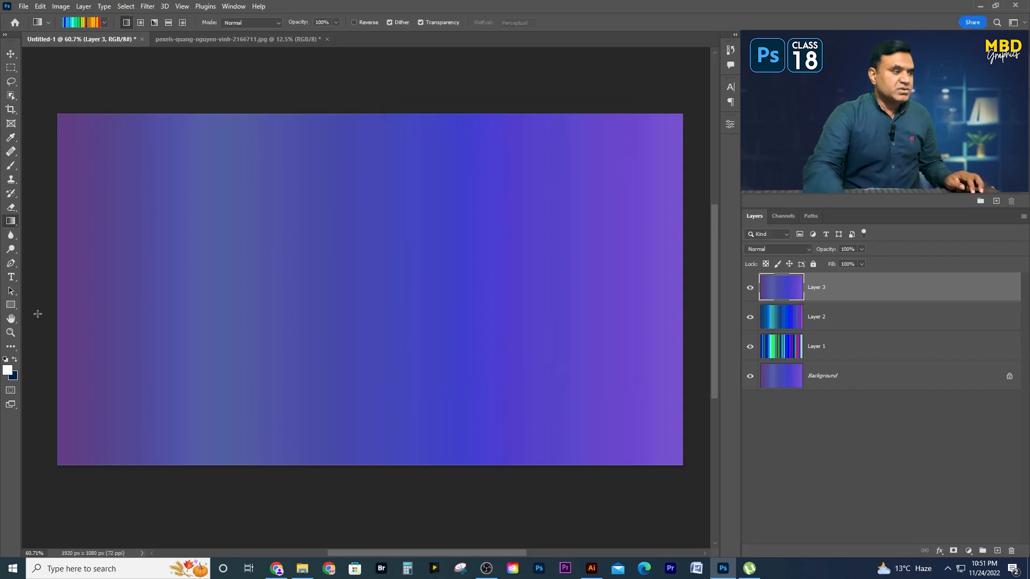
pyautogui.moveTo(64, 292); pyautogui.dragTo(648, 299)
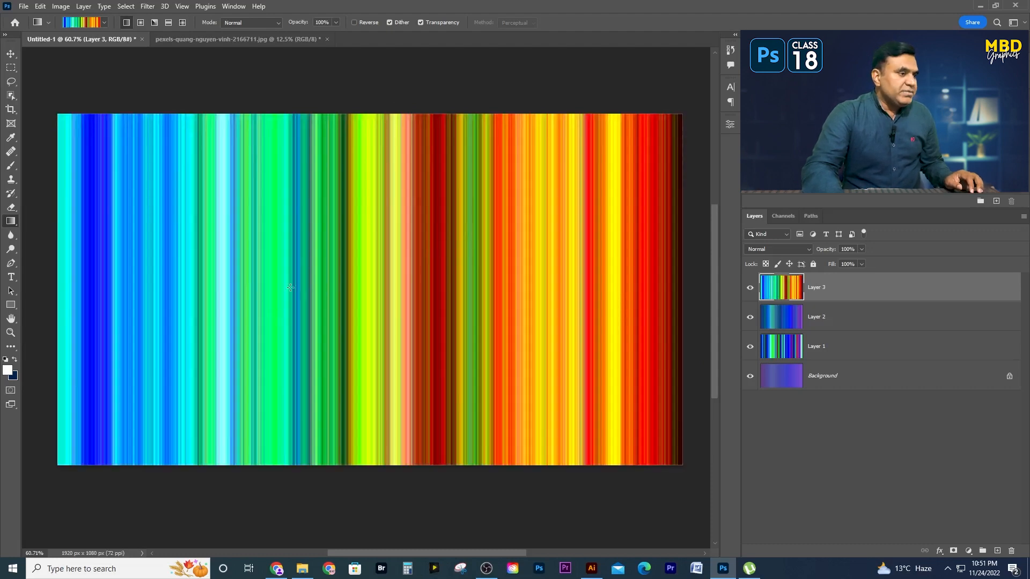
# - Lower the randomized noise gradient's roughness to 15% and refill Layer 3 with it as a horizontal linear gradient
pyautogui.click(90, 21)
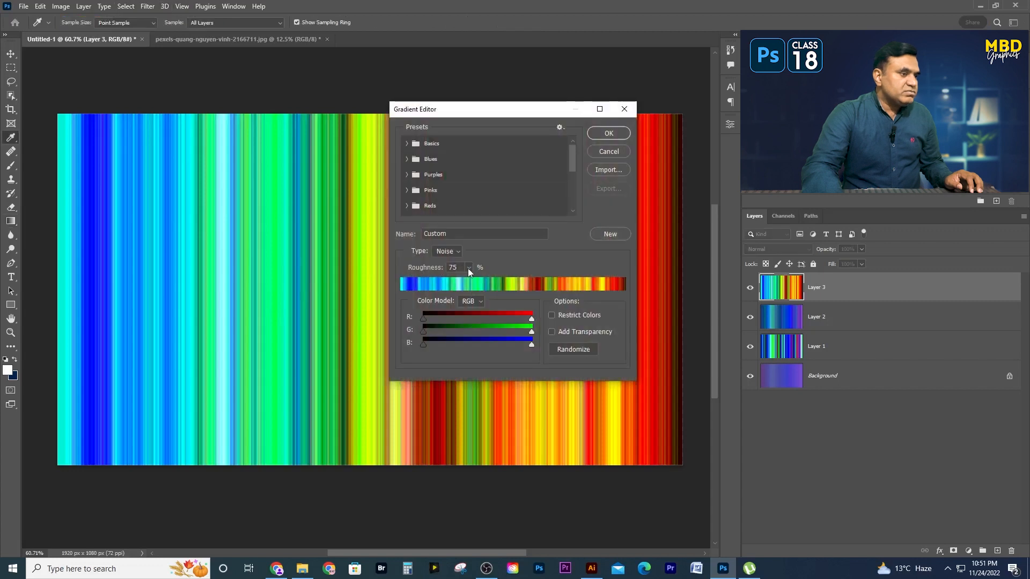
pyautogui.moveTo(452, 283); pyautogui.dragTo(440, 285)
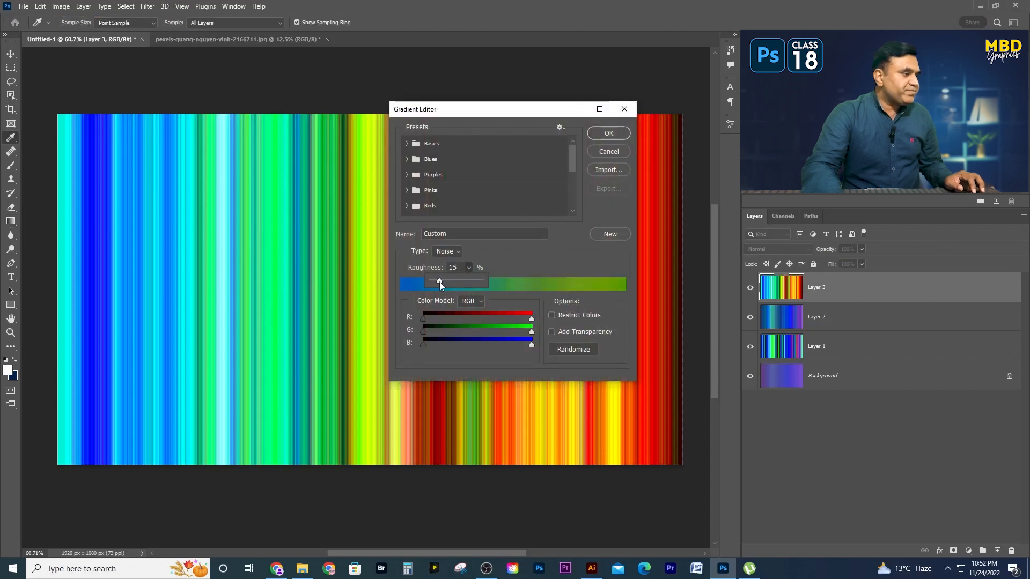
pyautogui.click(611, 135)
pyautogui.moveTo(102, 284); pyautogui.dragTo(591, 318)
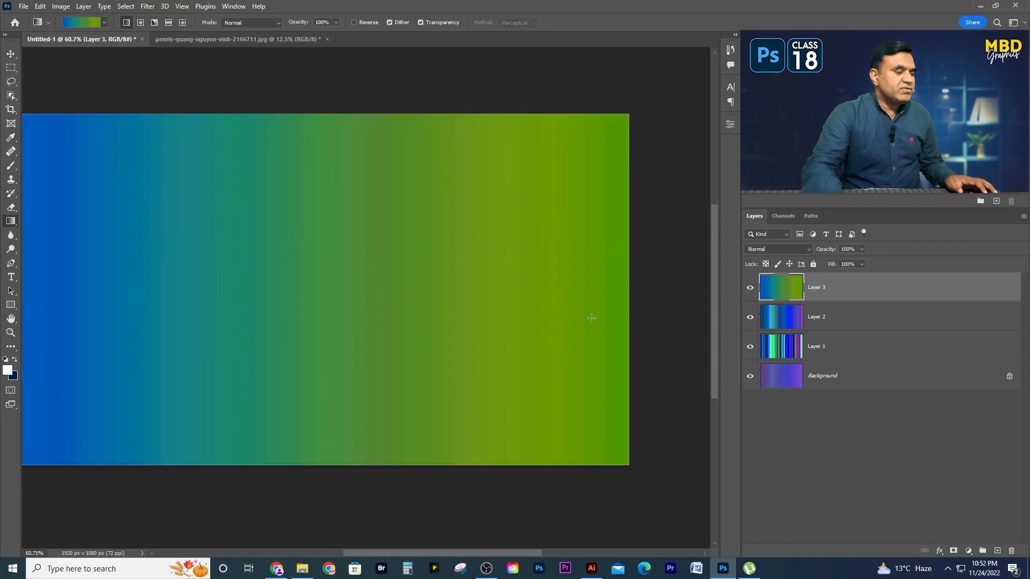
pyautogui.moveTo(269, 347); pyautogui.dragTo(333, 338)
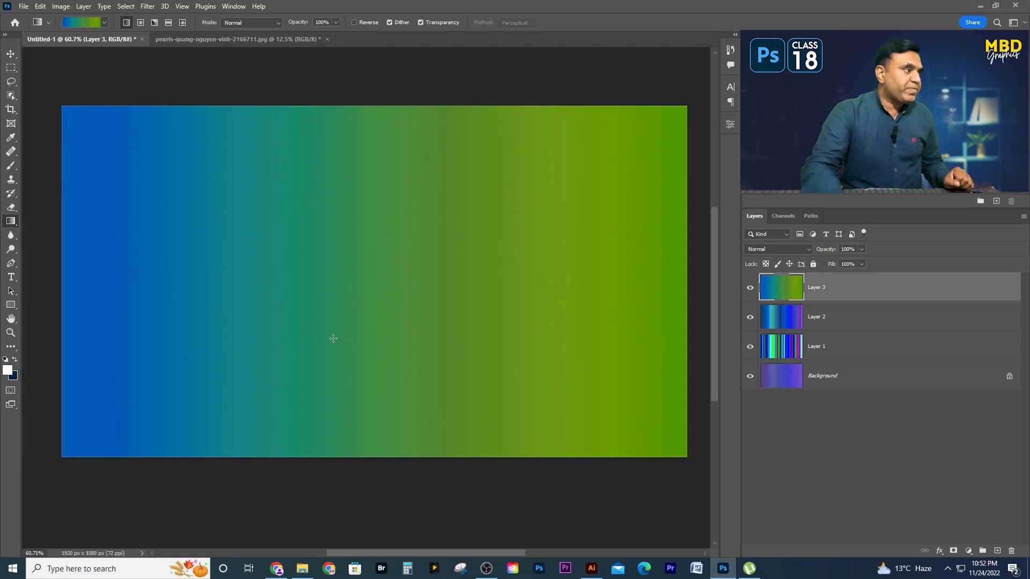
pyautogui.click(11, 53)
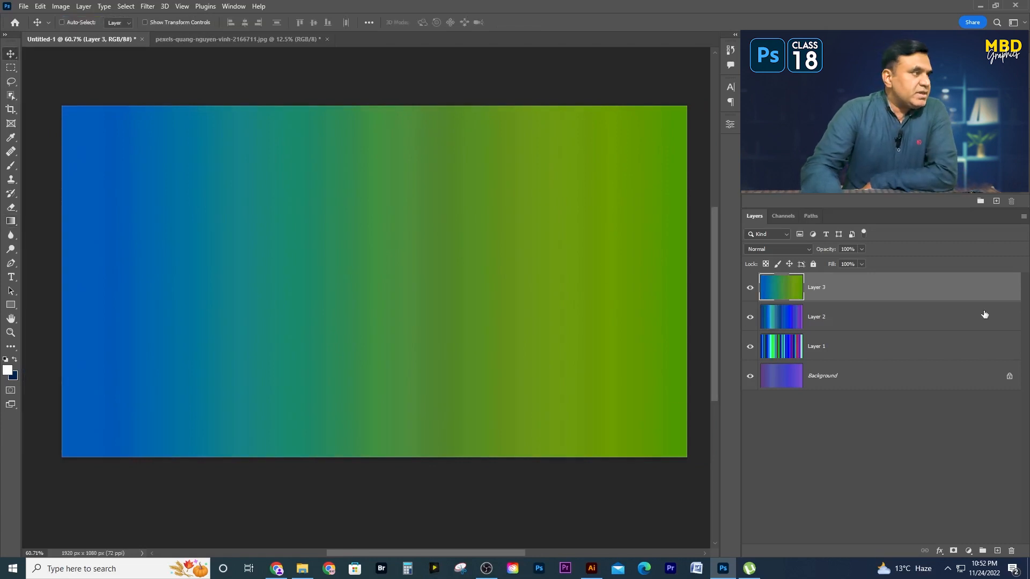
# - Switch to the landscape photo document and add a Gradient fill layer above its Background
pyautogui.click(239, 41)
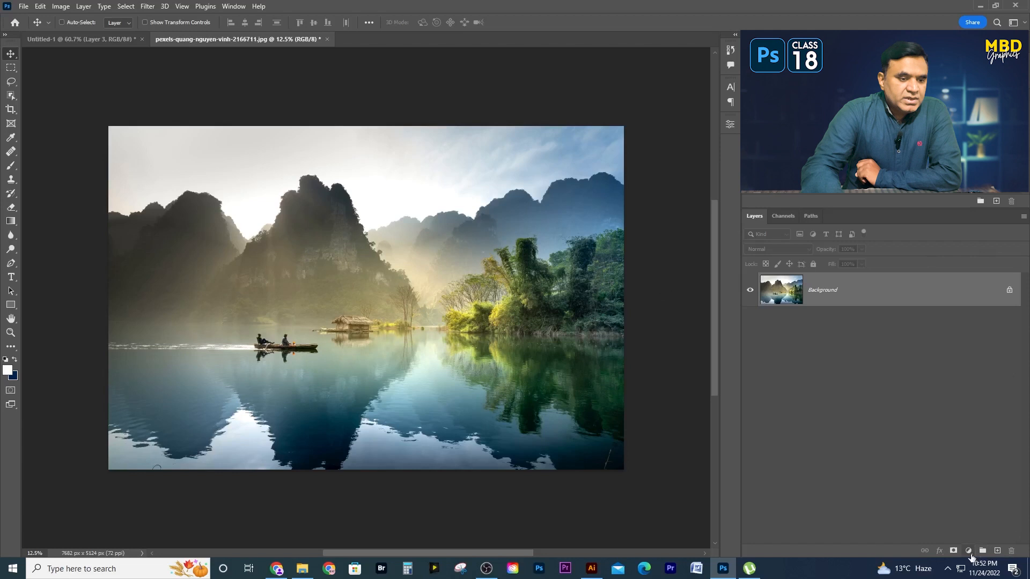
pyautogui.click(969, 551)
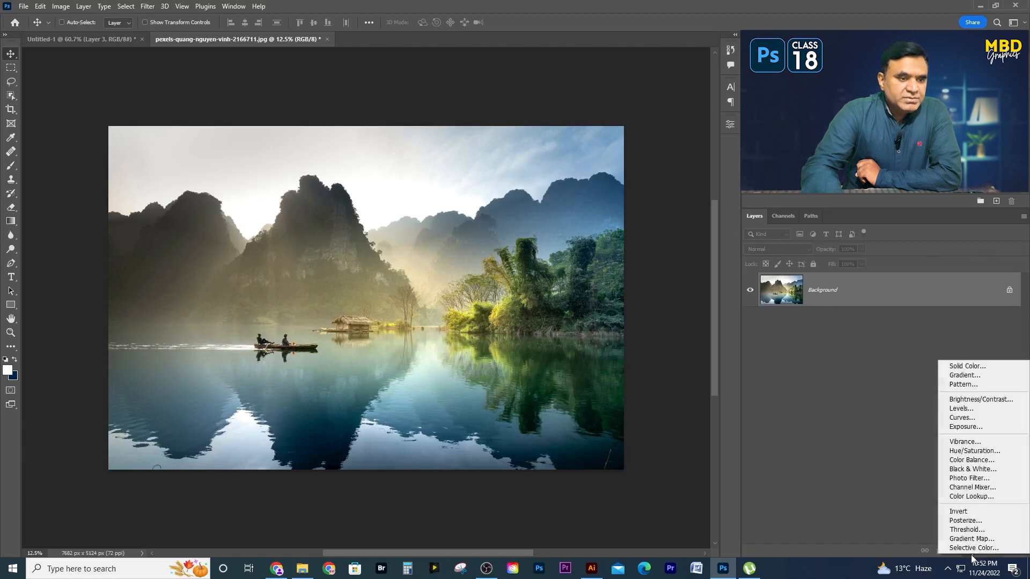
pyautogui.click(967, 375)
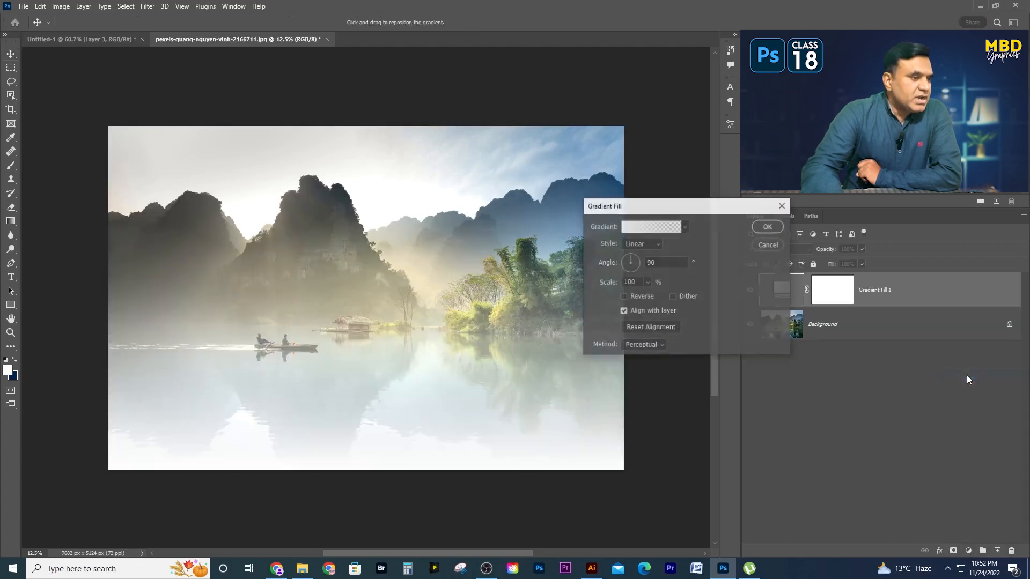
# - Change the fill gradient's starting color stop to yellow #ffcc00 and shift the gradient upward over the lake
pyautogui.click(646, 228)
pyautogui.click(404, 306)
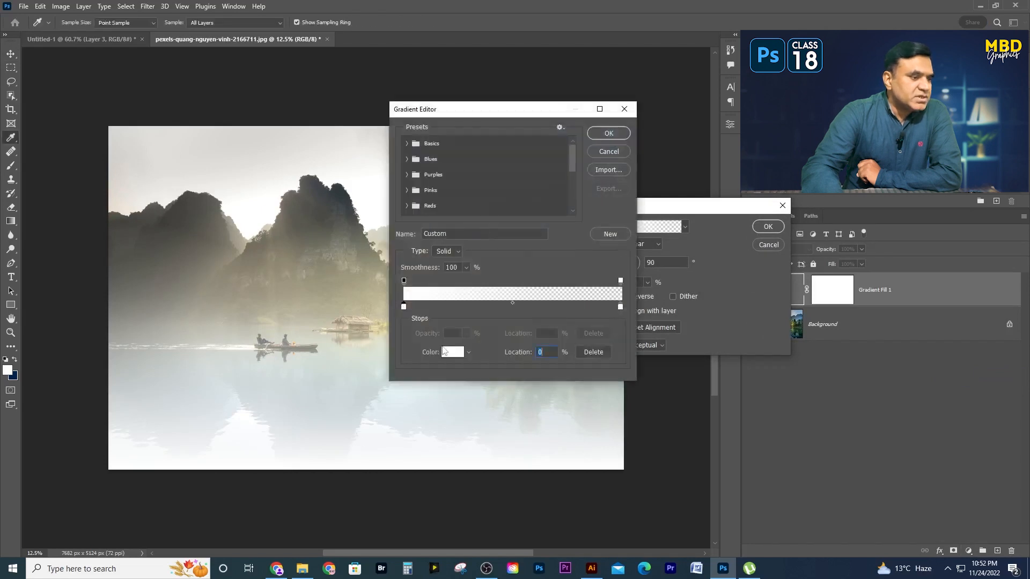
pyautogui.click(452, 352)
pyautogui.click(601, 423)
pyautogui.moveTo(603, 423); pyautogui.dragTo(603, 426)
pyautogui.click(585, 389)
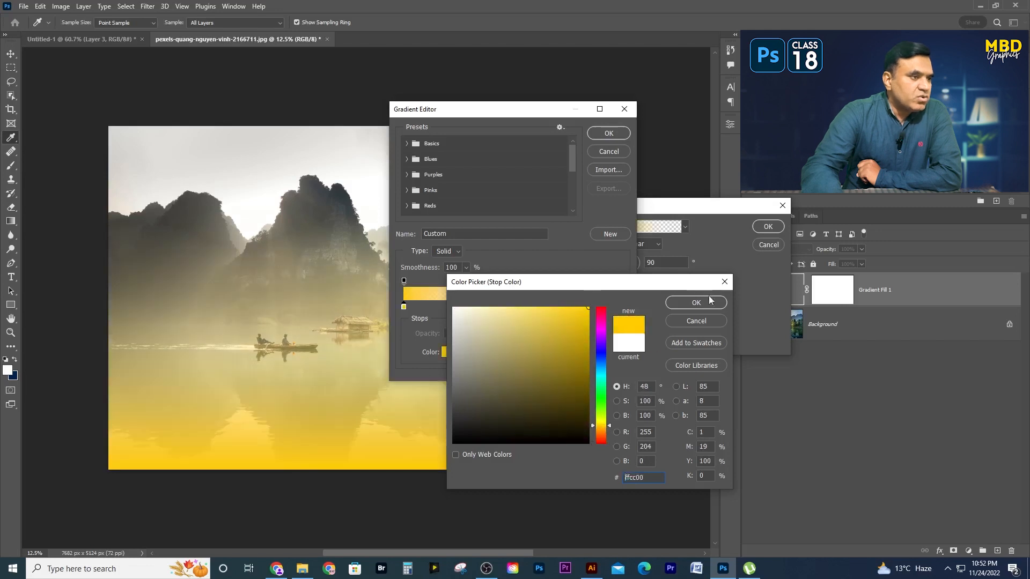
pyautogui.click(696, 302)
pyautogui.click(610, 134)
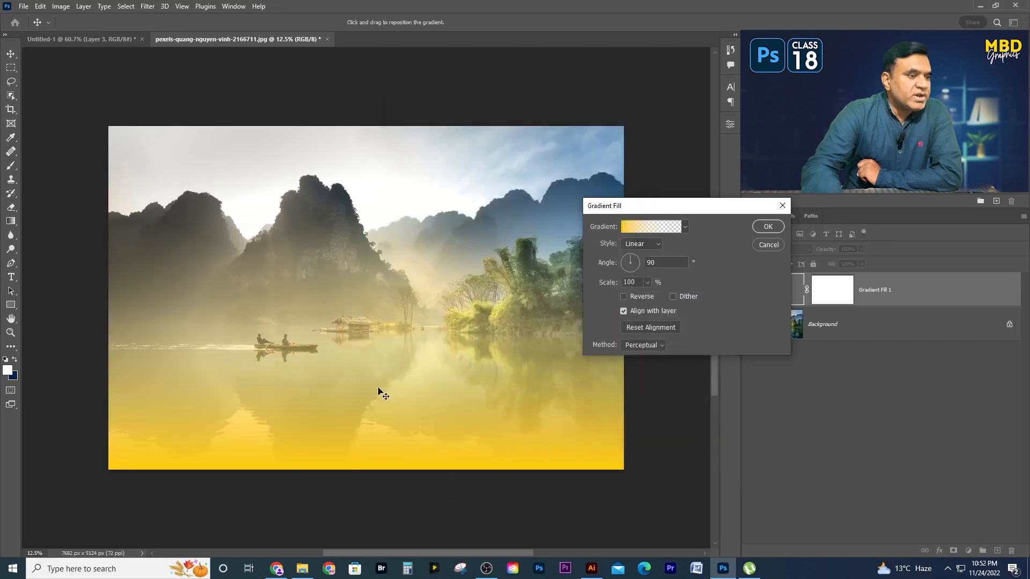
pyautogui.moveTo(417, 416); pyautogui.dragTo(366, 381)
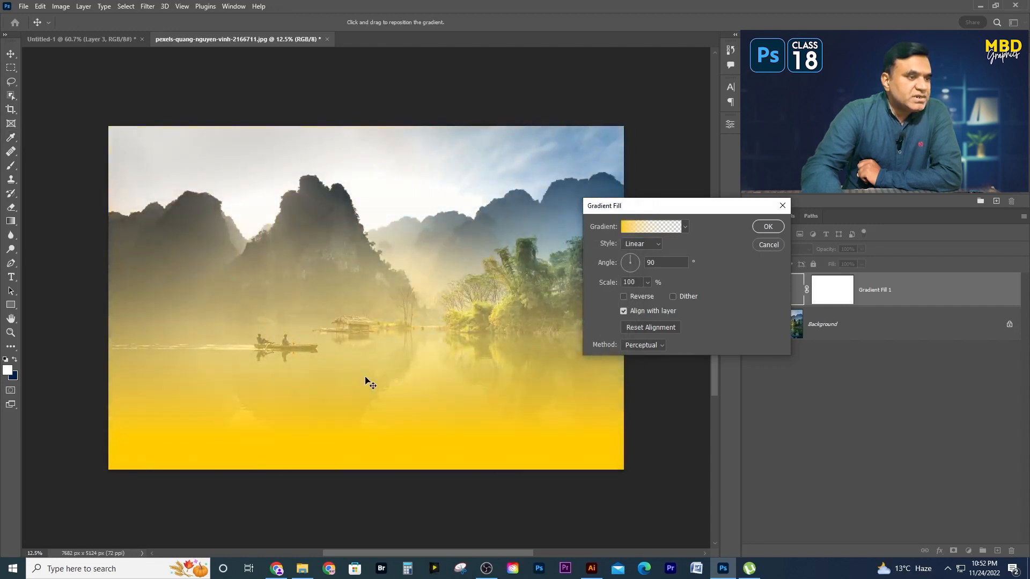
# - Change the gradient fill's style to Radial and move its center into the sky above the mountains
pyautogui.click(646, 231)
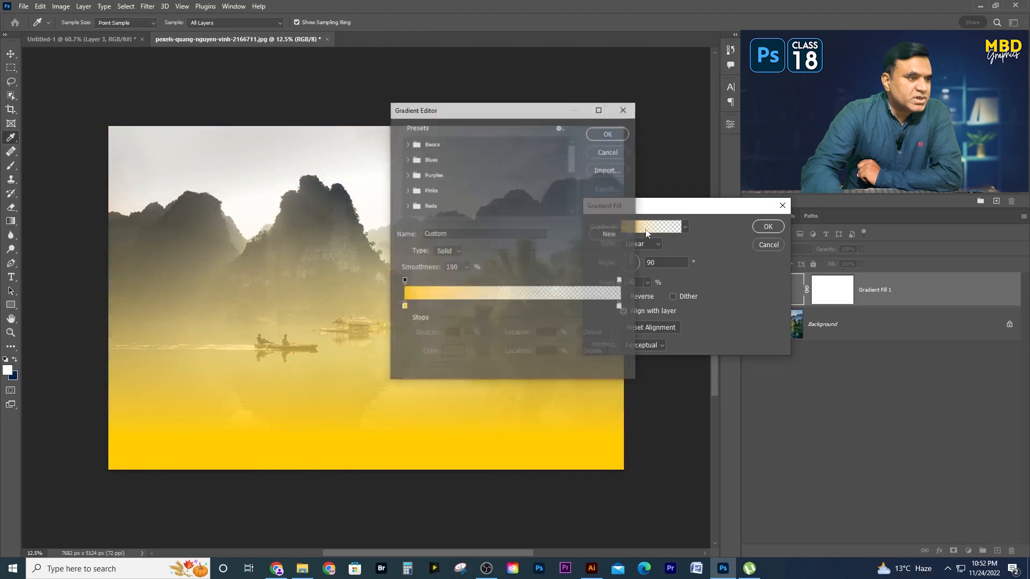
pyautogui.click(616, 147)
pyautogui.click(634, 245)
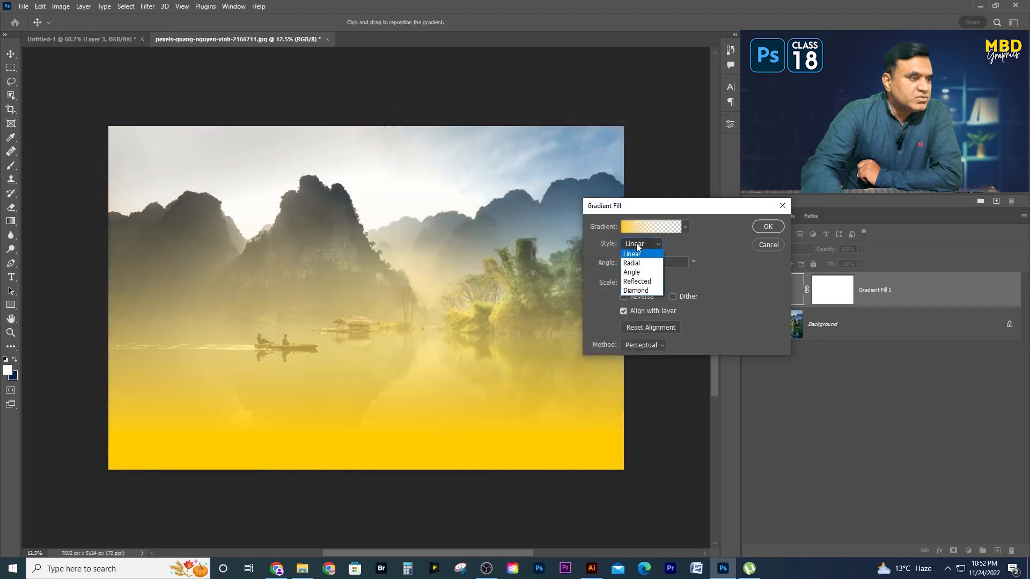
pyautogui.click(638, 268)
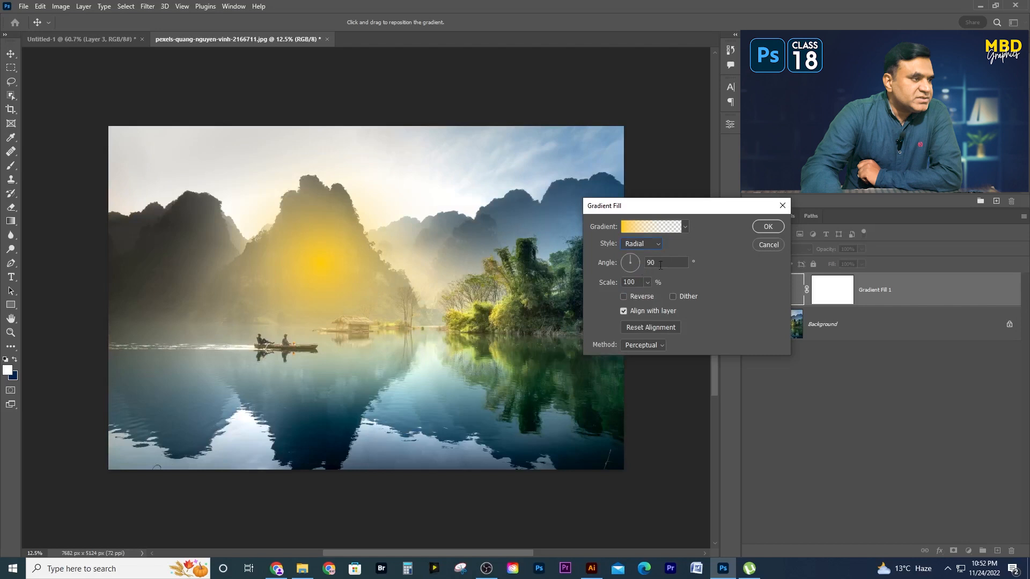
pyautogui.moveTo(336, 268); pyautogui.dragTo(392, 198)
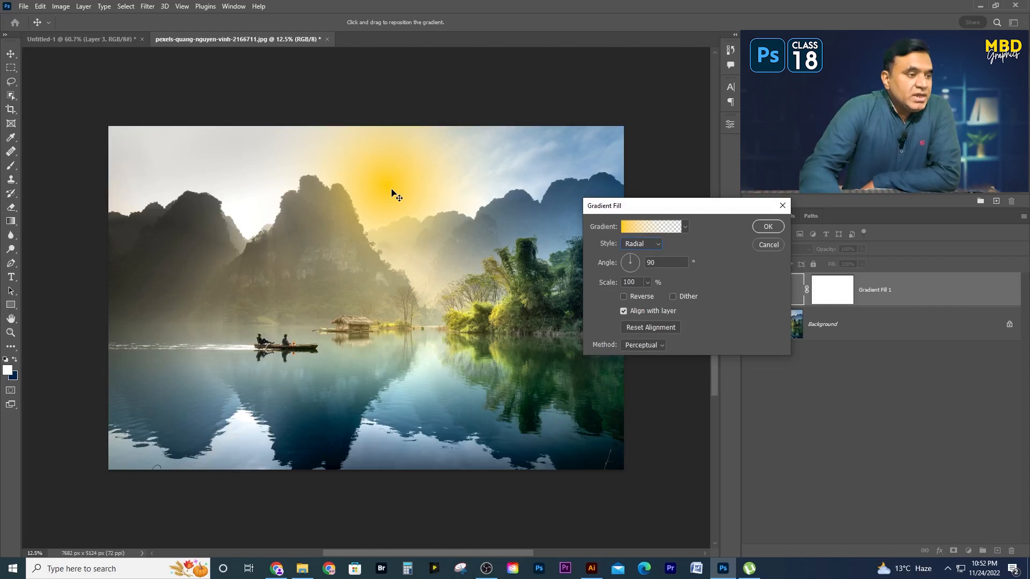
# - Add an orange color stop between the yellow and white stops of the radial gradient fill
pyautogui.click(652, 230)
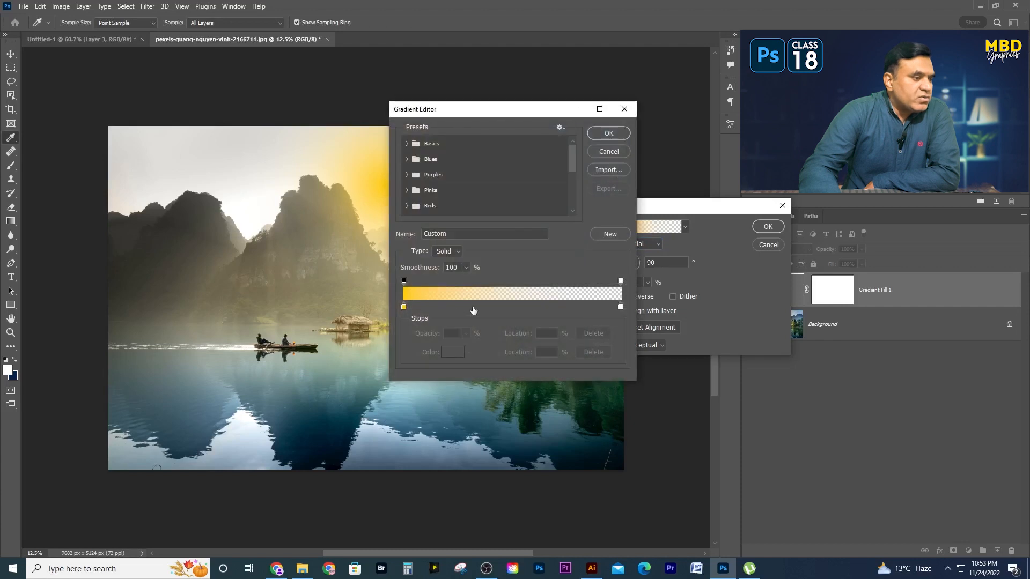
pyautogui.click(472, 307)
pyautogui.click(453, 352)
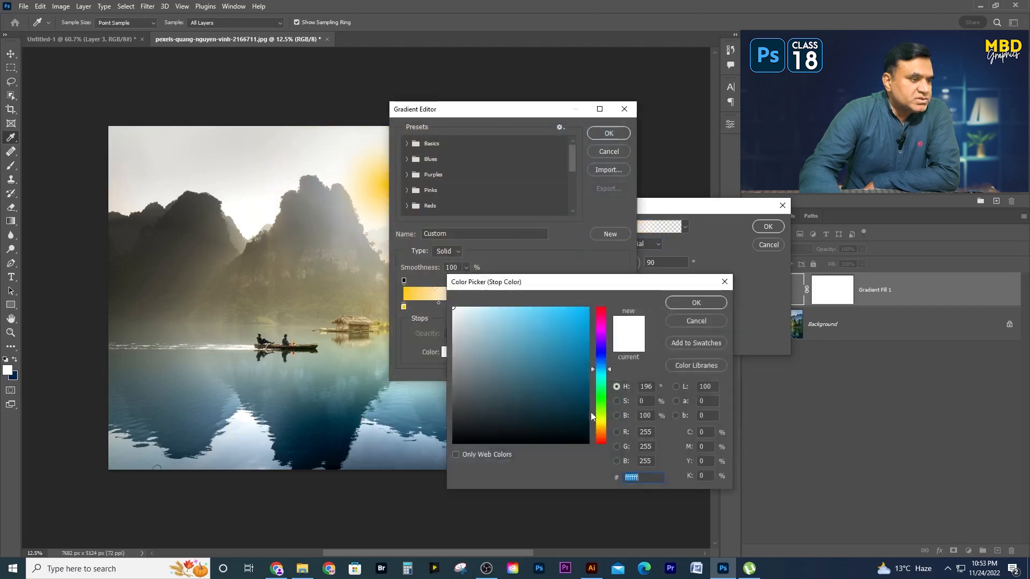
pyautogui.click(601, 435)
pyautogui.click(588, 313)
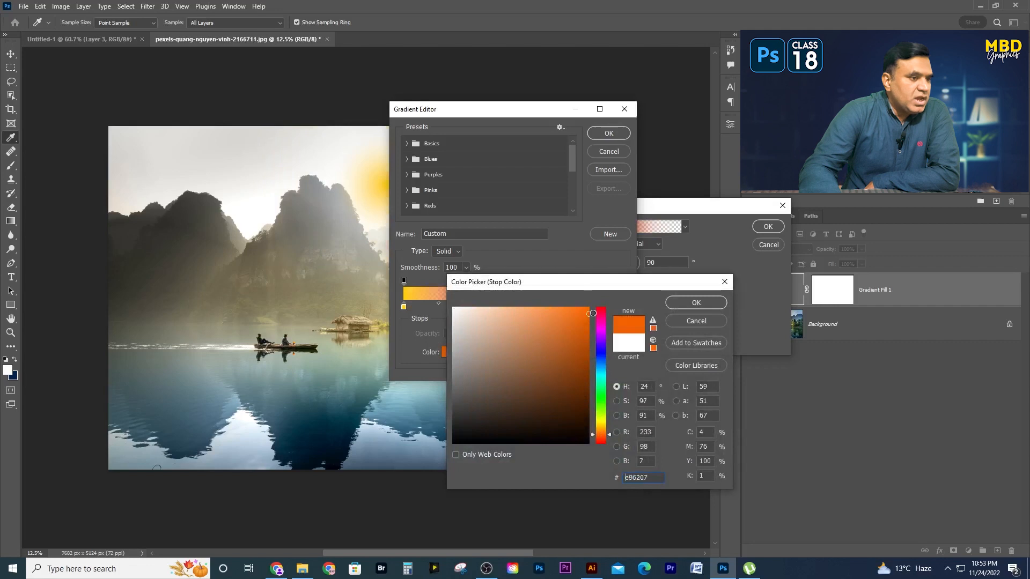
pyautogui.click(696, 302)
pyautogui.click(608, 133)
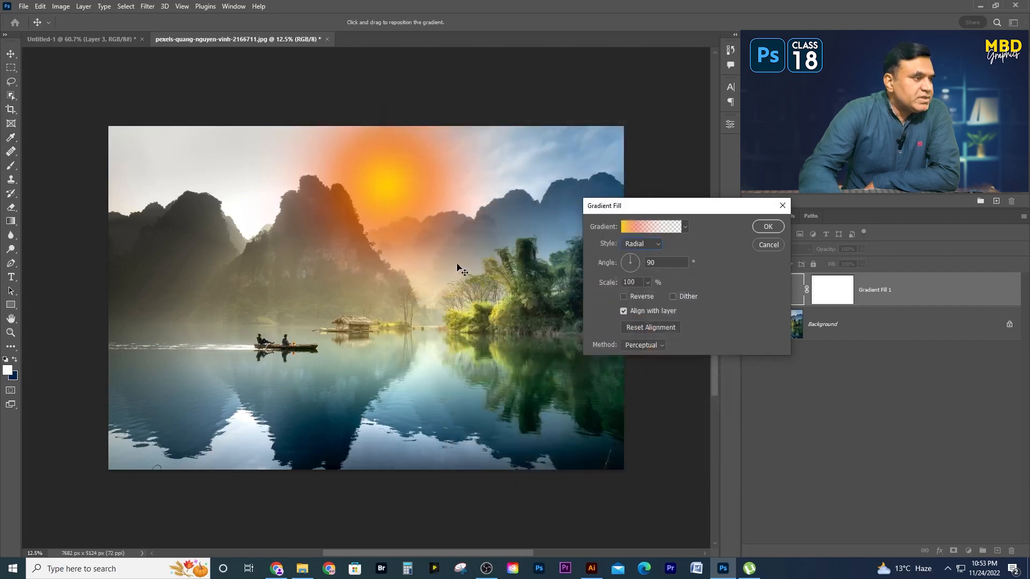
# - Set the radial gradient fill's scale to 147% and center its glow in the sky above the mountains
pyautogui.moveTo(399, 193)
pyautogui.mouseDown()
pyautogui.moveTo(398, 207)
pyautogui.moveTo(481, 285)
pyautogui.moveTo(328, 202)
pyautogui.moveTo(245, 189)
pyautogui.moveTo(175, 194)
pyautogui.moveTo(529, 193)
pyautogui.moveTo(372, 220)
pyautogui.moveTo(401, 218)
pyautogui.moveTo(396, 193)
pyautogui.mouseUp()
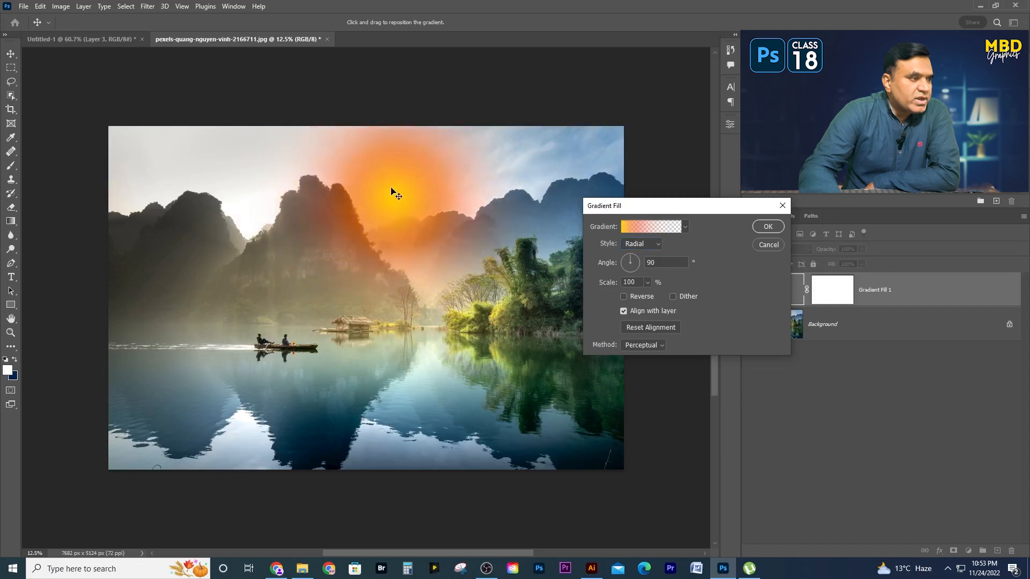
pyautogui.click(768, 226)
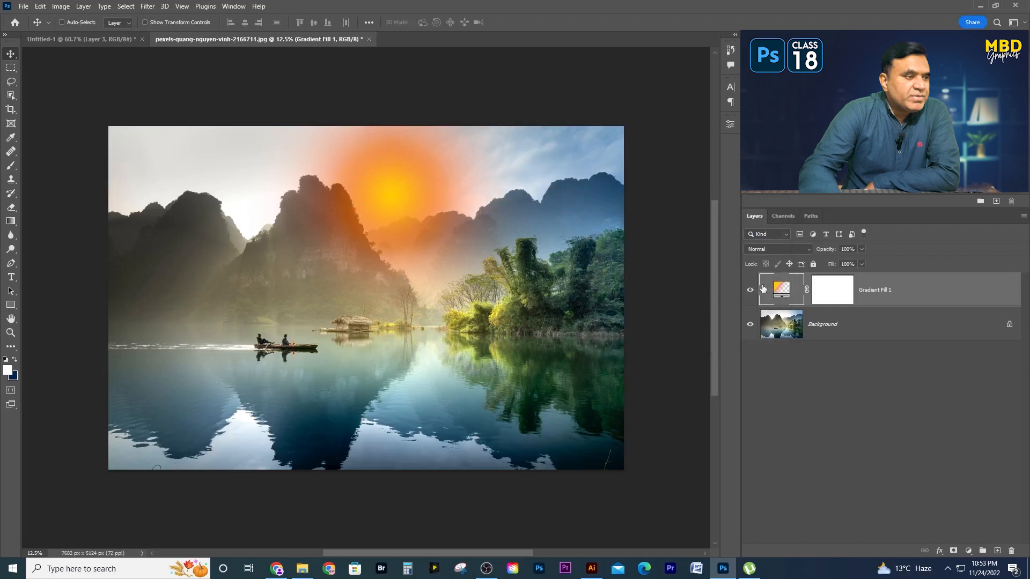
pyautogui.doubleClick(781, 290)
pyautogui.moveTo(403, 215); pyautogui.dragTo(377, 199)
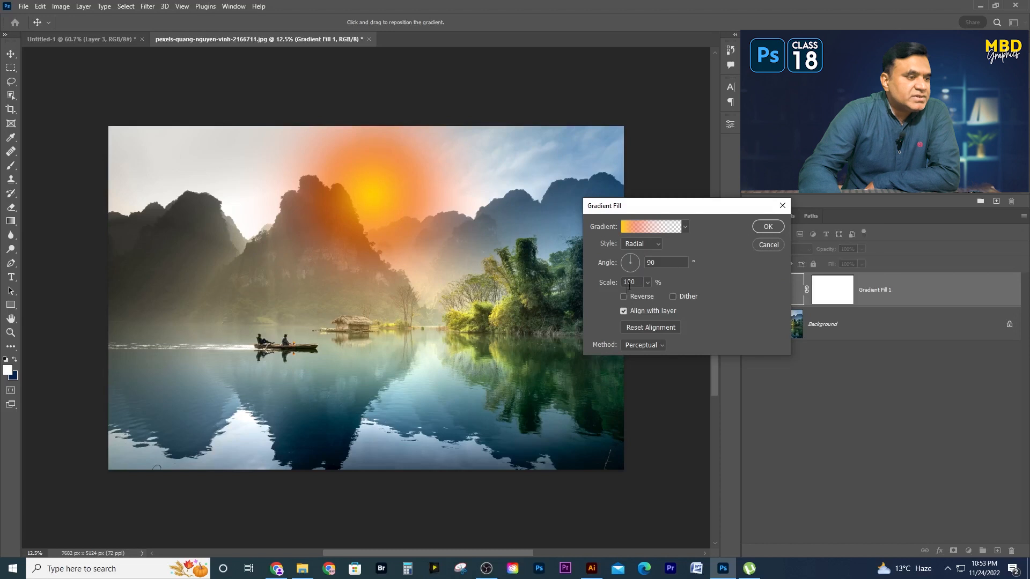
pyautogui.moveTo(648, 296); pyautogui.dragTo(651, 296)
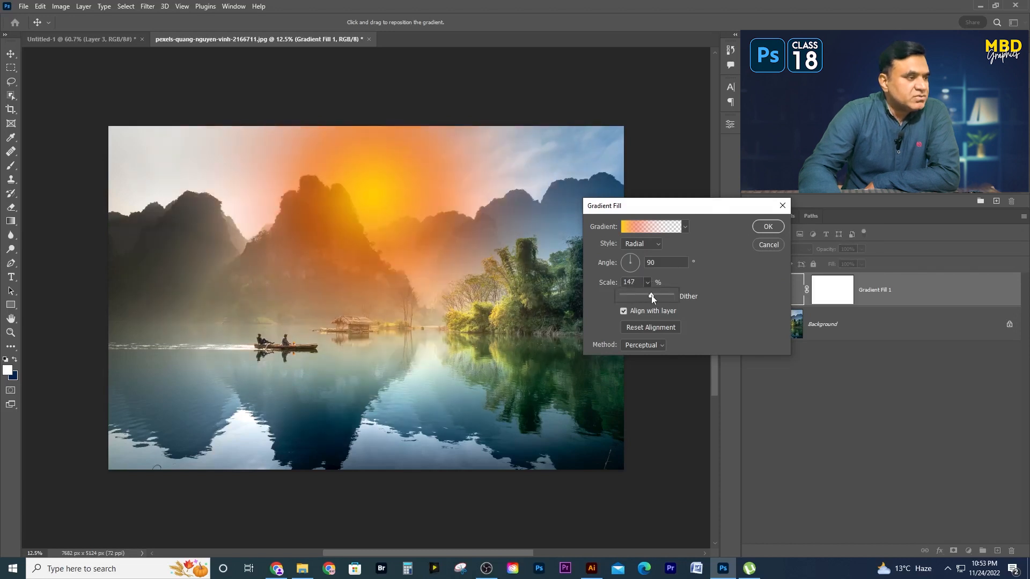
pyautogui.moveTo(375, 179); pyautogui.dragTo(388, 190)
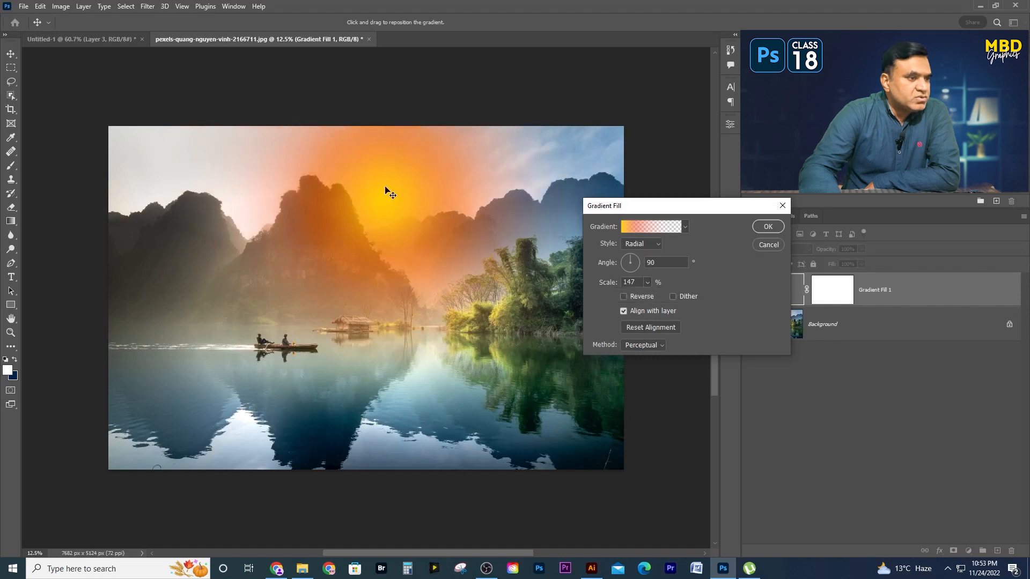
pyautogui.click(768, 227)
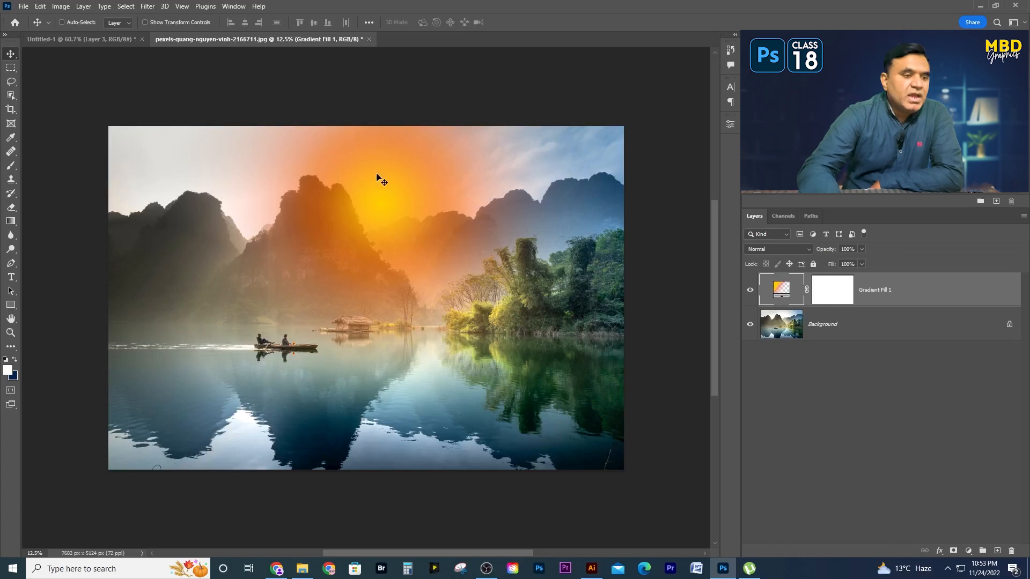
# - Set the gradient fill layer's Blend If Underlying Layer black slider to a split of 117 / 244
pyautogui.doubleClick(1000, 294)
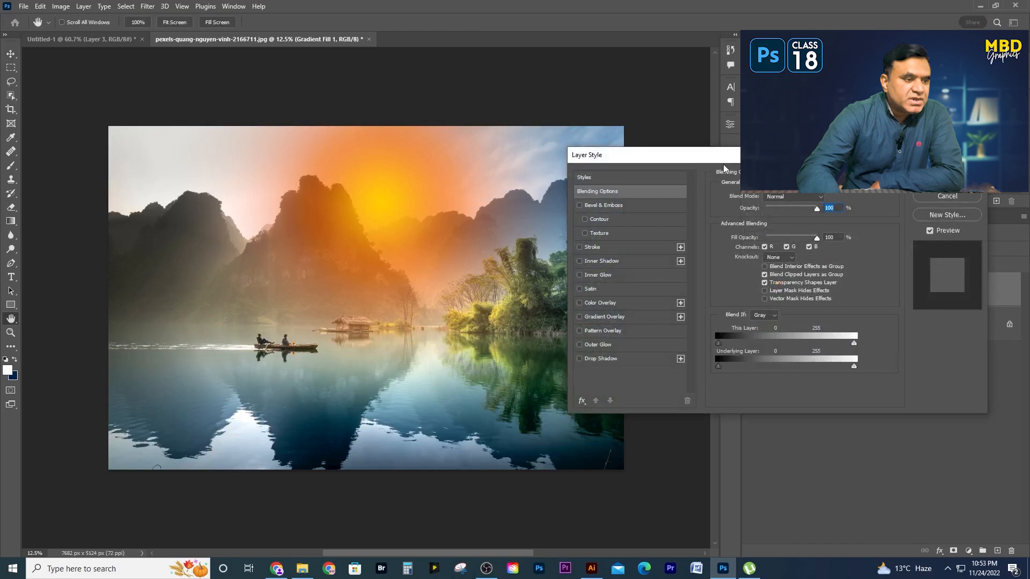
pyautogui.moveTo(734, 159); pyautogui.dragTo(695, 156)
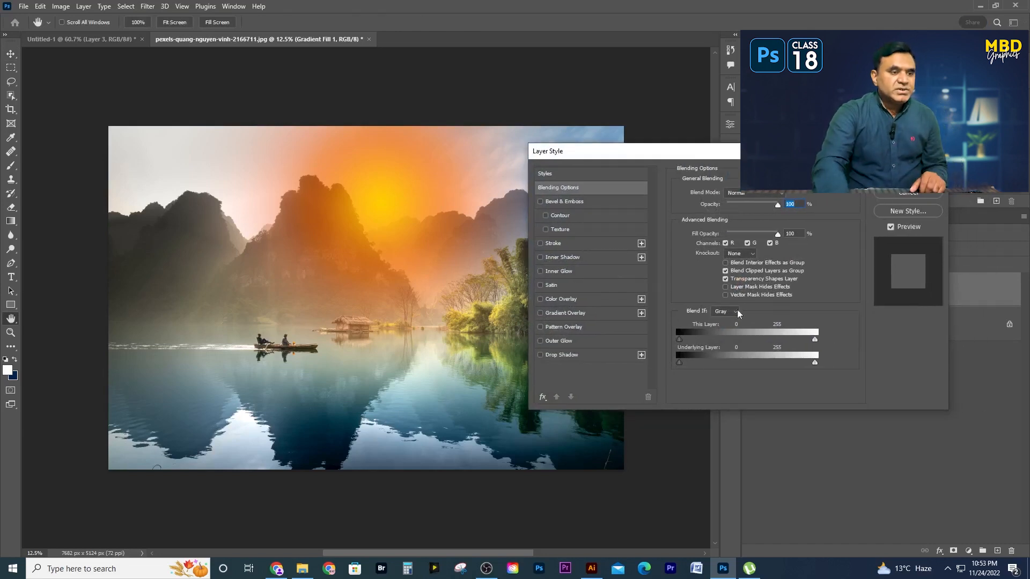
pyautogui.moveTo(794, 153); pyautogui.dragTo(551, 154)
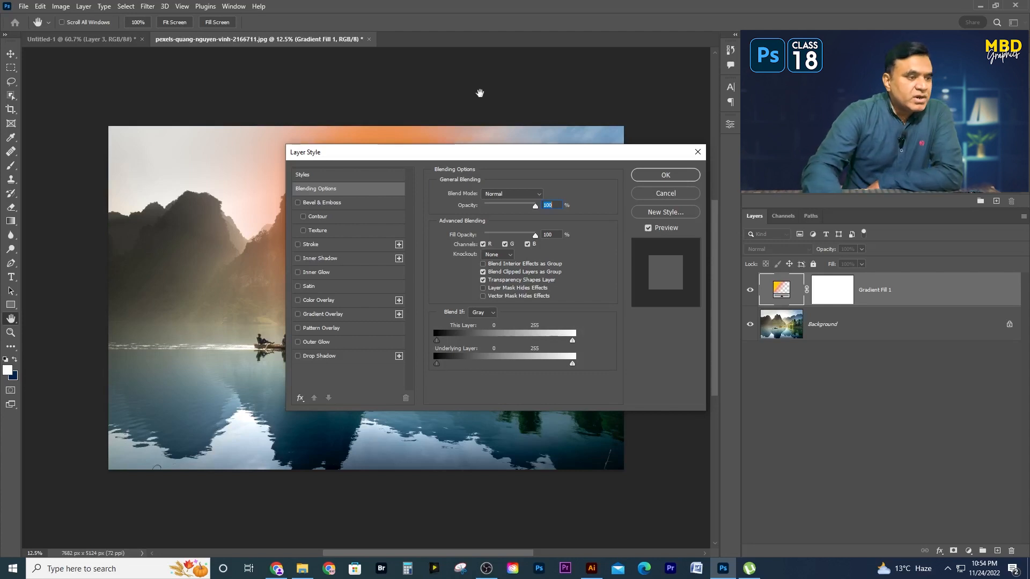
pyautogui.moveTo(489, 157); pyautogui.dragTo(736, 94)
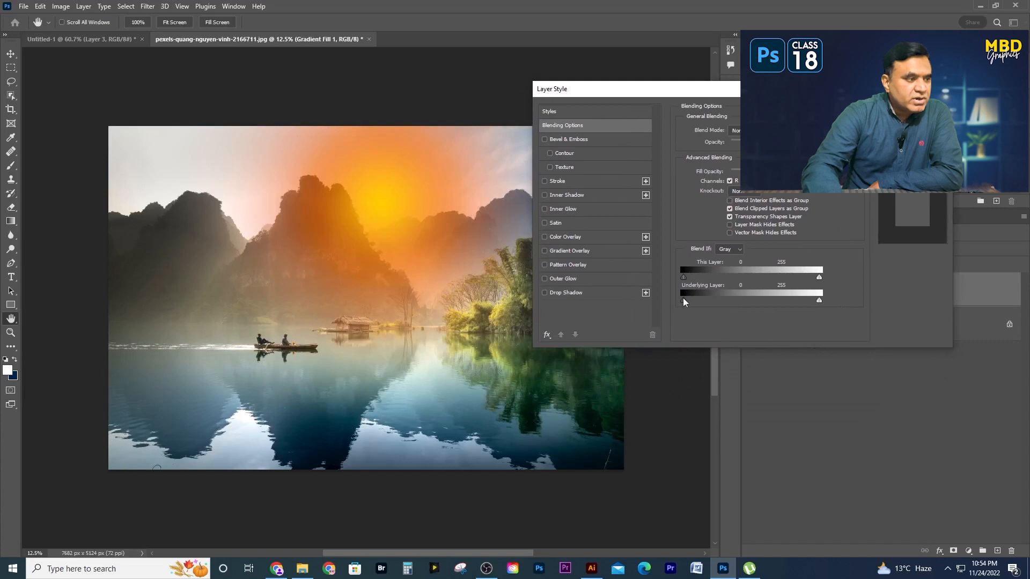
pyautogui.moveTo(683, 301); pyautogui.dragTo(745, 301)
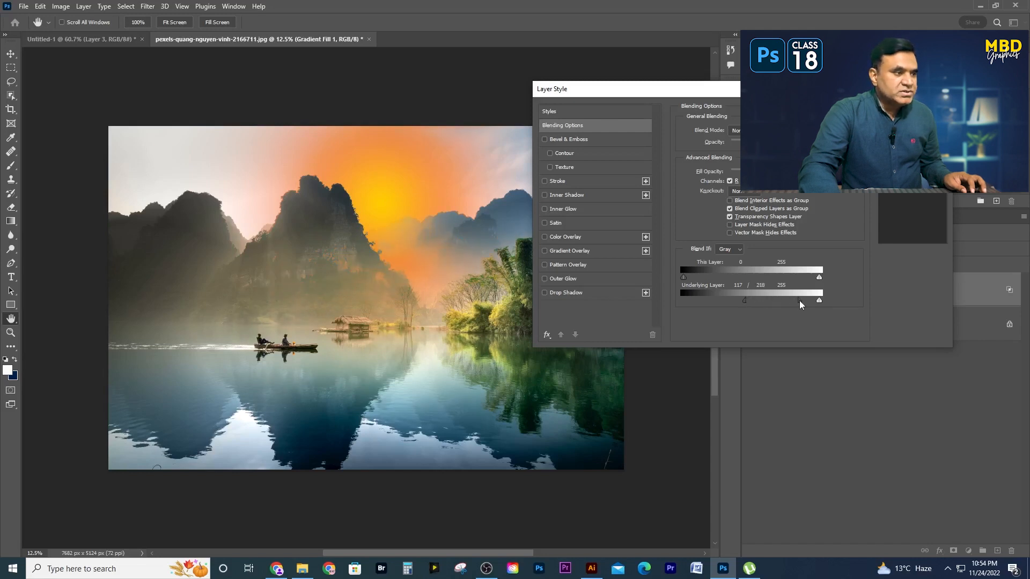
pyautogui.moveTo(806, 302); pyautogui.dragTo(814, 303)
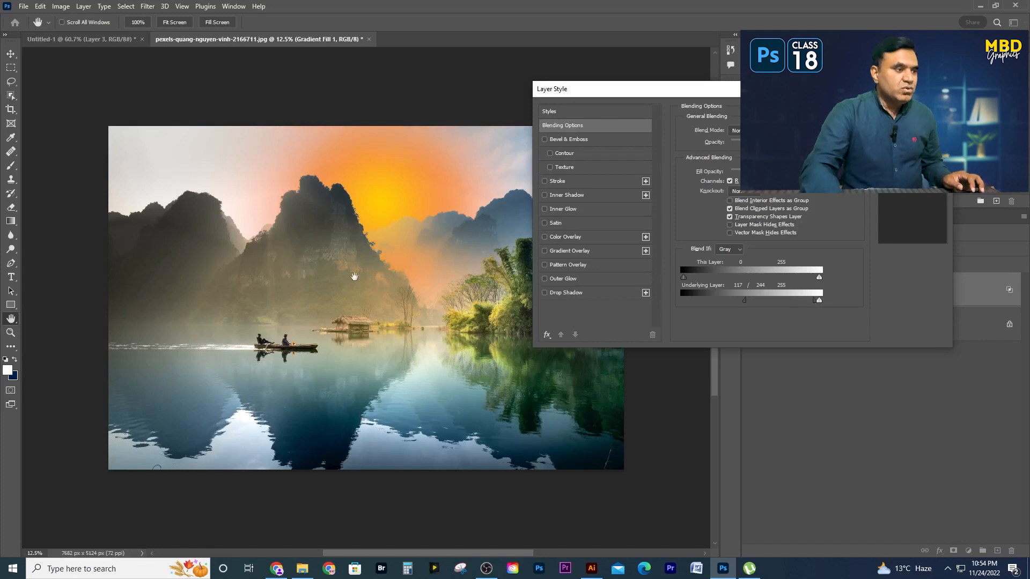
pyautogui.press('Return')
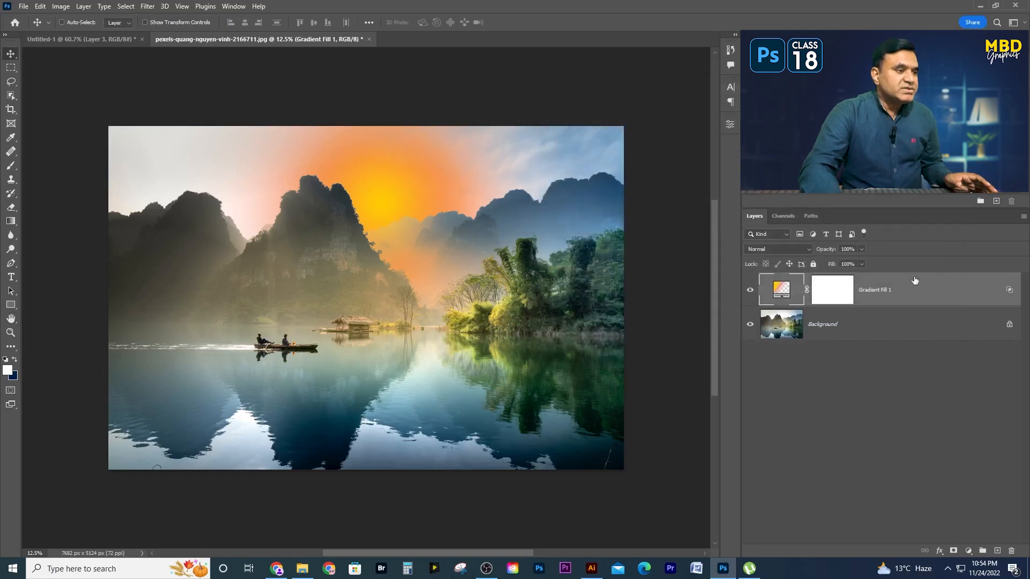
# - Change the radial fill gradient's starting color stop to brighter yellow #fff000
pyautogui.doubleClick(777, 291)
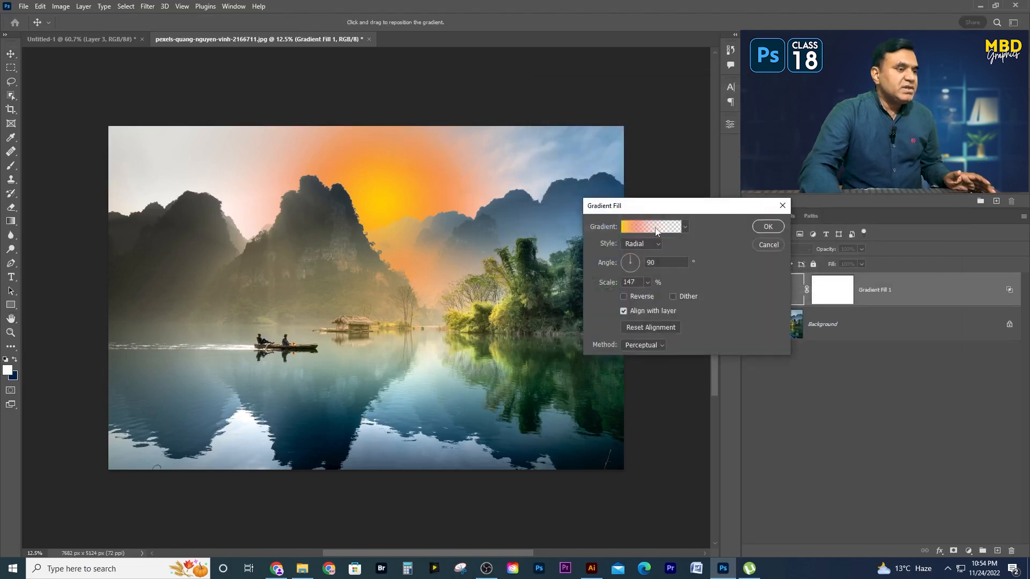
pyautogui.click(656, 232)
pyautogui.moveTo(498, 111); pyautogui.dragTo(729, 145)
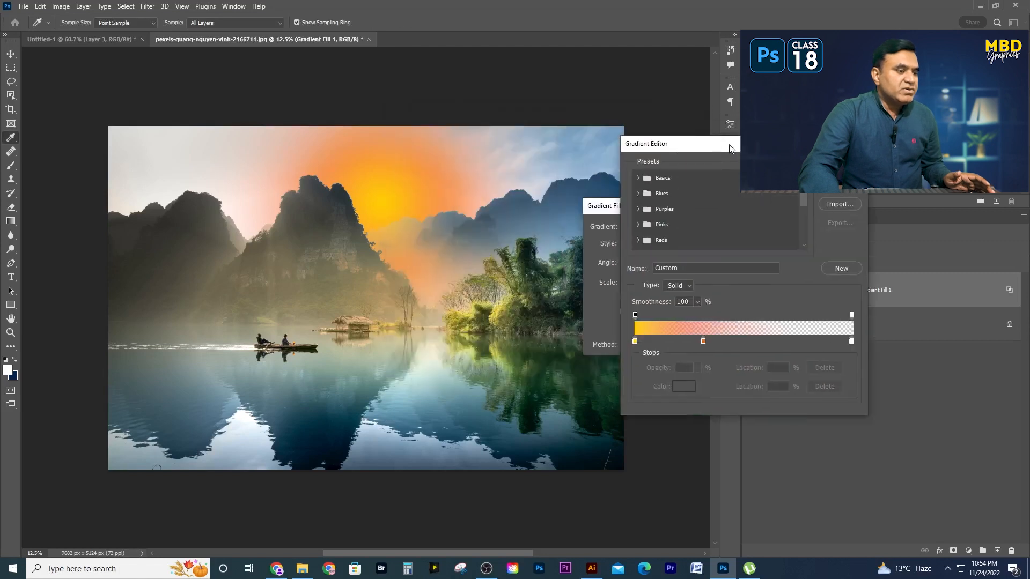
pyautogui.click(635, 342)
pyautogui.click(683, 387)
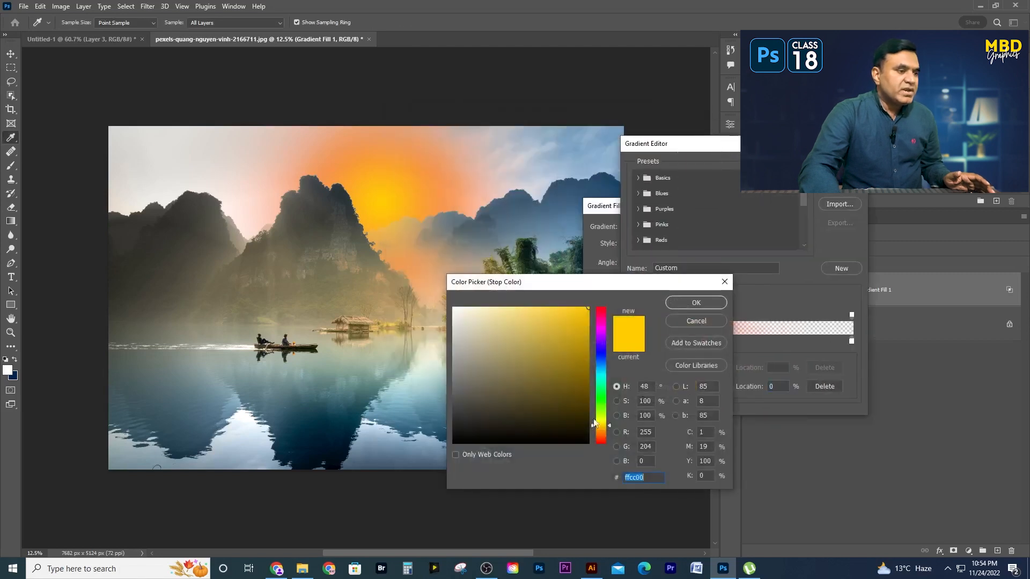
pyautogui.click(601, 437)
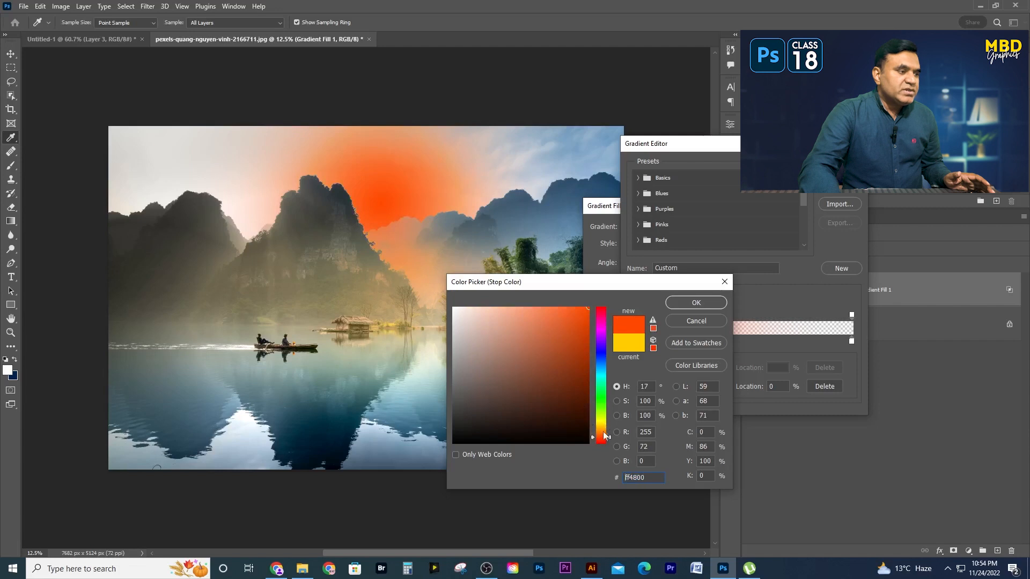
pyautogui.click(600, 422)
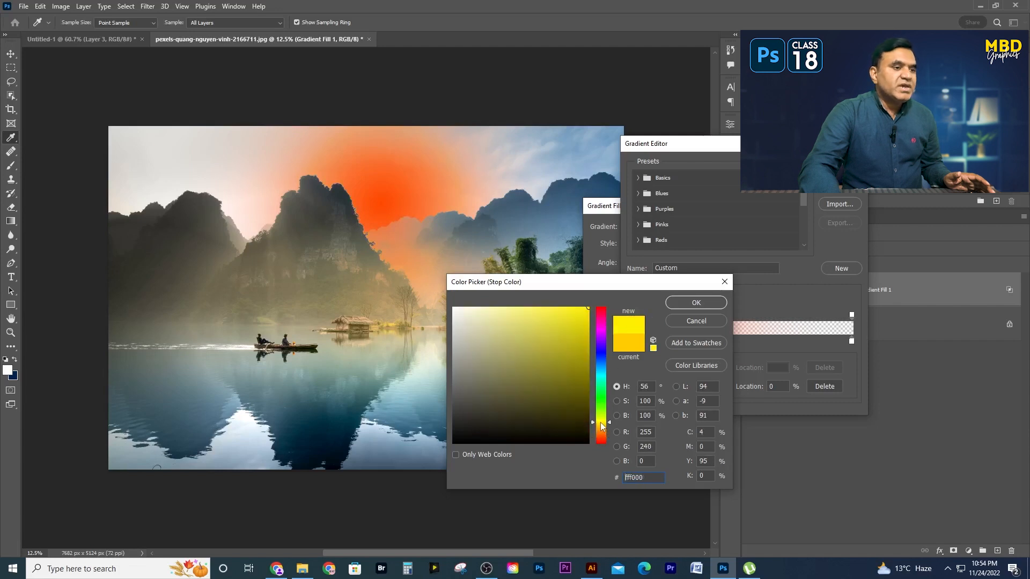
pyautogui.click(695, 303)
pyautogui.click(839, 167)
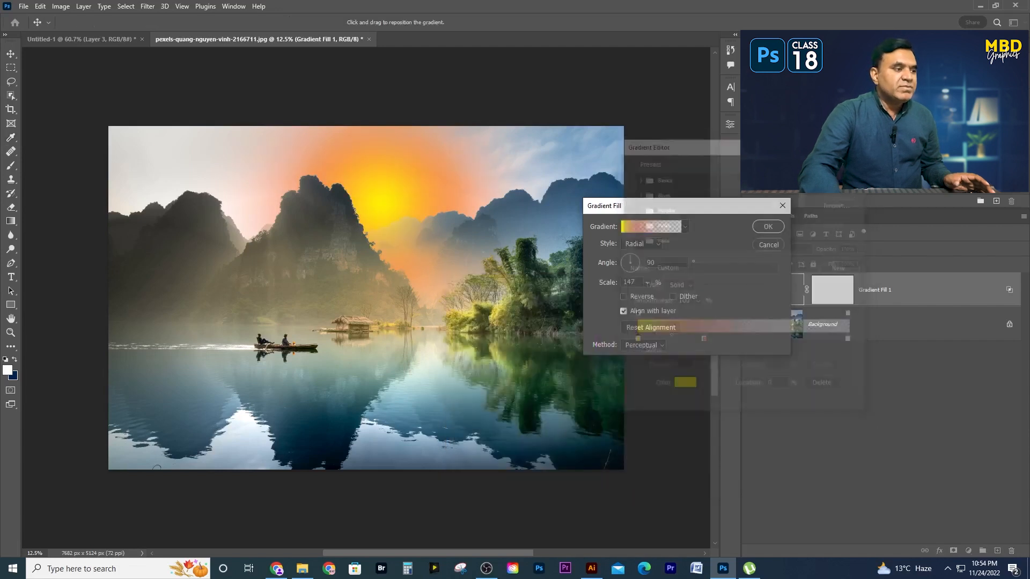
pyautogui.press('Return')
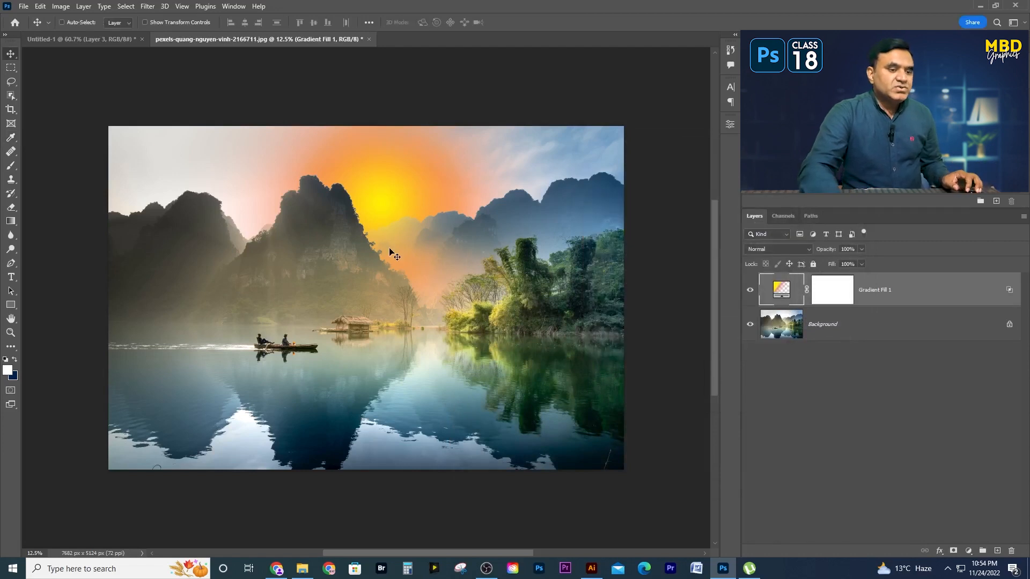
# - Delete the radial gradient fill layer and add a new Gradient fill layer above the Background
pyautogui.moveTo(933, 291); pyautogui.dragTo(1012, 551)
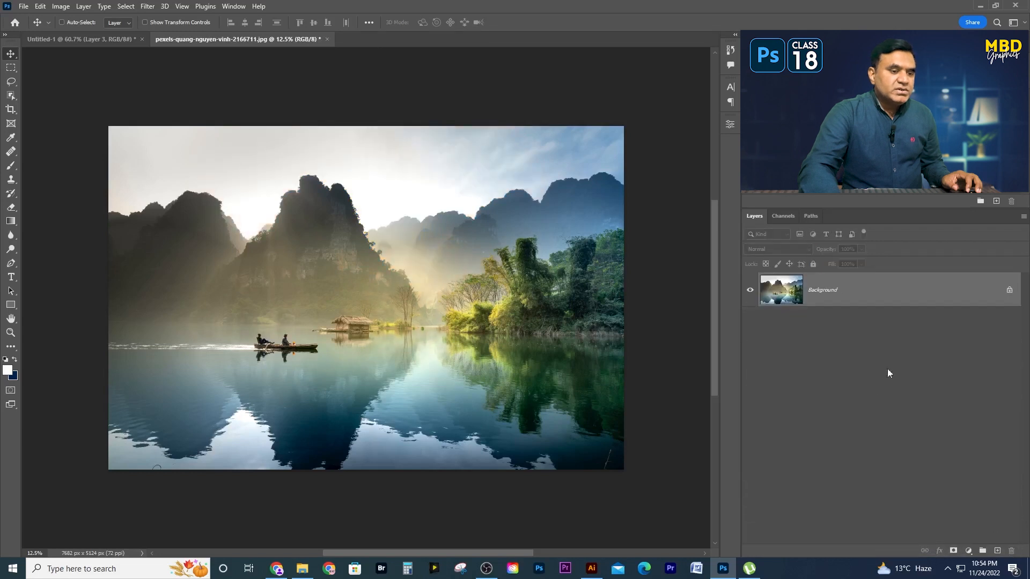
pyautogui.click(968, 551)
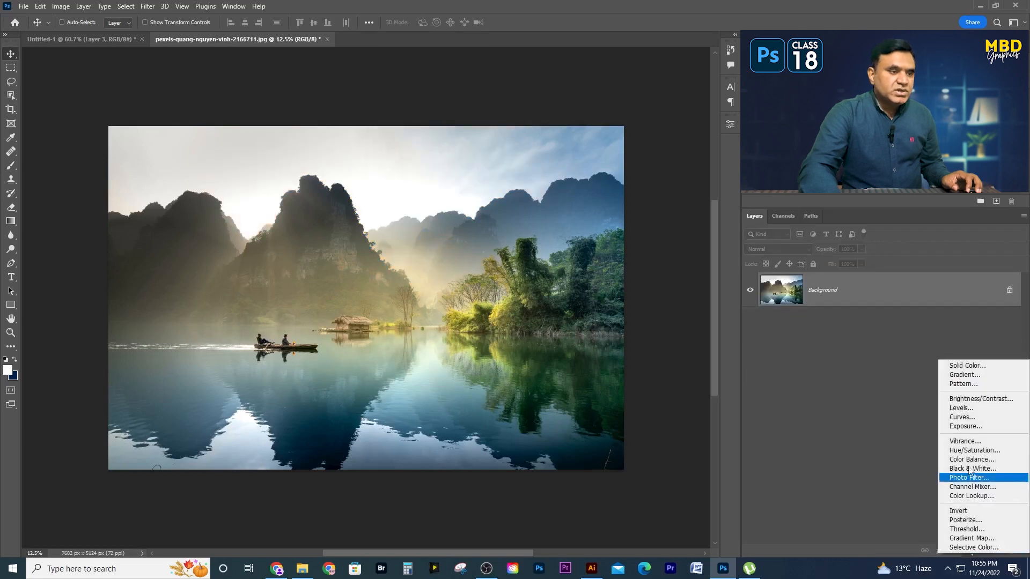
pyautogui.click(964, 375)
pyautogui.moveTo(658, 213); pyautogui.dragTo(743, 148)
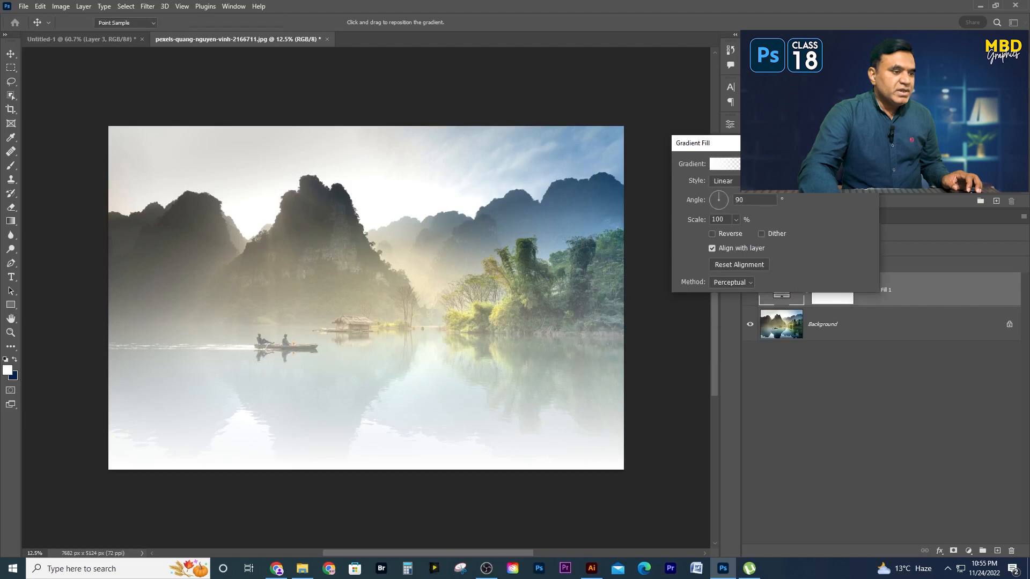
# - Change the new fill gradient's starting color stop from white to light blue
pyautogui.click(735, 162)
pyautogui.click(636, 342)
pyautogui.click(684, 386)
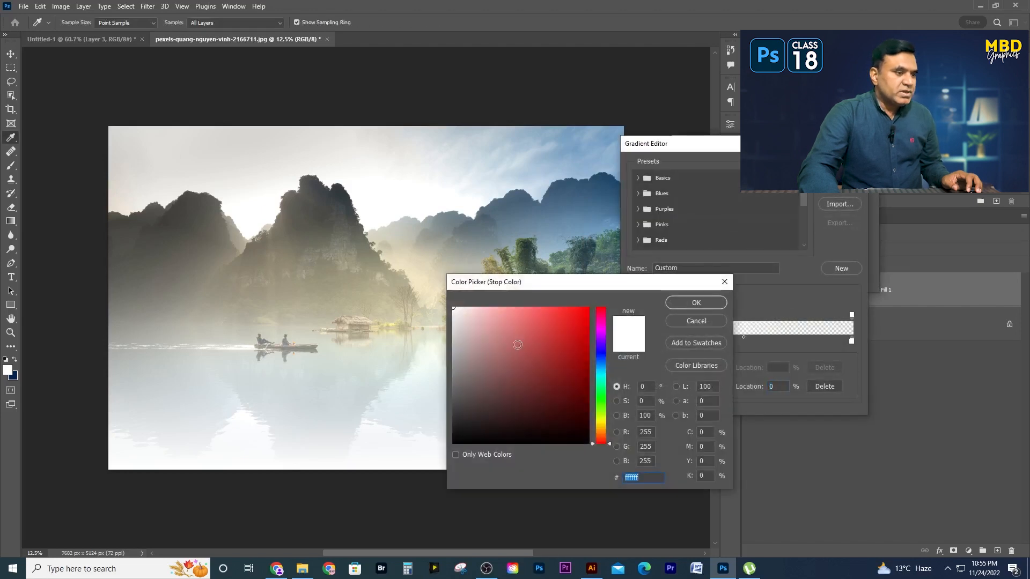
pyautogui.click(601, 365)
pyautogui.click(504, 309)
pyautogui.click(696, 302)
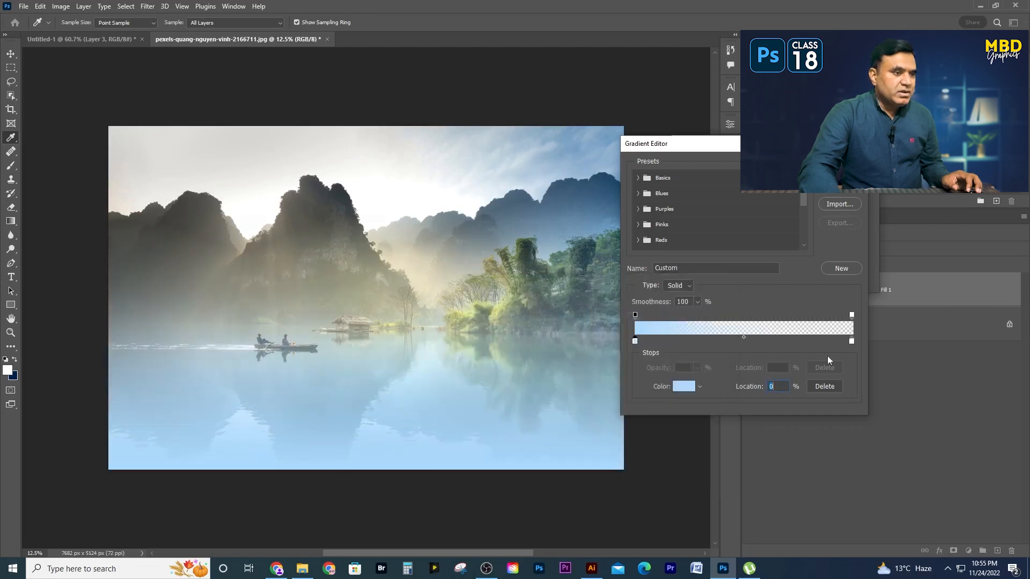
# - Apply the Orange_05 preset from the Oranges group to the linear gradient fill
pyautogui.click(851, 342)
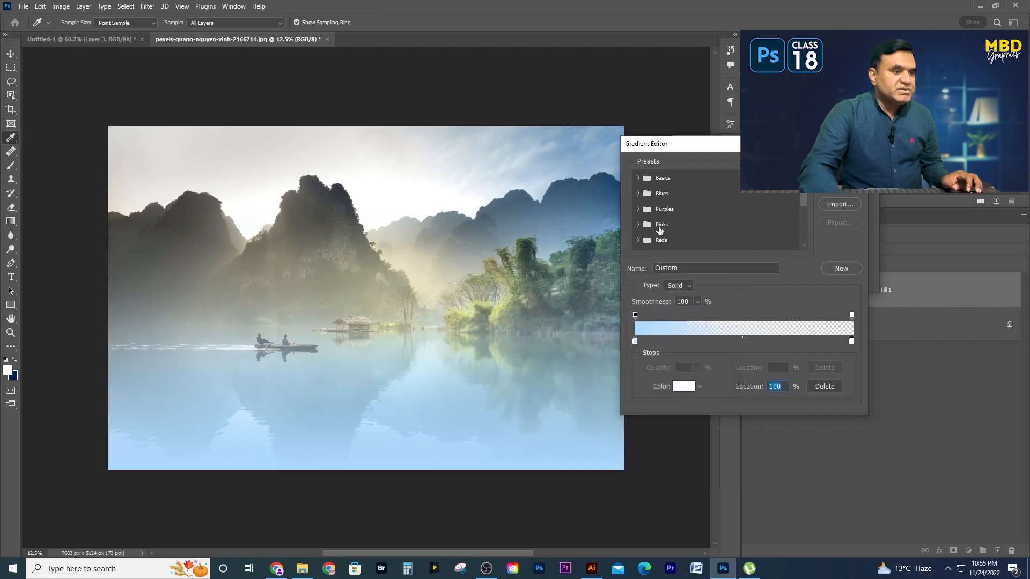
pyautogui.click(638, 193)
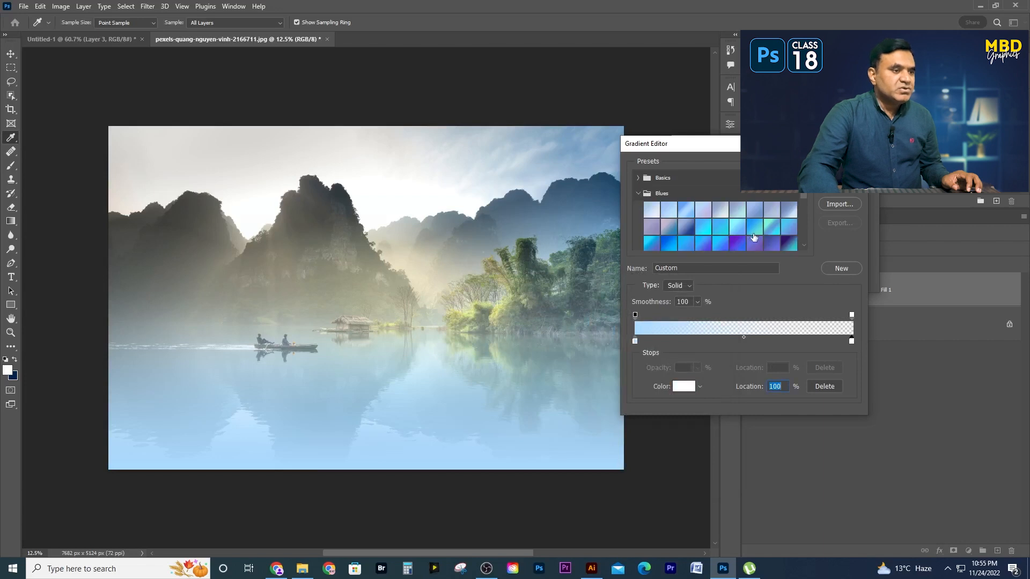
pyautogui.scroll(-1, 748, 239)
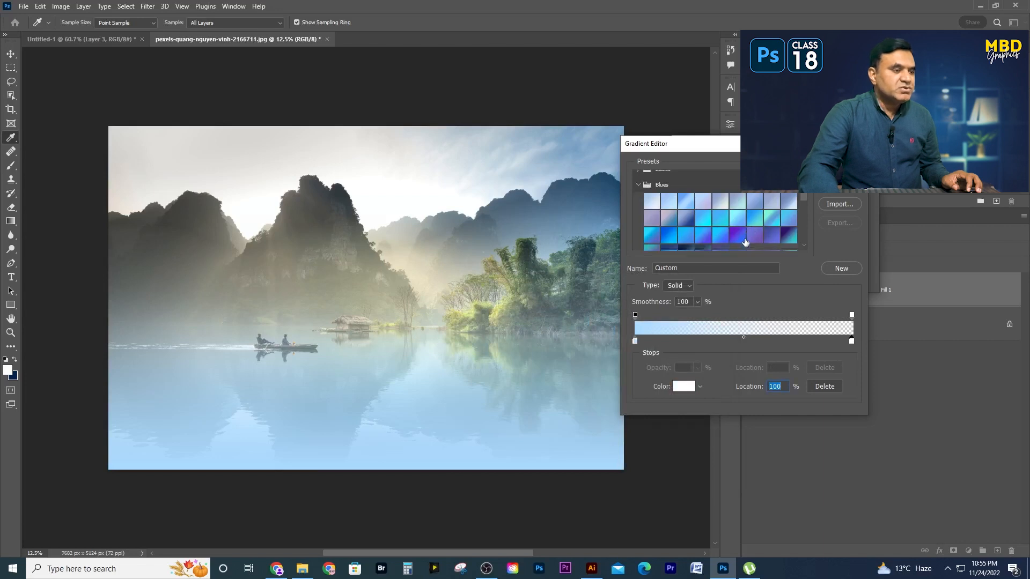
pyautogui.click(638, 185)
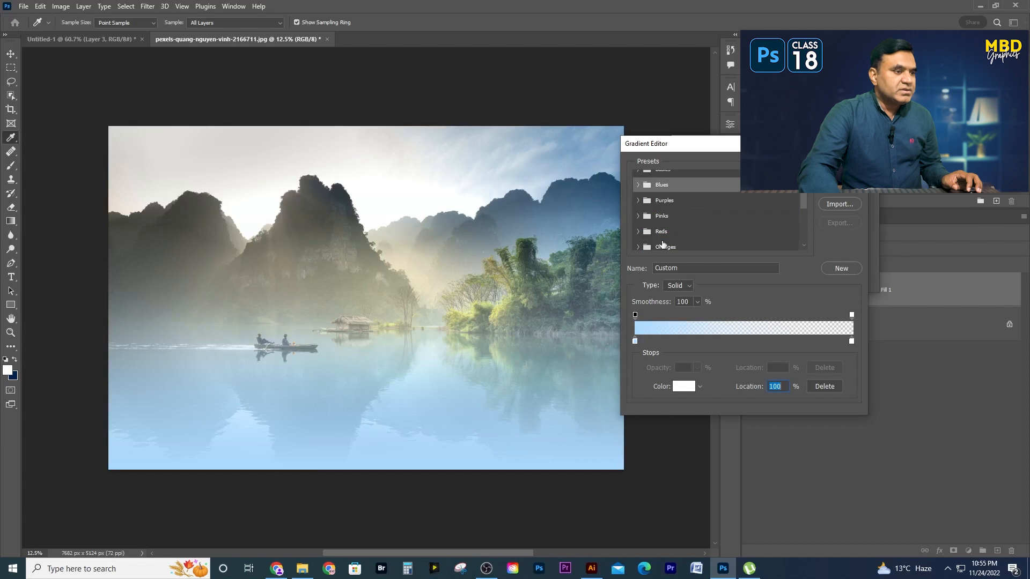
pyautogui.scroll(-2, 651, 228)
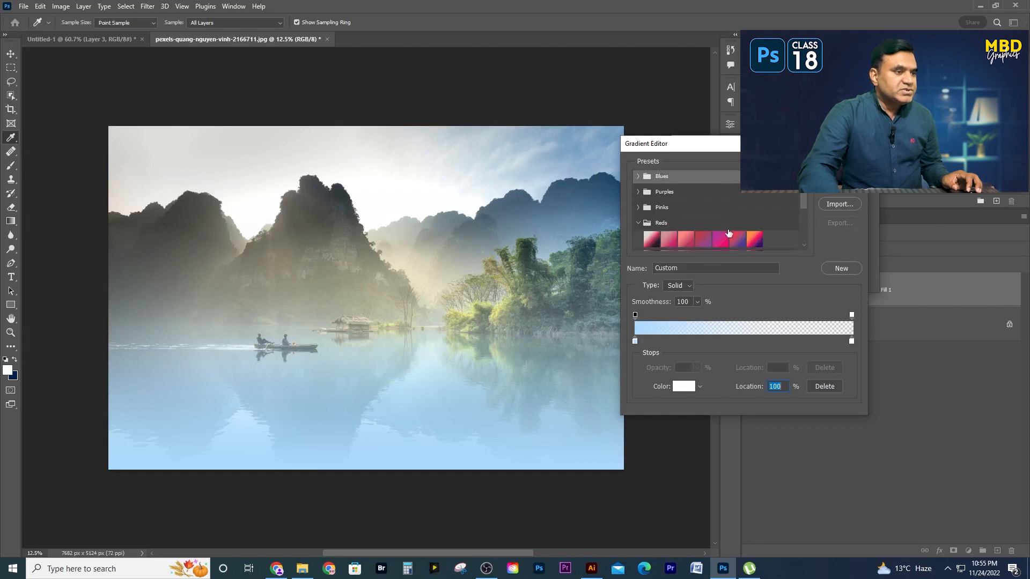
pyautogui.click(641, 215)
pyautogui.click(643, 230)
pyautogui.scroll(-2, 708, 237)
pyautogui.click(721, 230)
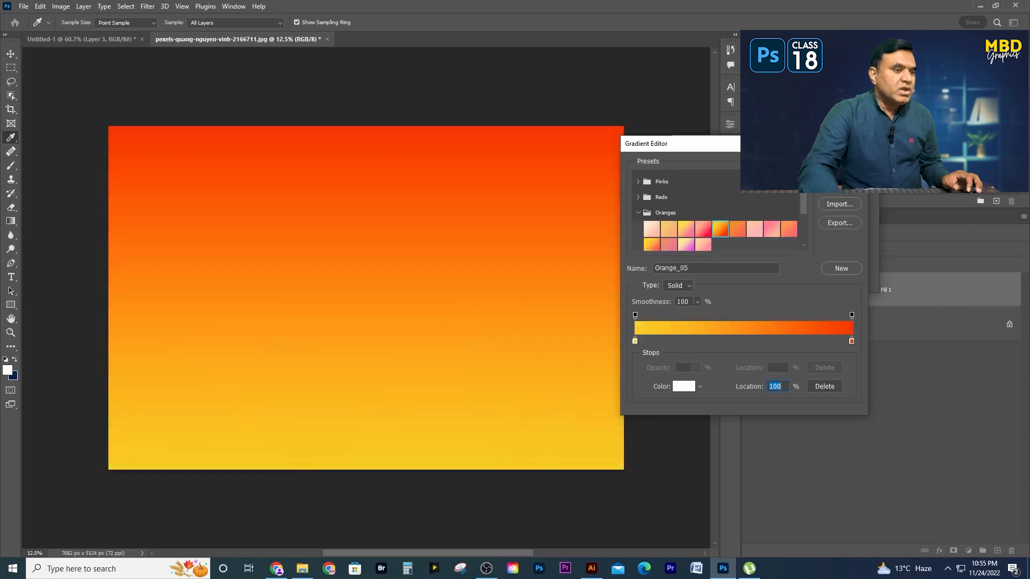
pyautogui.press('Return')
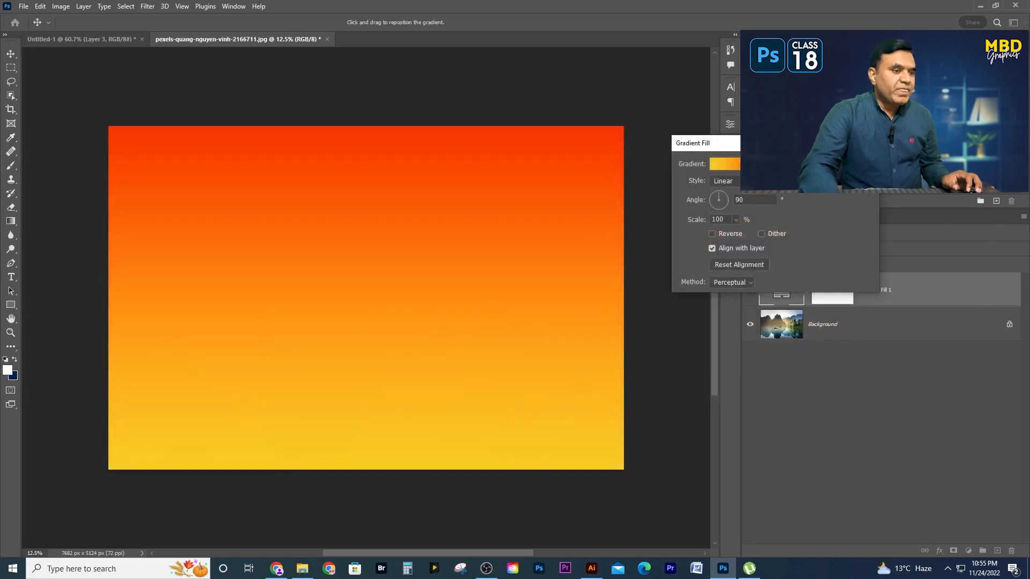
pyautogui.press('Return')
# - Set the orange gradient fill layer's blending mode to Multiply over the landscape photo
pyautogui.click(765, 249)
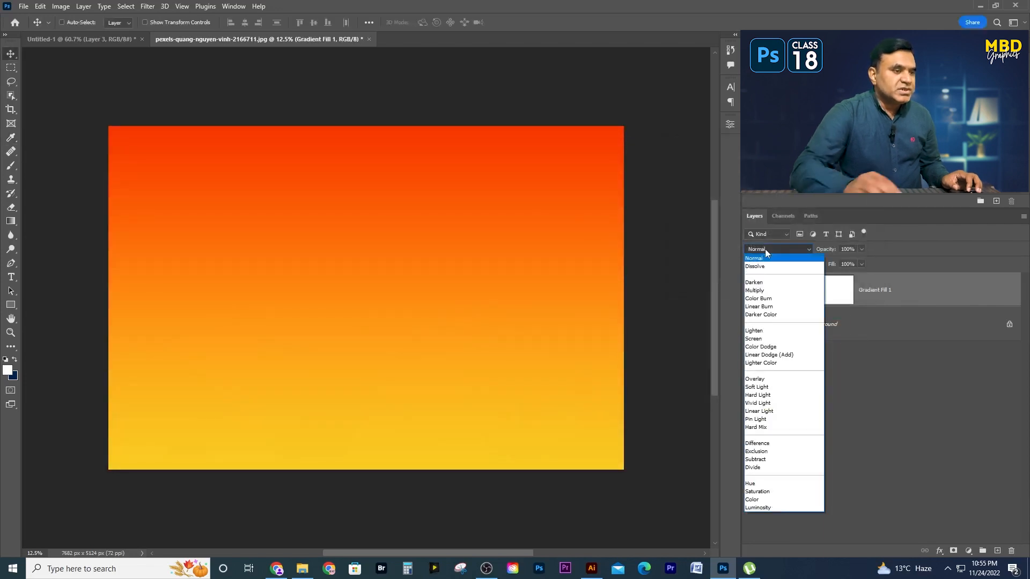
pyautogui.click(761, 267)
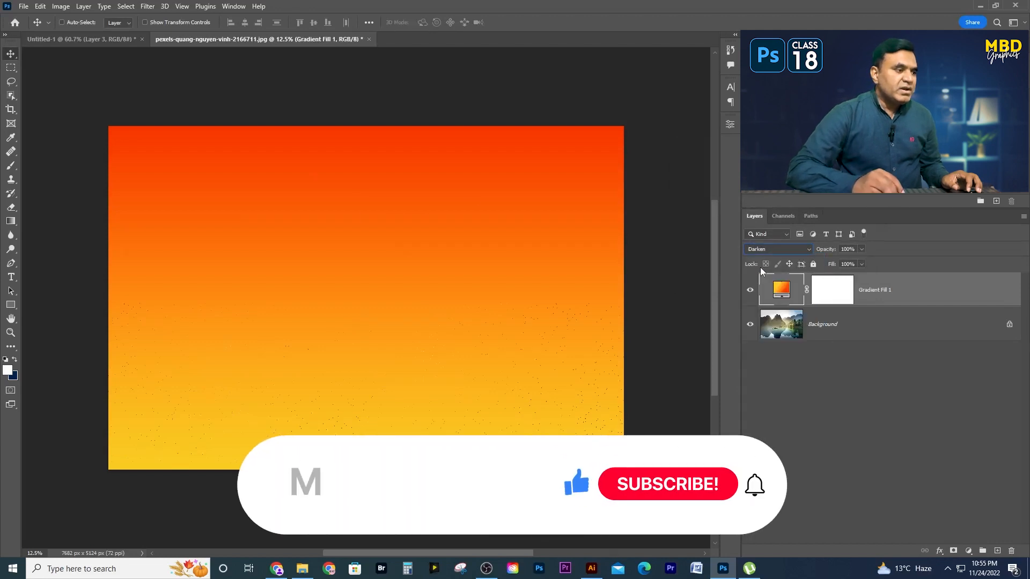
pyautogui.press('Down')
pyautogui.press('Down')
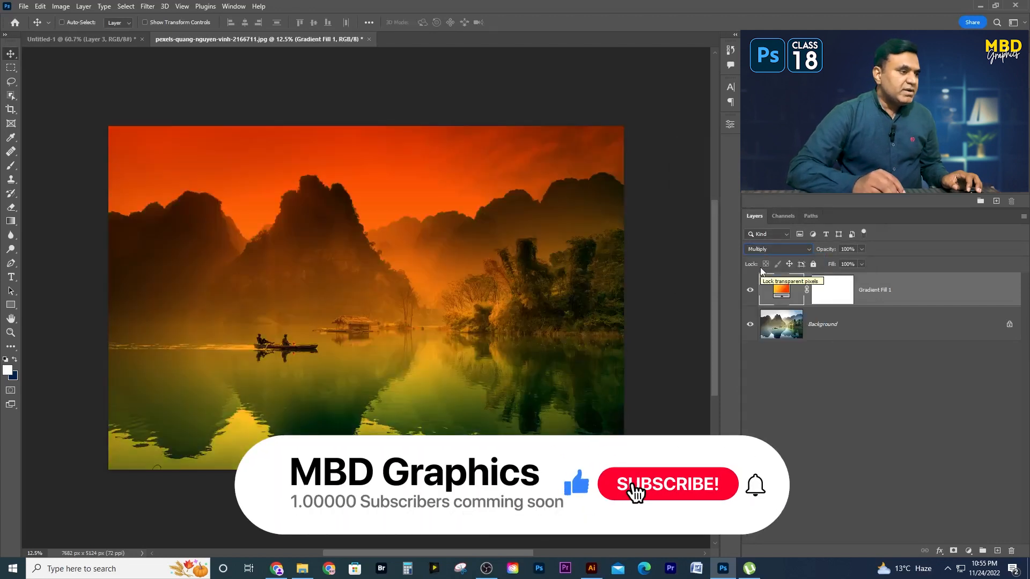
# - Set the gradient fill layer to Linear Burn at 57% opacity and toggle its visibility to compare the photo with and without it
pyautogui.press('Down')
pyautogui.press('Down')
pyautogui.press('Down')
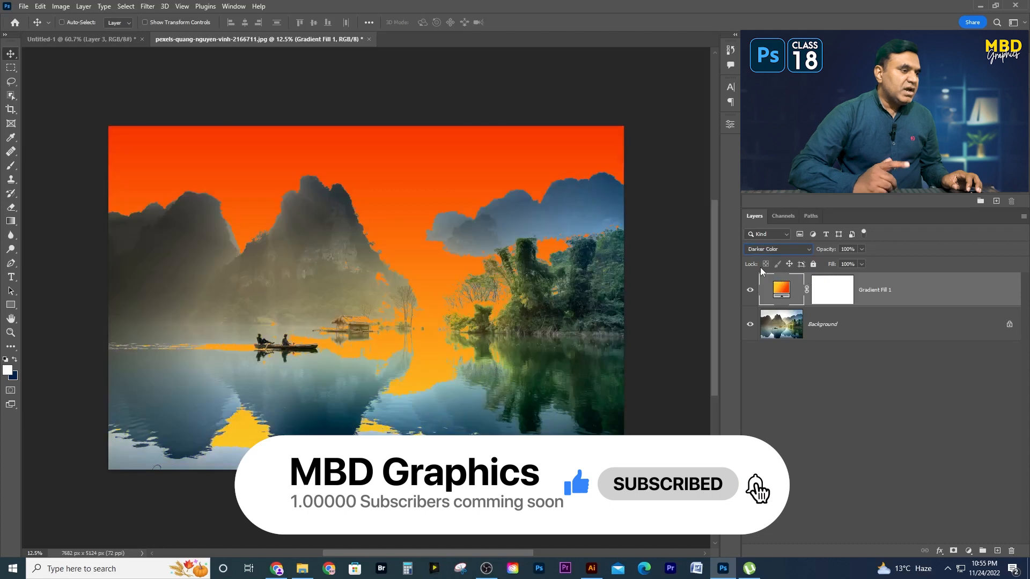
pyautogui.press('Up')
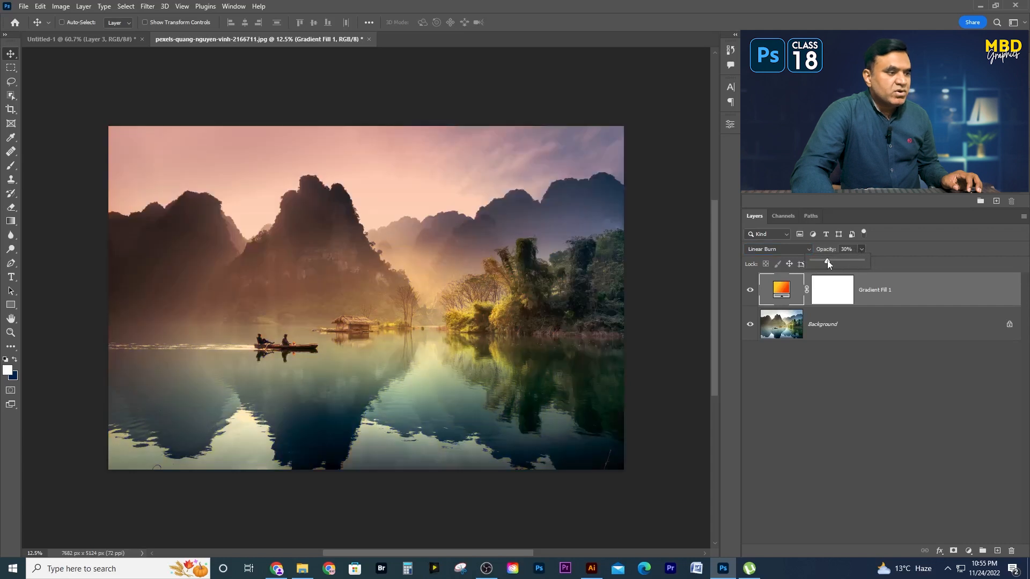
pyautogui.moveTo(825, 262); pyautogui.dragTo(841, 263)
pyautogui.click(750, 291)
pyautogui.click(751, 291)
pyautogui.click(750, 291)
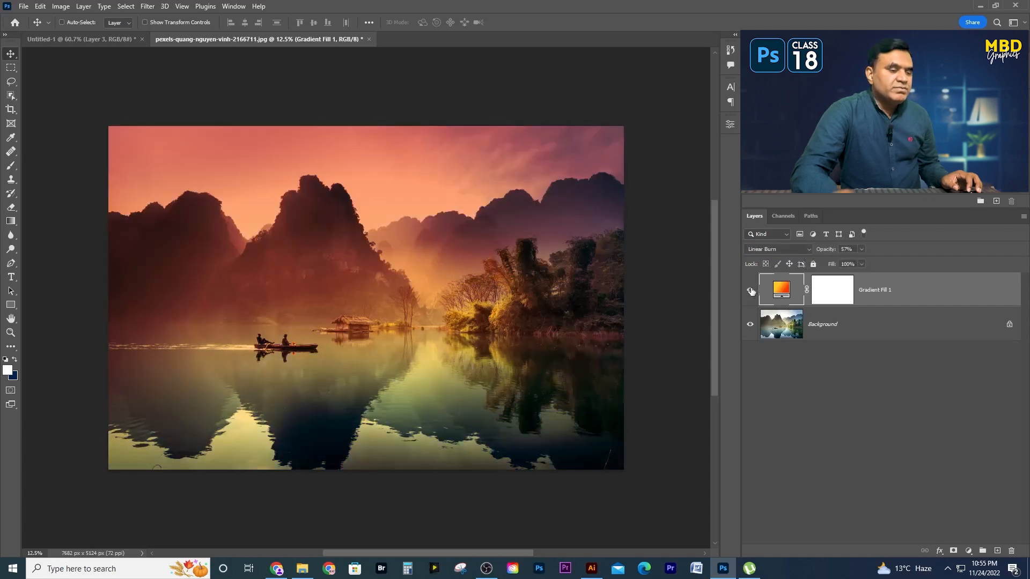
# - Cycle the gradient fill layer through the darkening and lightening blending modes, stopping at Overlay
pyautogui.click(770, 251)
pyautogui.click(770, 251)
pyautogui.press('Down')
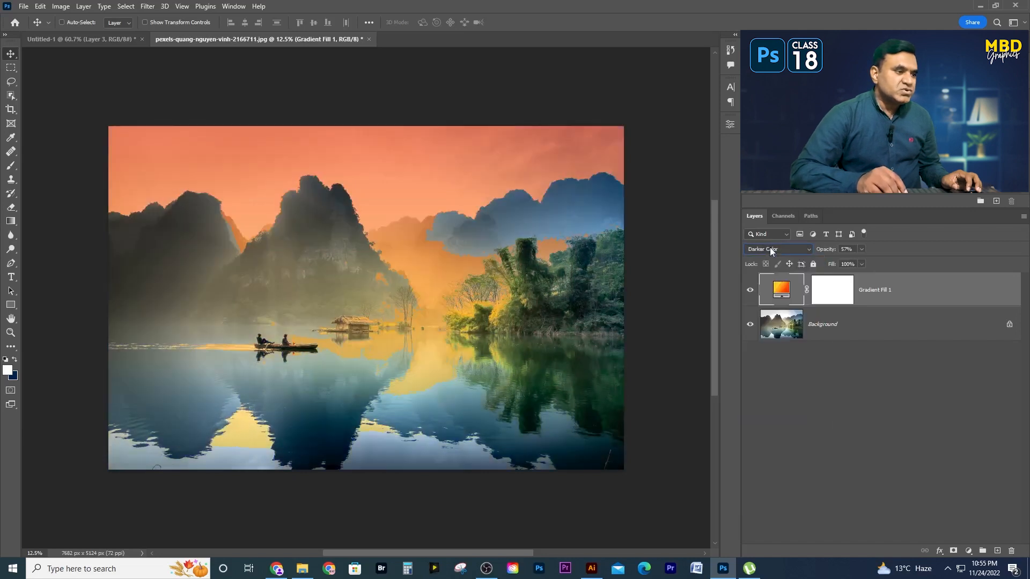
pyautogui.press('Down')
pyautogui.press('Down')
pyautogui.press('Down')
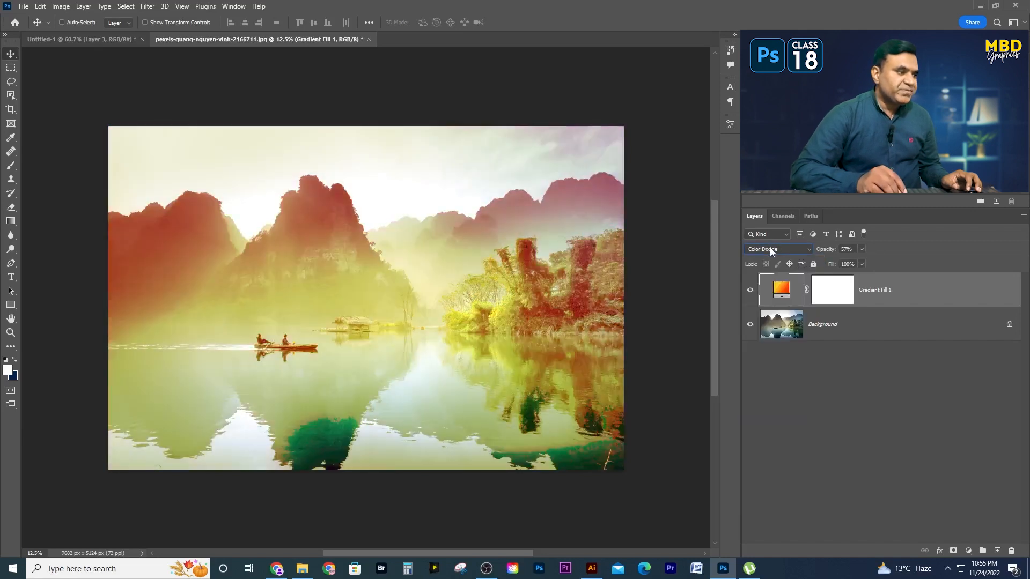
pyautogui.press('Down')
pyautogui.press('Down')
pyautogui.press('Down')
pyautogui.press('Down')
pyautogui.press('Up')
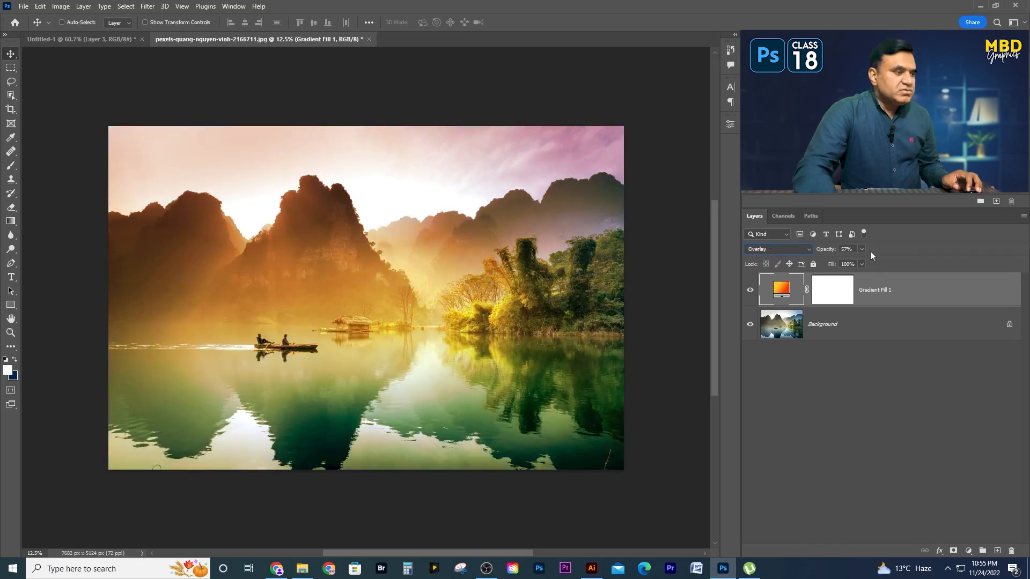
# - Set the gradient fill layer's opacity to 77% and its blending mode to Color
pyautogui.moveTo(881, 261); pyautogui.dragTo(891, 259)
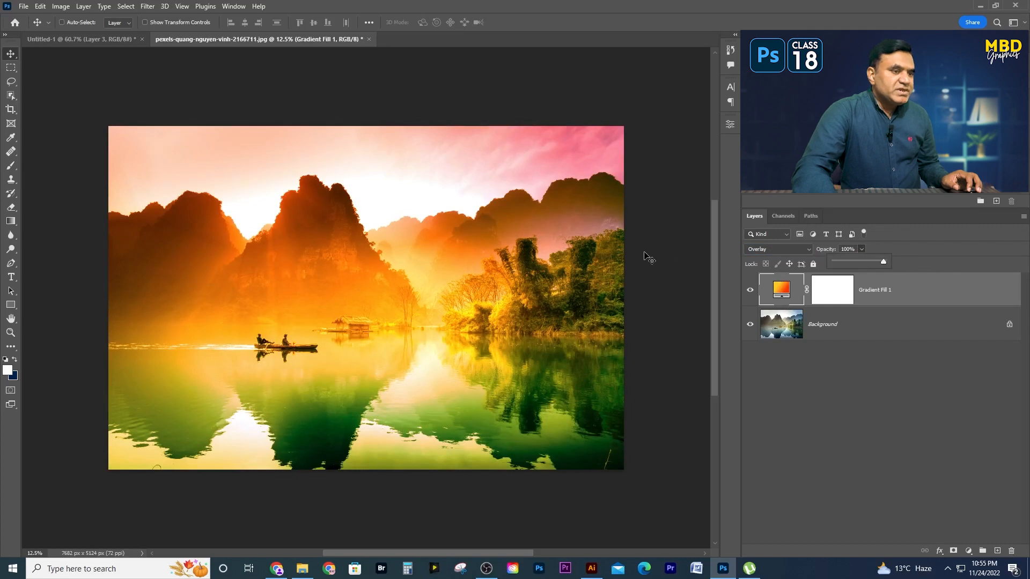
pyautogui.moveTo(861, 266)
pyautogui.mouseDown()
pyautogui.moveTo(851, 266)
pyautogui.moveTo(872, 261)
pyautogui.mouseUp()
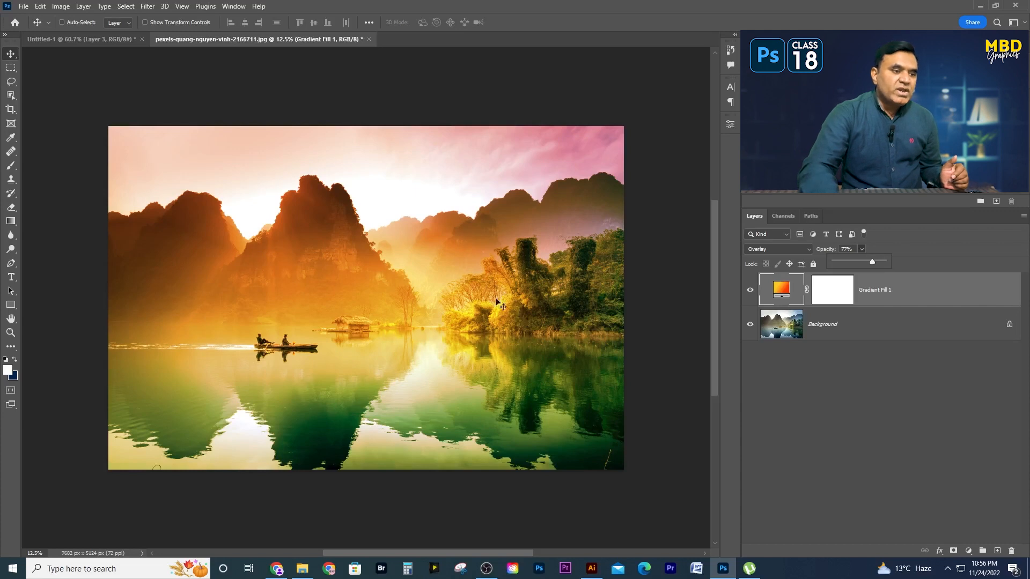
pyautogui.click(767, 251)
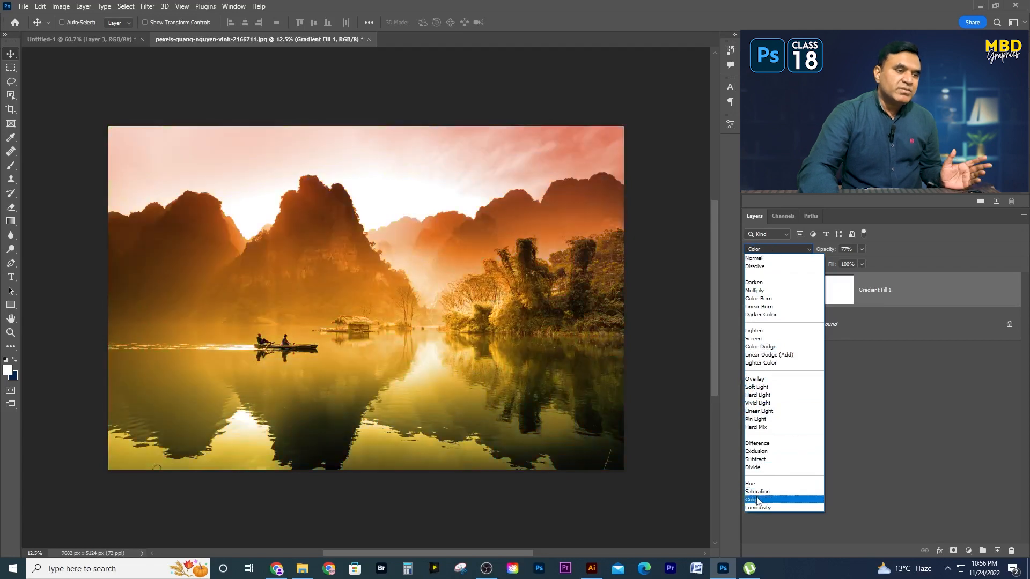
pyautogui.click(757, 499)
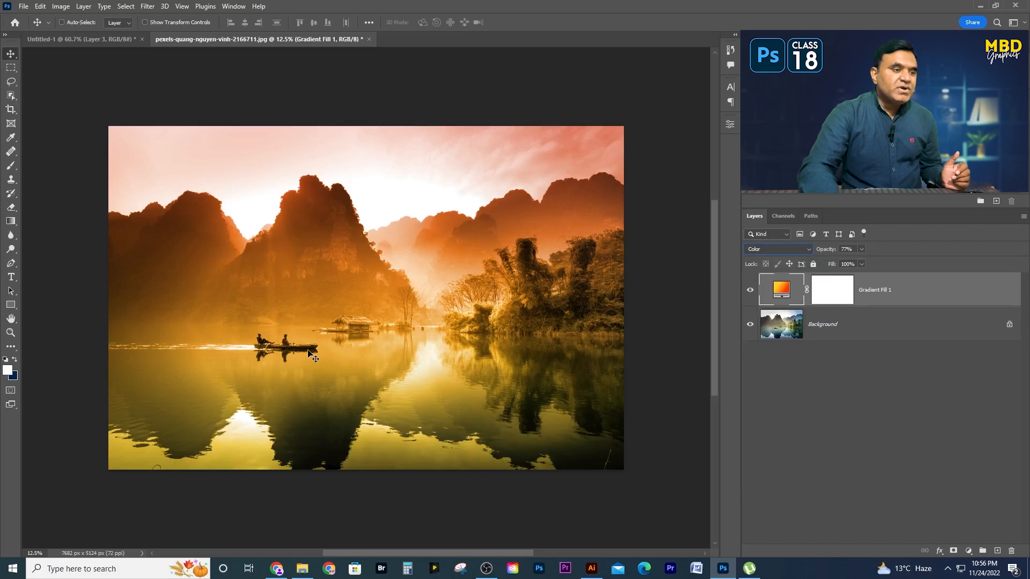
# - Open the fill layer's gradient for editing and try the Pink_13 and Pink_17 presets from the Pinks group
pyautogui.doubleClick(780, 291)
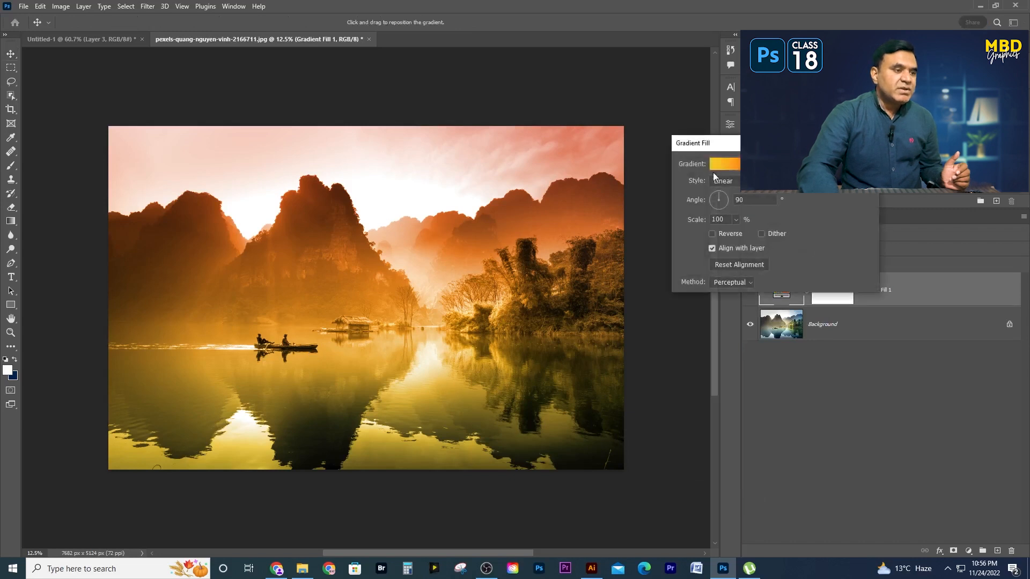
pyautogui.click(733, 166)
pyautogui.click(638, 226)
pyautogui.scroll(-1, 644, 228)
pyautogui.click(702, 232)
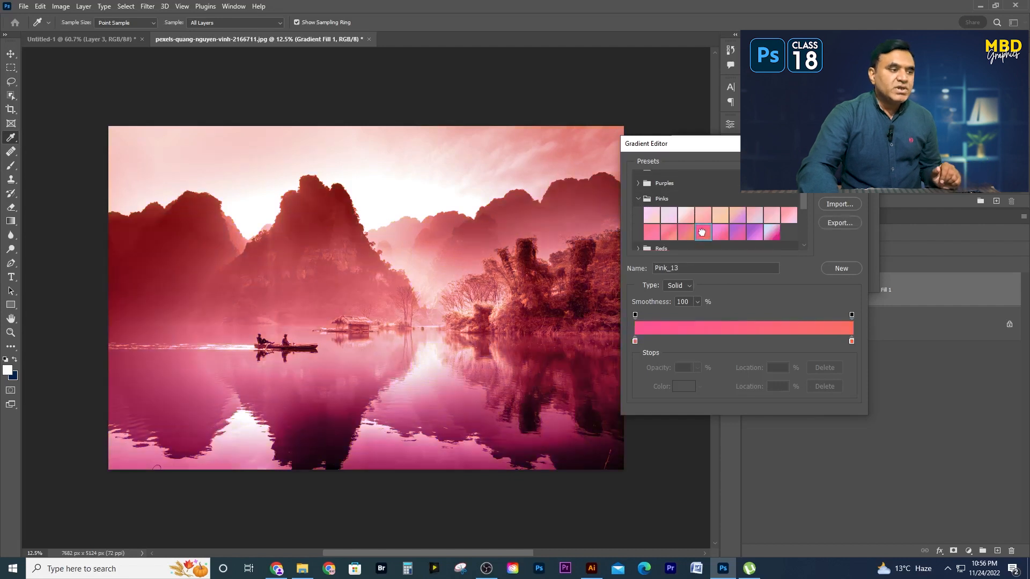
pyautogui.click(770, 232)
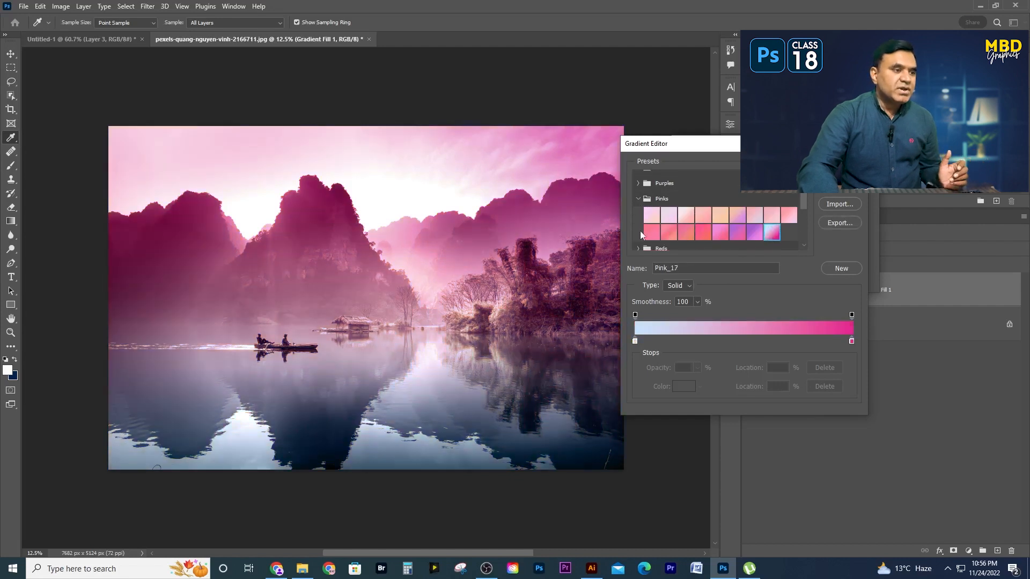
# - Replace the fill layer's gradient with the yellow-to-green Green_15 preset from the Greens group
pyautogui.click(644, 201)
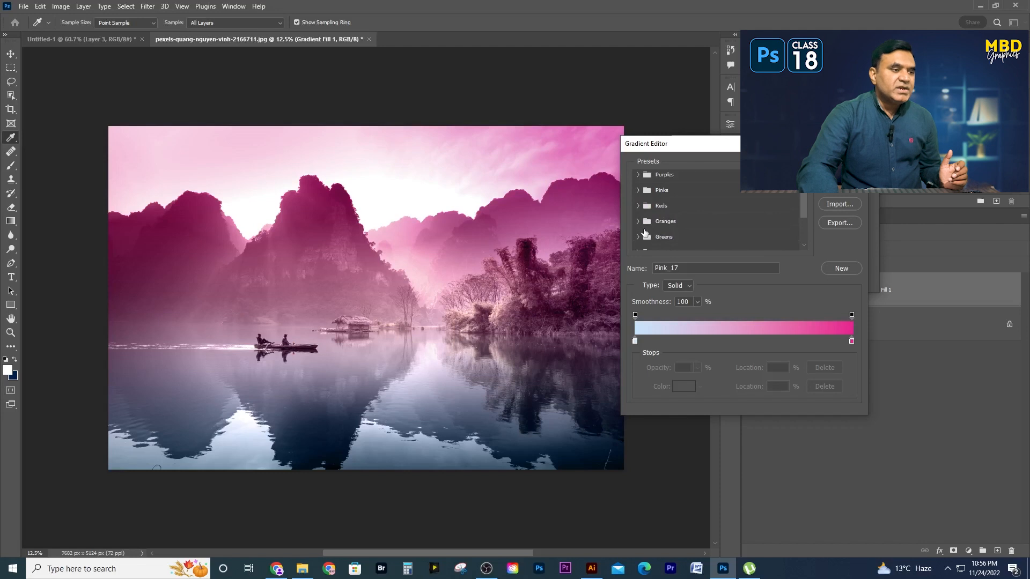
pyautogui.click(636, 236)
pyautogui.scroll(-1, 731, 238)
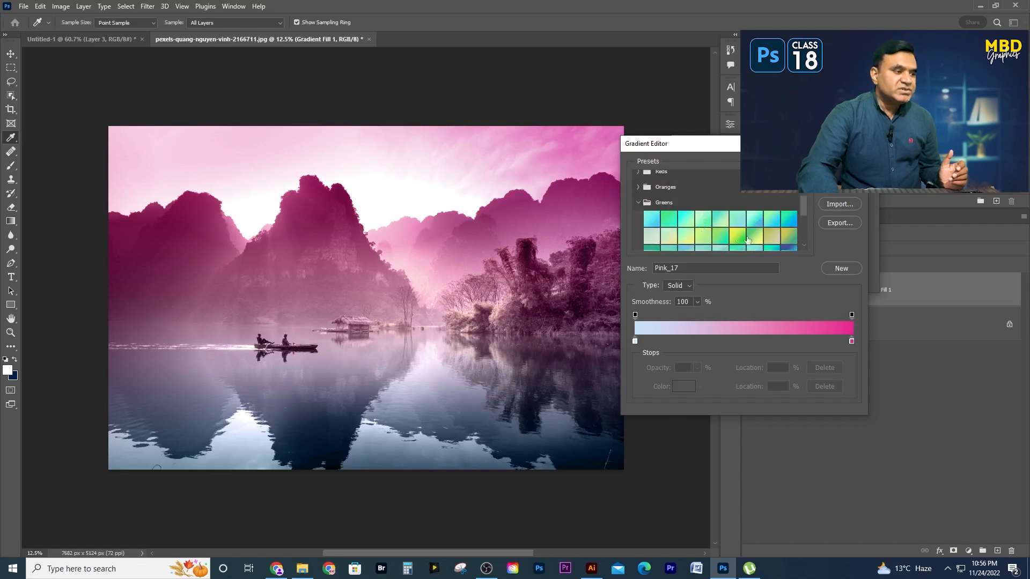
pyautogui.click(754, 237)
pyautogui.click(737, 237)
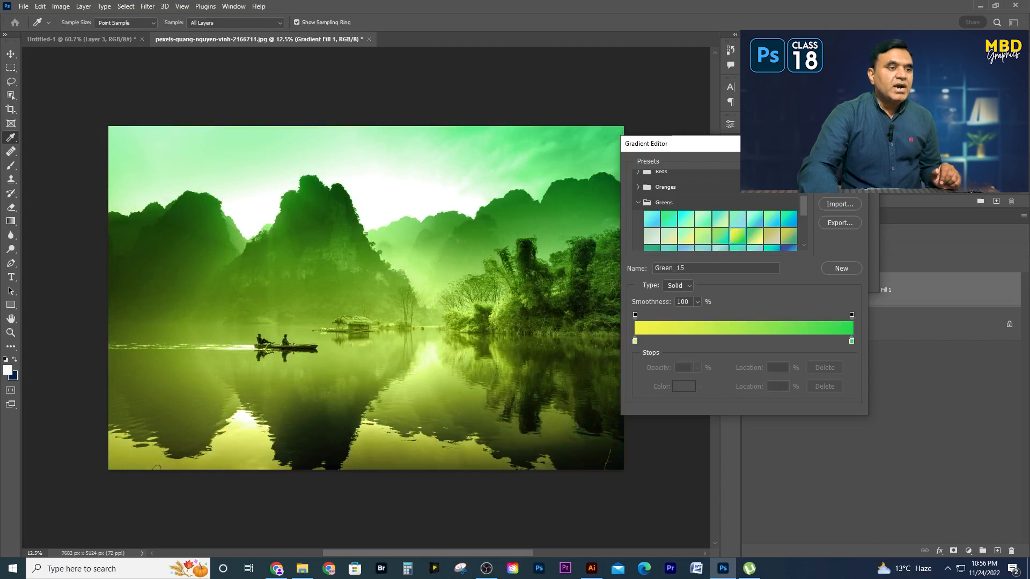
pyautogui.press('Return')
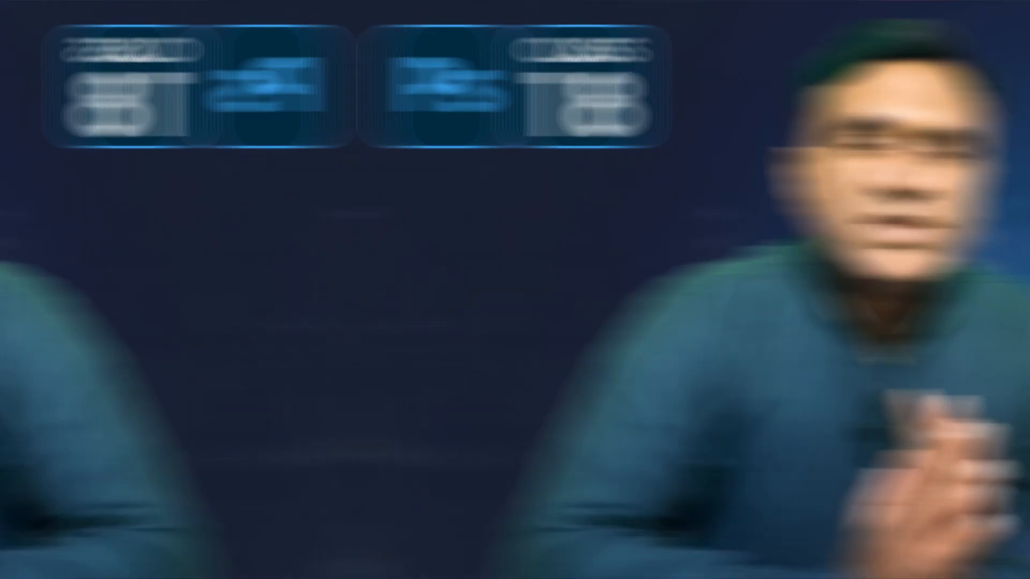